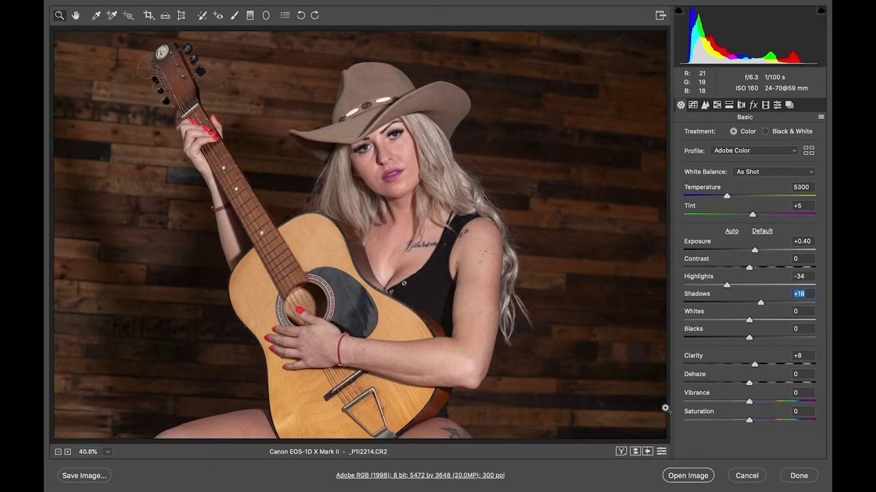
- Open the developed raw photo for editing and crop its left, right and bottom edges tighter around the woman and guitar
{"action": "left_click", "coordinate": [687, 476]}
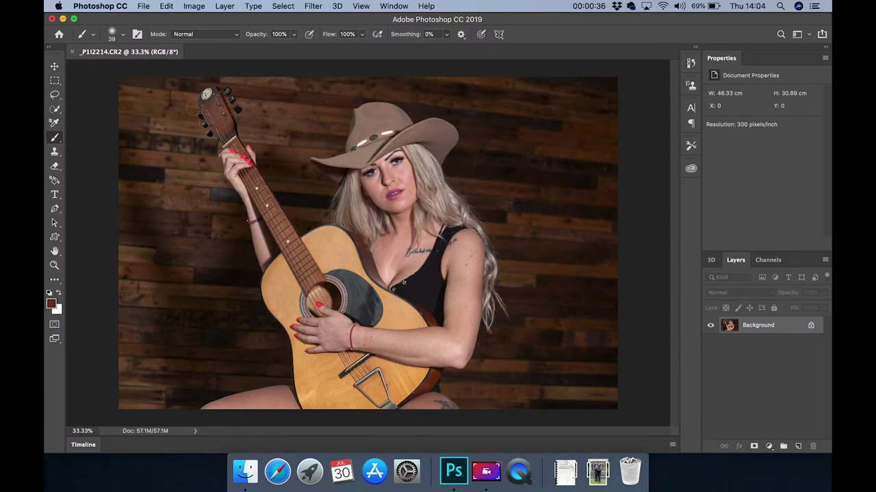
{"action": "left_click", "coordinate": [55, 280]}
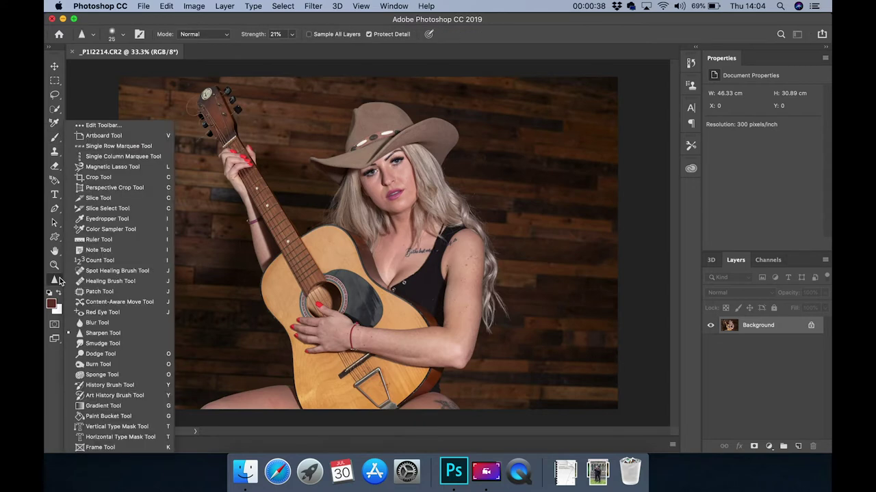
{"action": "left_click", "coordinate": [99, 177]}
{"action": "left_click_drag", "start_coordinate": [118, 240], "coordinate": [147, 237]}
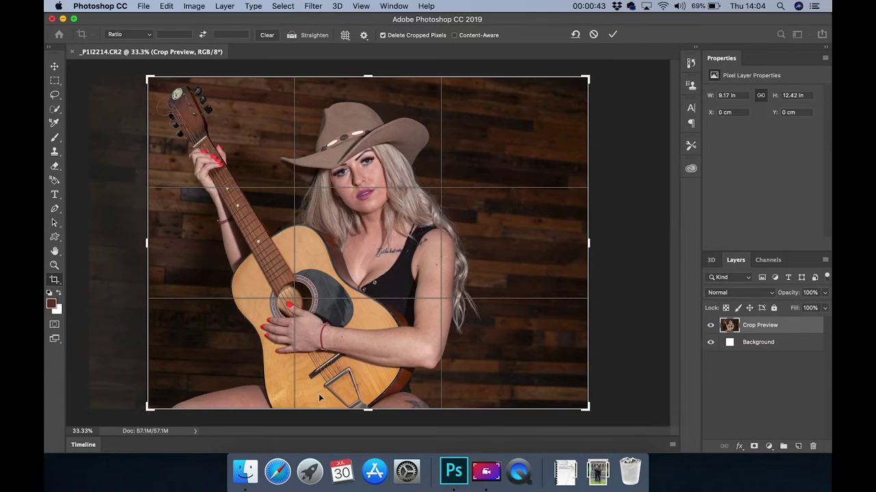
{"action": "left_click_drag", "start_coordinate": [367, 409], "coordinate": [364, 397]}
{"action": "left_click_drag", "start_coordinate": [586, 243], "coordinate": [540, 247]}
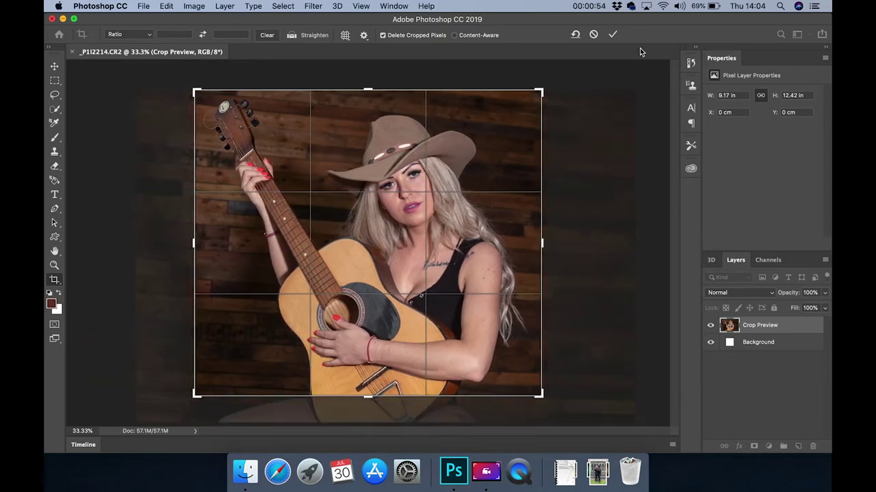
{"action": "left_click", "coordinate": [613, 34]}
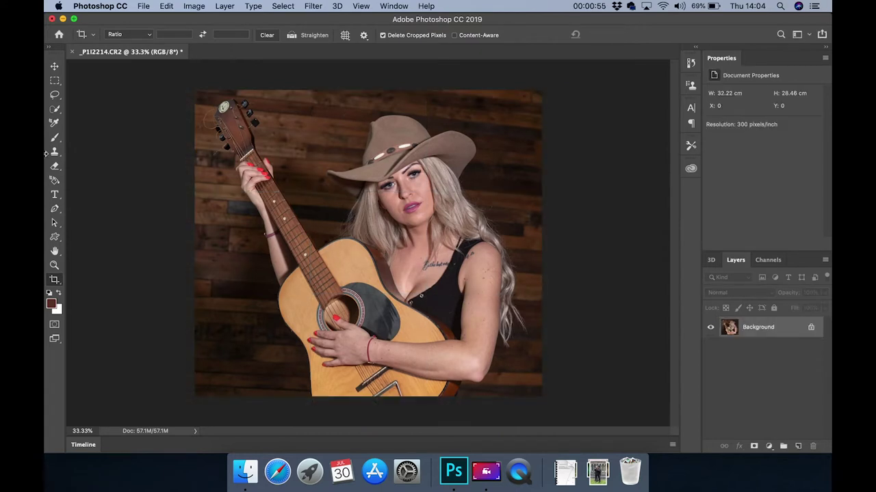
- Duplicate the Background layer and name the copy "eyes"
{"action": "left_click", "coordinate": [226, 7]}
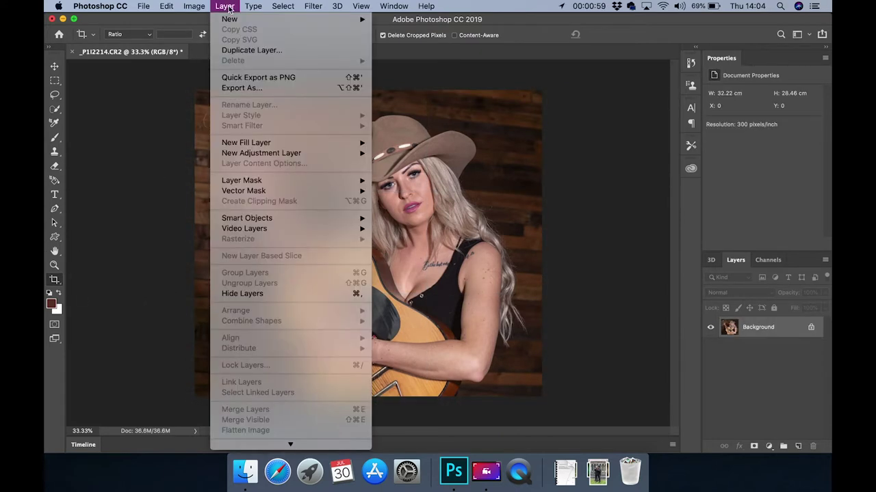
{"action": "left_click", "coordinate": [253, 53]}
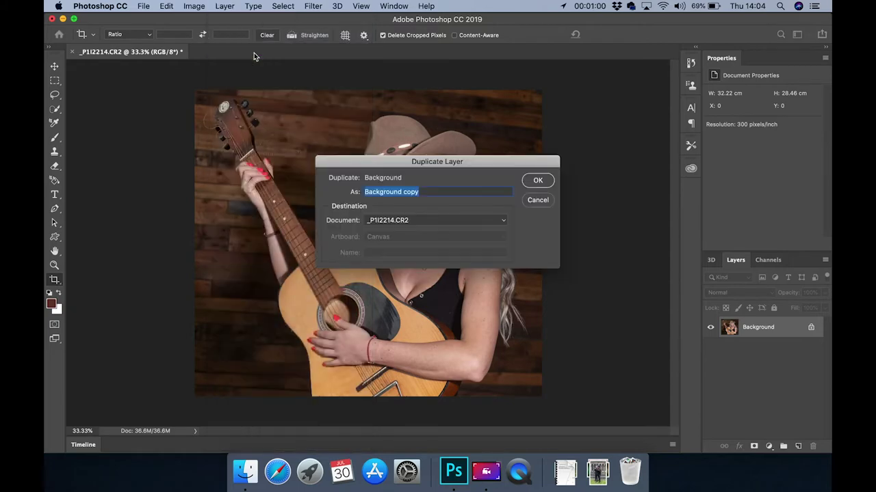
{"action": "left_click", "coordinate": [536, 182]}
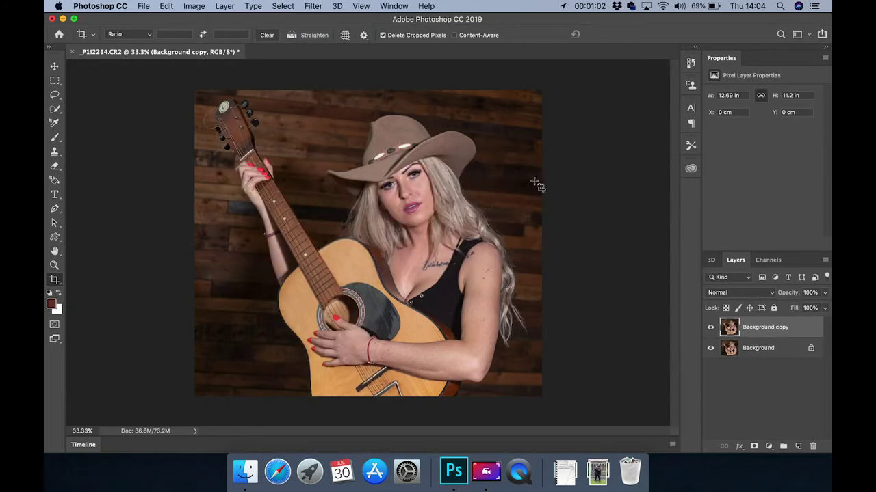
{"action": "double_click", "coordinate": [771, 328]}
{"action": "type", "text": "c"}
{"action": "left_click", "coordinate": [54, 279]}
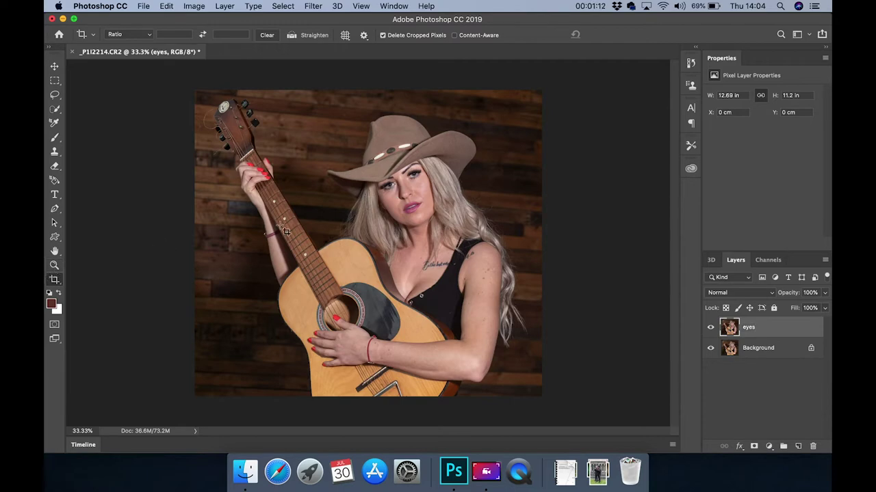
- Brighten both eyes on the eyes layer using the Dodge tool with a 27 px brush, Midtones range and 8% exposure
{"action": "key", "text": "z"}
{"action": "left_click_drag", "start_coordinate": [429, 194], "coordinate": [432, 215]}
{"action": "scroll", "coordinate": [432, 215], "scroll_direction": "up", "scroll_amount": 3}
{"action": "scroll", "coordinate": [432, 215], "scroll_direction": "right", "scroll_amount": 3}
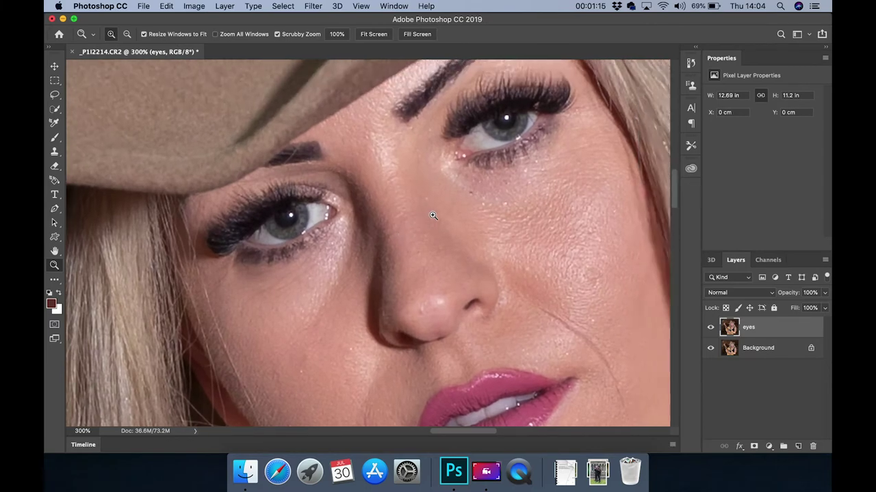
{"action": "left_click", "coordinate": [56, 283]}
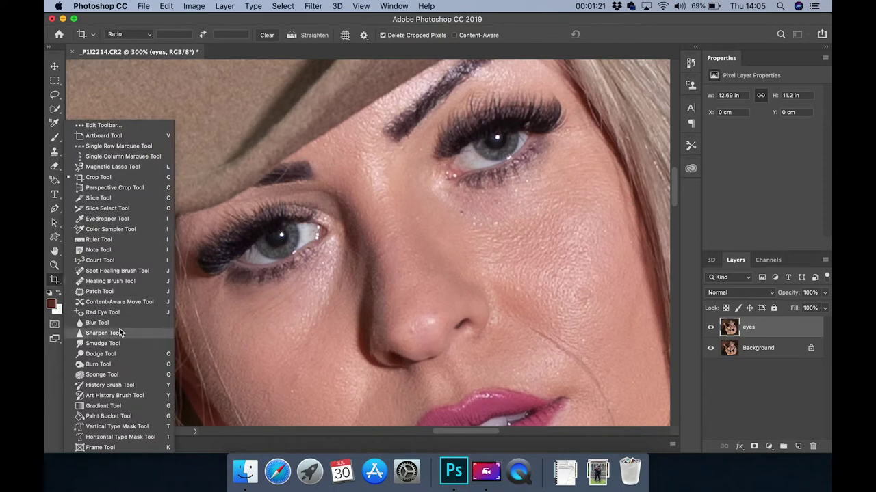
{"action": "left_click", "coordinate": [101, 354]}
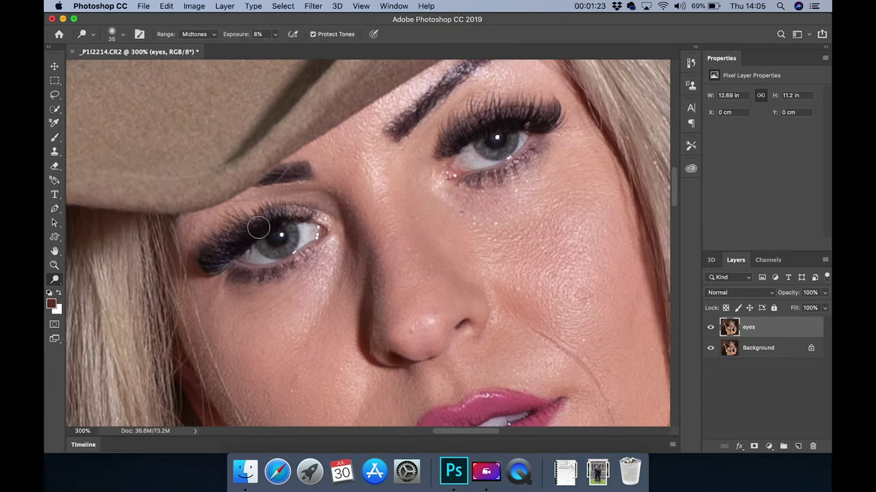
{"action": "left_click", "coordinate": [122, 35]}
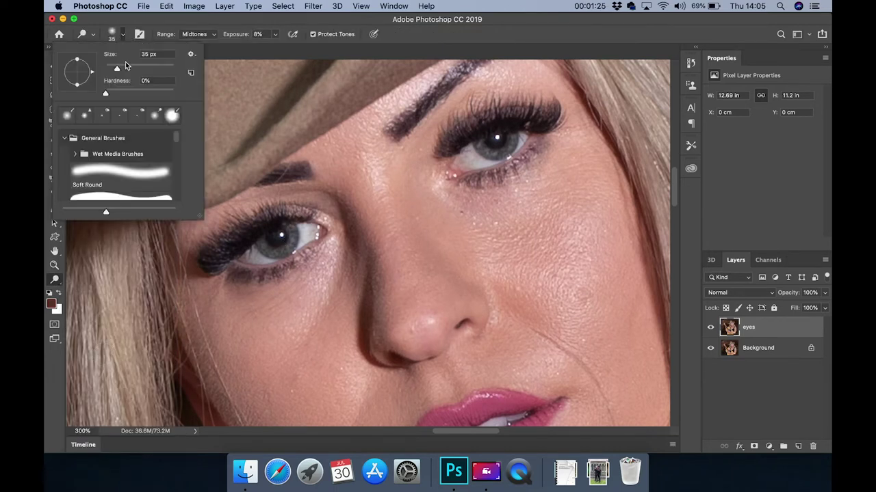
{"action": "left_click_drag", "start_coordinate": [115, 70], "coordinate": [114, 69]}
{"action": "key", "text": "Return"}
{"action": "mouse_move", "coordinate": [274, 240]}
{"action": "left_mouse_down"}
{"action": "mouse_move", "coordinate": [239, 250]}
{"action": "mouse_move", "coordinate": [265, 253]}
{"action": "mouse_move", "coordinate": [303, 236]}
{"action": "mouse_move", "coordinate": [264, 242]}
{"action": "left_mouse_up"}
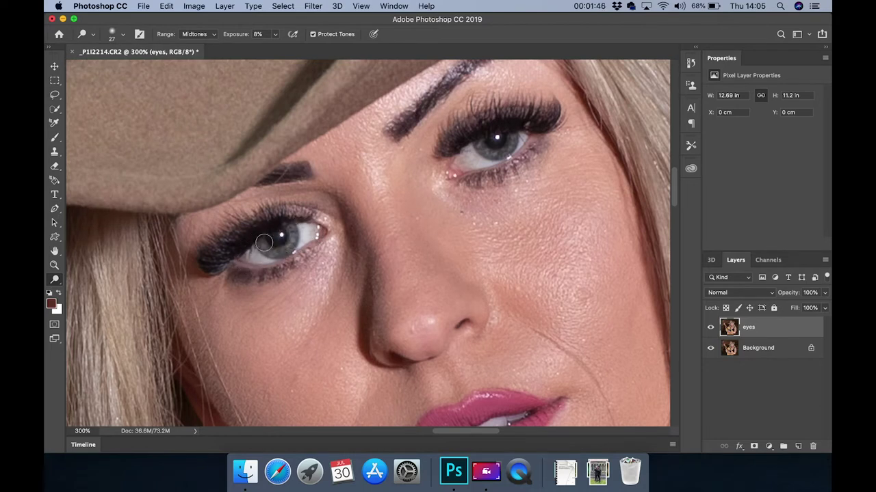
{"action": "mouse_move", "coordinate": [505, 141]}
{"action": "left_mouse_down"}
{"action": "mouse_move", "coordinate": [466, 152]}
{"action": "mouse_move", "coordinate": [520, 144]}
{"action": "mouse_move", "coordinate": [437, 161]}
{"action": "mouse_move", "coordinate": [520, 138]}
{"action": "mouse_move", "coordinate": [448, 158]}
{"action": "mouse_move", "coordinate": [488, 157]}
{"action": "mouse_move", "coordinate": [448, 156]}
{"action": "left_mouse_up"}
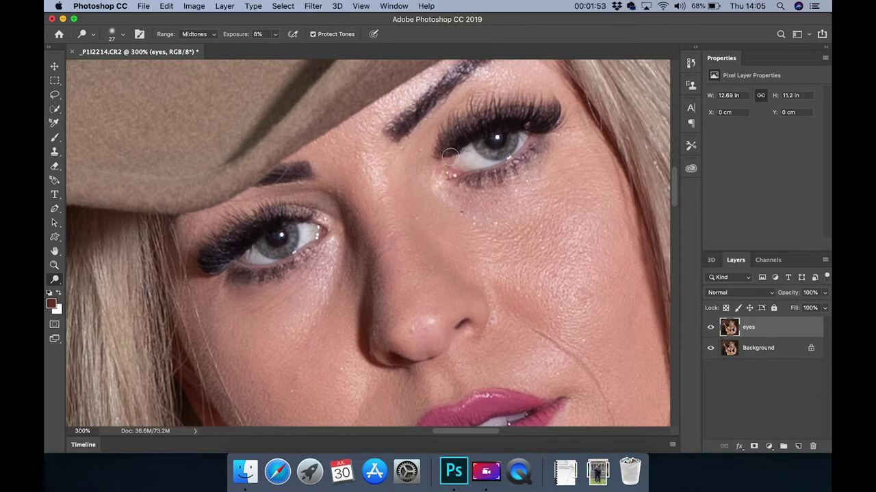
{"action": "mouse_move", "coordinate": [277, 225]}
{"action": "left_mouse_down"}
{"action": "mouse_move", "coordinate": [302, 231]}
{"action": "mouse_move", "coordinate": [227, 266]}
{"action": "left_mouse_up"}
- Darken the shadow areas of both eyes using the Burn tool with a 9 px brush, Shadows range and 9% exposure
{"action": "right_click", "coordinate": [52, 281]}
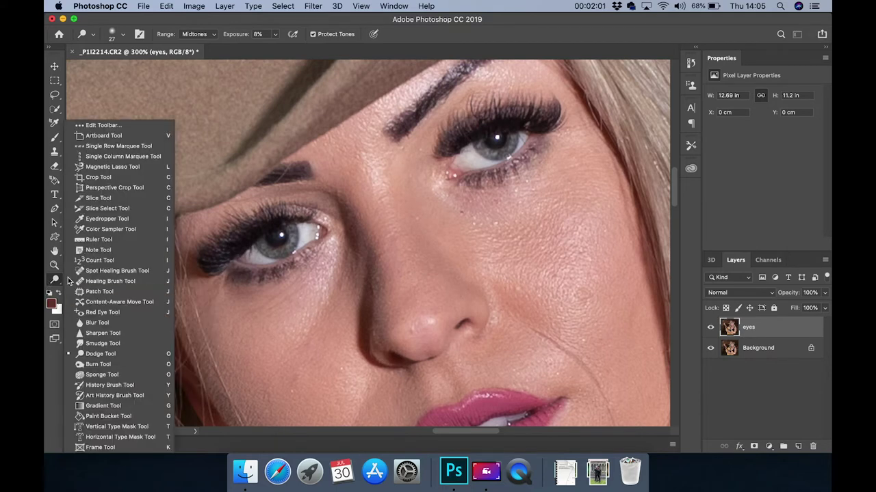
{"action": "left_click", "coordinate": [101, 363]}
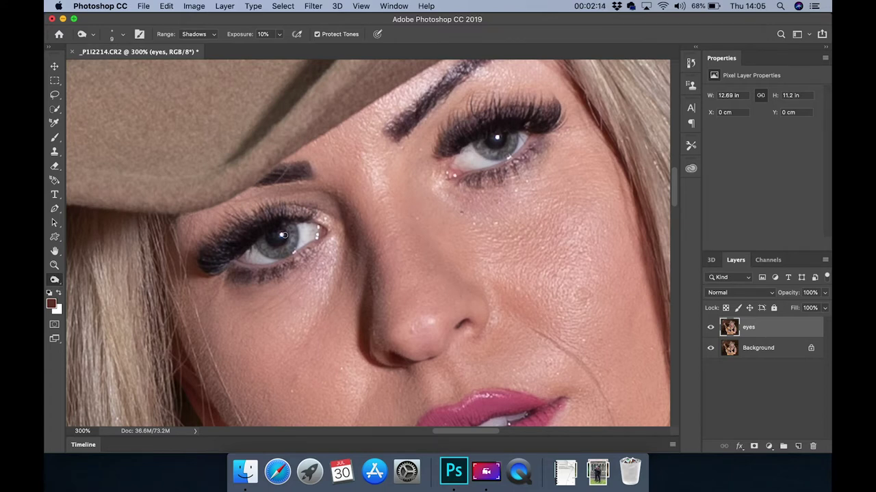
{"action": "left_click", "coordinate": [279, 36]}
{"action": "left_click_drag", "start_coordinate": [278, 47], "coordinate": [279, 48]}
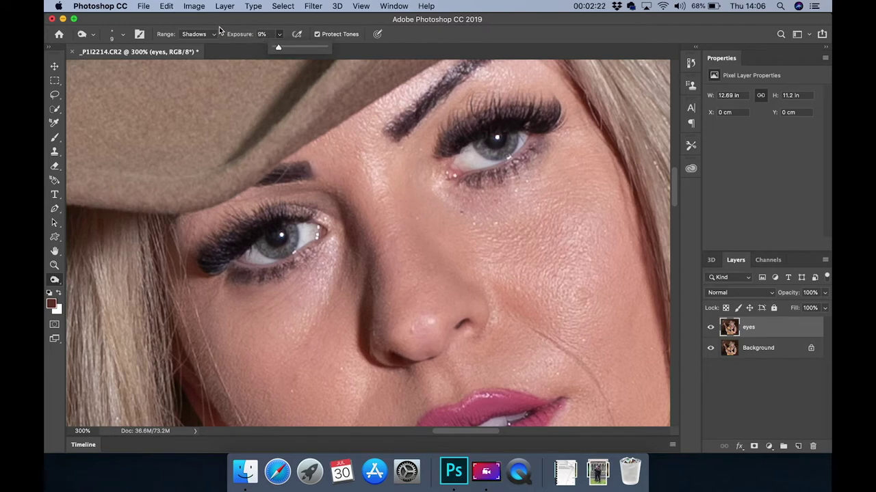
{"action": "left_click", "coordinate": [272, 244]}
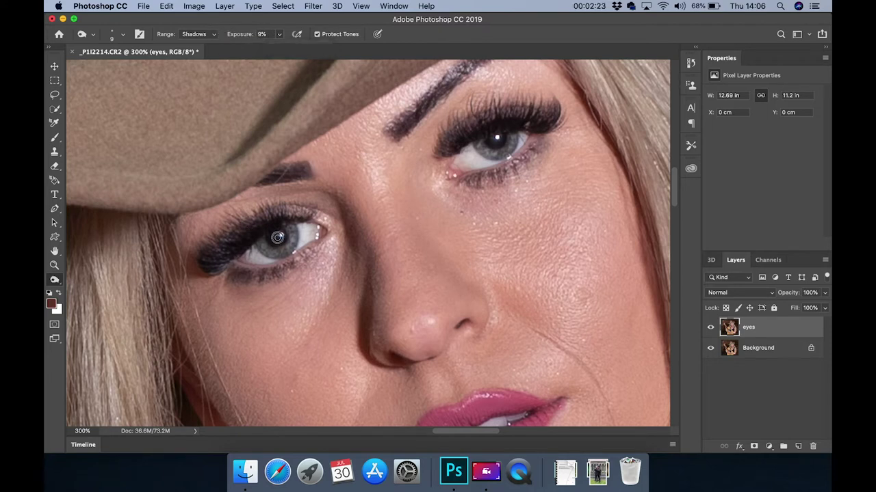
{"action": "mouse_move", "coordinate": [276, 239]}
{"action": "left_mouse_down"}
{"action": "mouse_move", "coordinate": [268, 257]}
{"action": "mouse_move", "coordinate": [257, 247]}
{"action": "mouse_move", "coordinate": [291, 254]}
{"action": "mouse_move", "coordinate": [296, 226]}
{"action": "mouse_move", "coordinate": [295, 250]}
{"action": "mouse_move", "coordinate": [296, 215]}
{"action": "mouse_move", "coordinate": [288, 251]}
{"action": "mouse_move", "coordinate": [257, 248]}
{"action": "mouse_move", "coordinate": [284, 253]}
{"action": "mouse_move", "coordinate": [276, 232]}
{"action": "mouse_move", "coordinate": [294, 212]}
{"action": "mouse_move", "coordinate": [270, 221]}
{"action": "mouse_move", "coordinate": [215, 275]}
{"action": "mouse_move", "coordinate": [231, 260]}
{"action": "mouse_move", "coordinate": [211, 251]}
{"action": "mouse_move", "coordinate": [232, 275]}
{"action": "mouse_move", "coordinate": [298, 259]}
{"action": "mouse_move", "coordinate": [234, 268]}
{"action": "left_mouse_up"}
{"action": "mouse_move", "coordinate": [533, 108]}
{"action": "left_mouse_down"}
{"action": "mouse_move", "coordinate": [471, 138]}
{"action": "mouse_move", "coordinate": [465, 131]}
{"action": "mouse_move", "coordinate": [554, 111]}
{"action": "mouse_move", "coordinate": [542, 134]}
{"action": "mouse_move", "coordinate": [479, 171]}
{"action": "mouse_move", "coordinate": [526, 156]}
{"action": "left_mouse_up"}
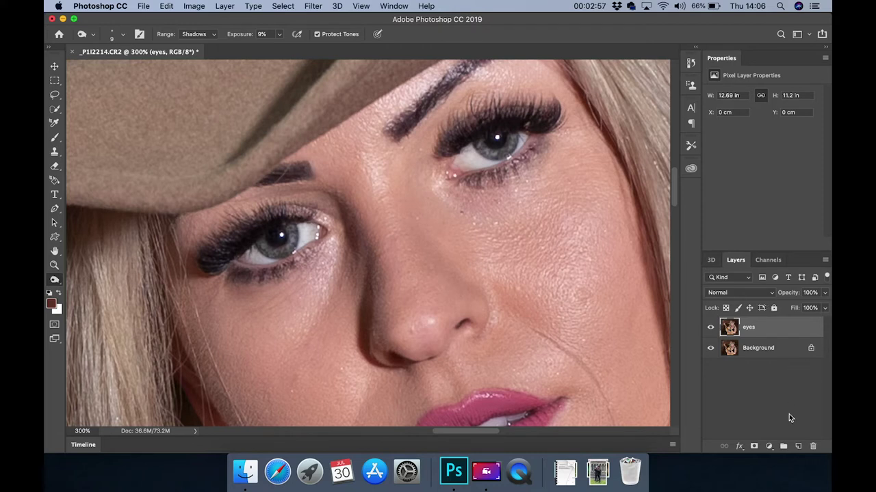
- Add a new empty layer above the eyes layer and name it "iris"
{"action": "left_click", "coordinate": [798, 447]}
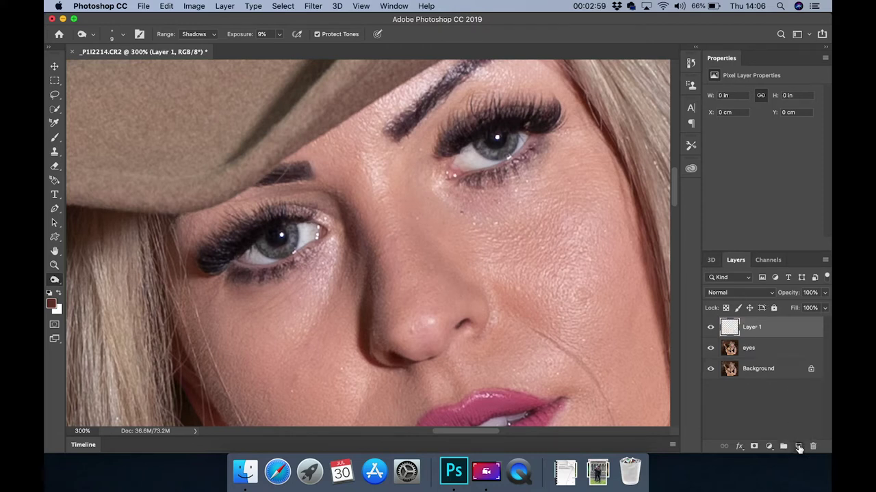
{"action": "double_click", "coordinate": [751, 327]}
{"action": "type", "text": "iris"}
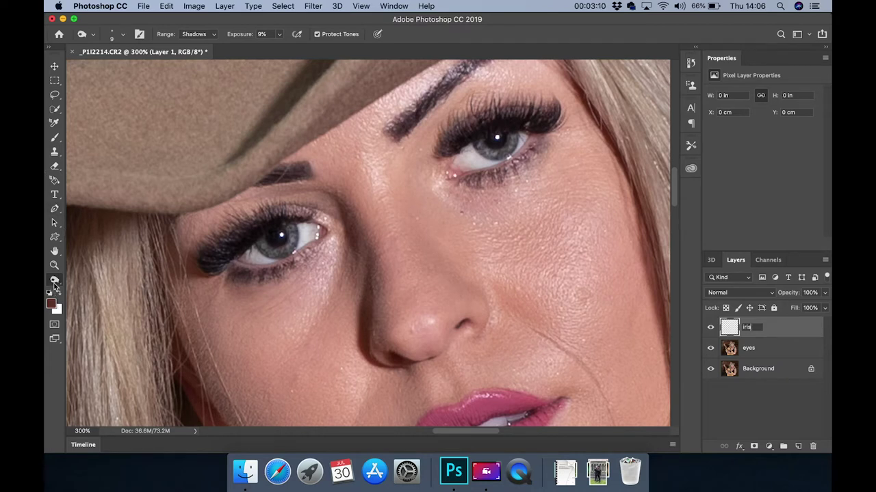
{"action": "key", "text": "Return"}
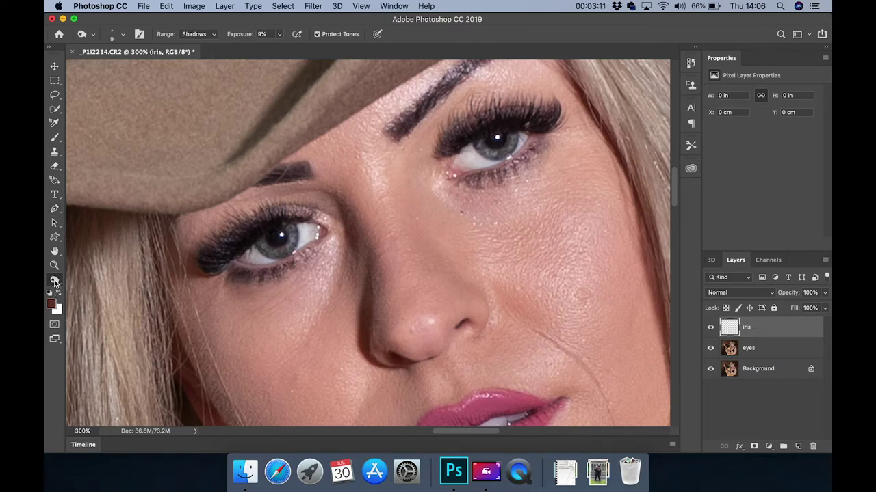
- Sample the grey of the iris as the foreground colour with the Eyedropper tool
{"action": "right_click", "coordinate": [55, 280]}
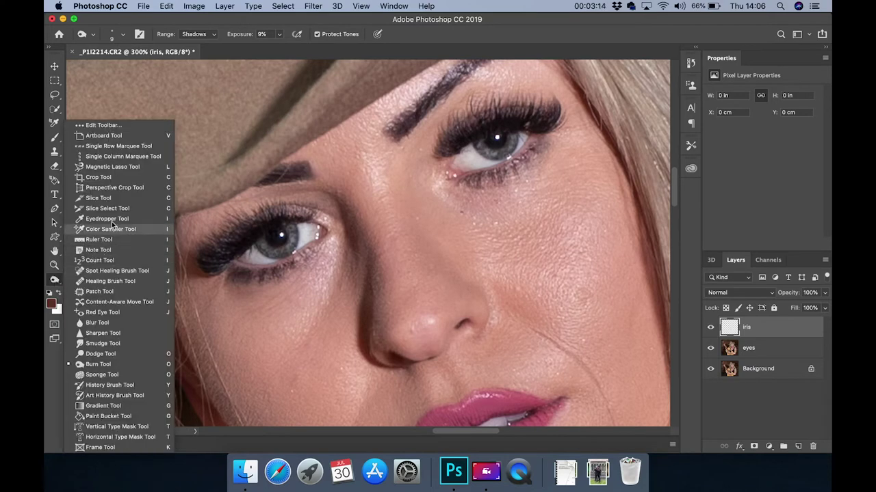
{"action": "left_click", "coordinate": [106, 218]}
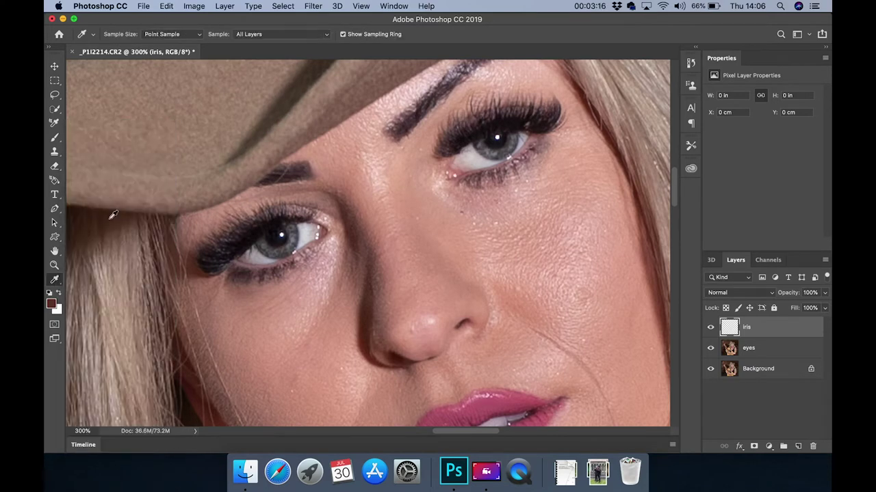
{"action": "left_click", "coordinate": [55, 265]}
{"action": "left_click", "coordinate": [273, 226]}
{"action": "left_click", "coordinate": [274, 226]}
{"action": "scroll", "coordinate": [274, 226], "scroll_direction": "up", "scroll_amount": 5}
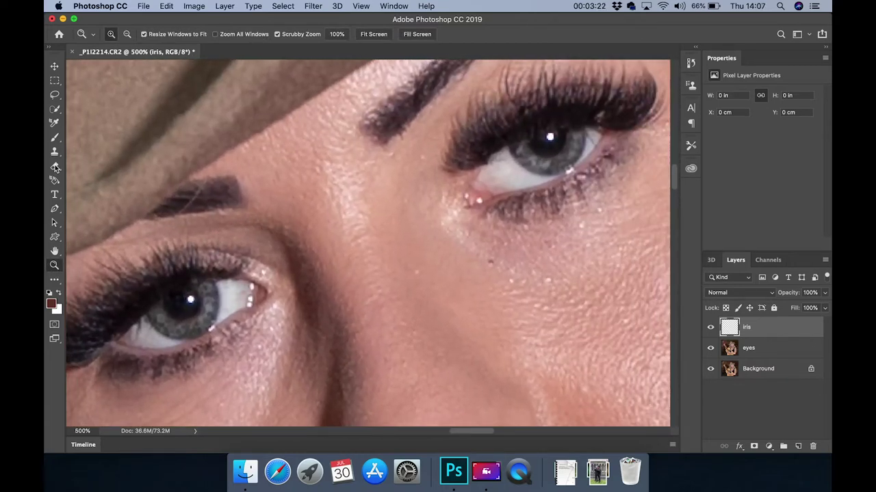
{"action": "left_click", "coordinate": [54, 279]}
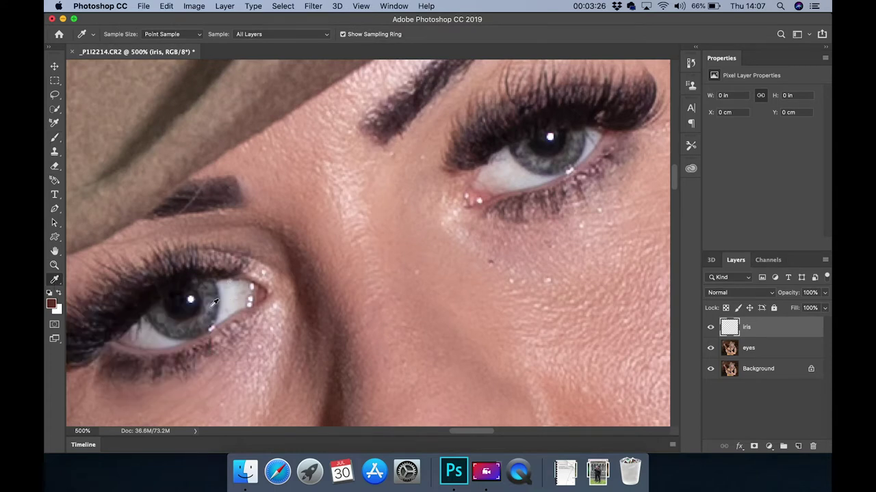
{"action": "left_click", "coordinate": [212, 302]}
- Paint fine radial strokes over both irises on the iris layer with a soft 1 px brush
{"action": "left_click", "coordinate": [56, 141]}
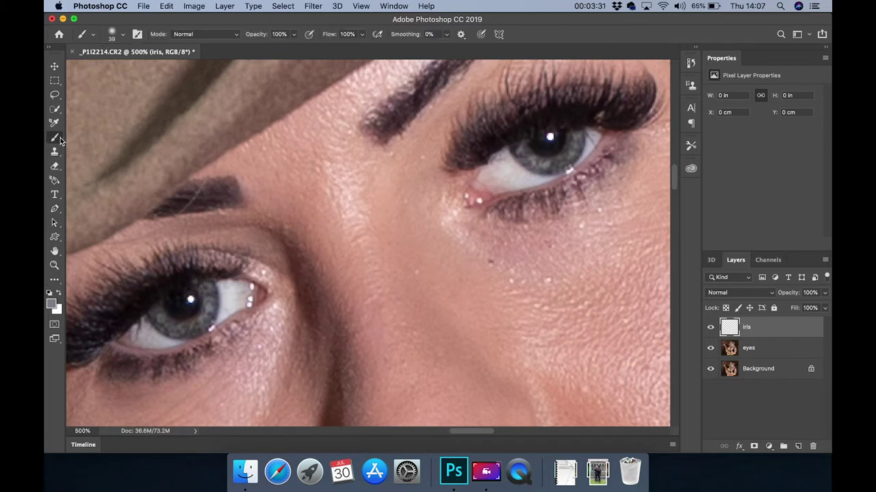
{"action": "left_click", "coordinate": [121, 39]}
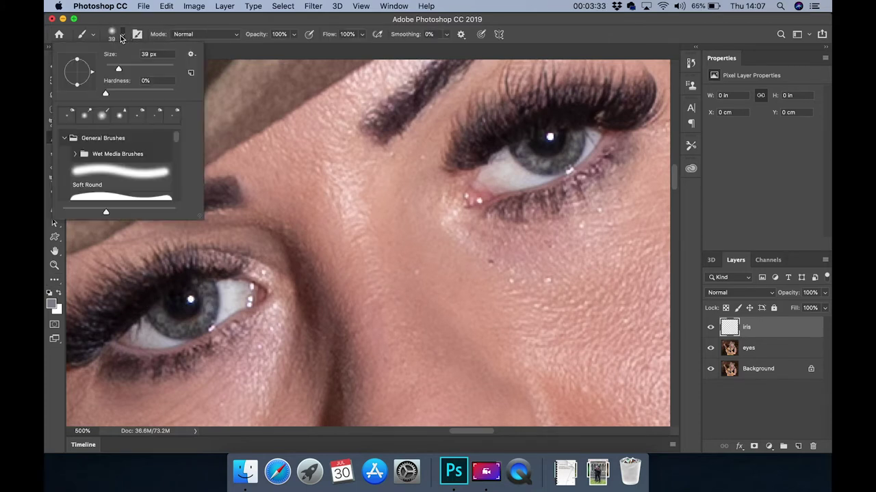
{"action": "left_click_drag", "start_coordinate": [119, 70], "coordinate": [106, 72]}
{"action": "left_click_drag", "start_coordinate": [106, 70], "coordinate": [106, 72]}
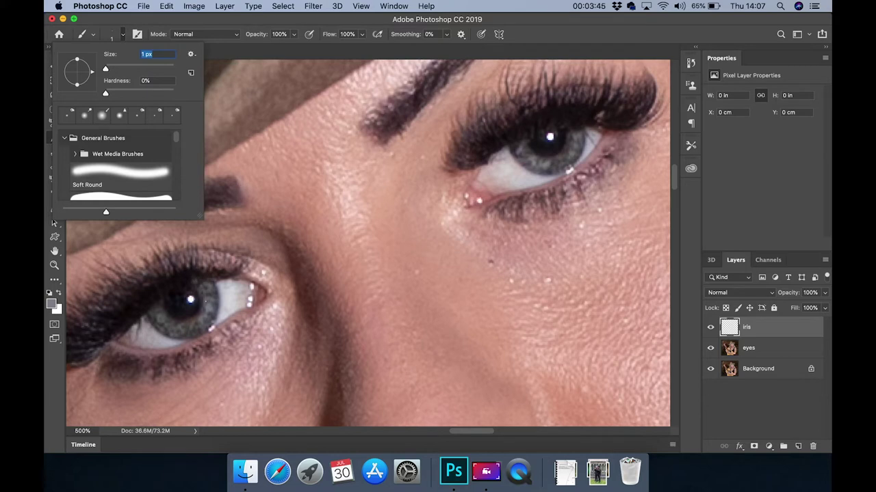
{"action": "key", "text": "Return"}
{"action": "left_click", "coordinate": [211, 300]}
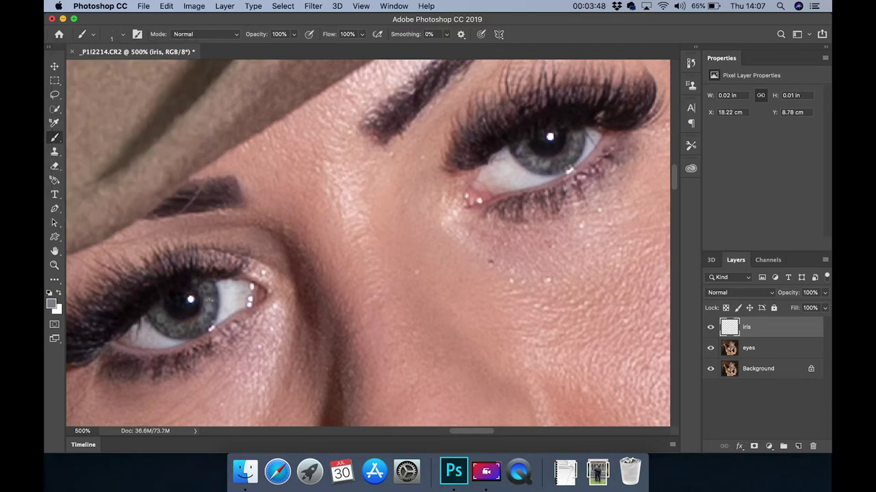
{"action": "left_click", "coordinate": [203, 292]}
{"action": "left_click", "coordinate": [211, 308]}
{"action": "left_click", "coordinate": [202, 318]}
{"action": "left_click_drag", "start_coordinate": [194, 324], "coordinate": [194, 331]}
{"action": "left_click_drag", "start_coordinate": [187, 331], "coordinate": [169, 330]}
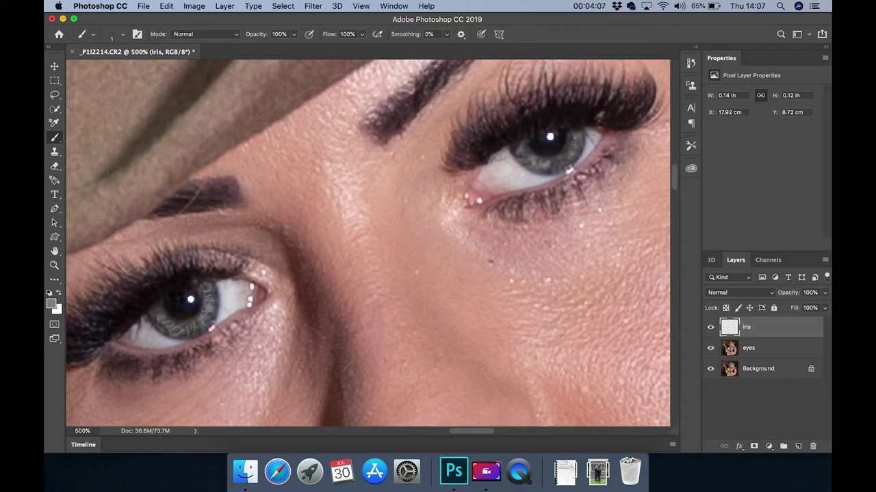
{"action": "left_click", "coordinate": [576, 135]}
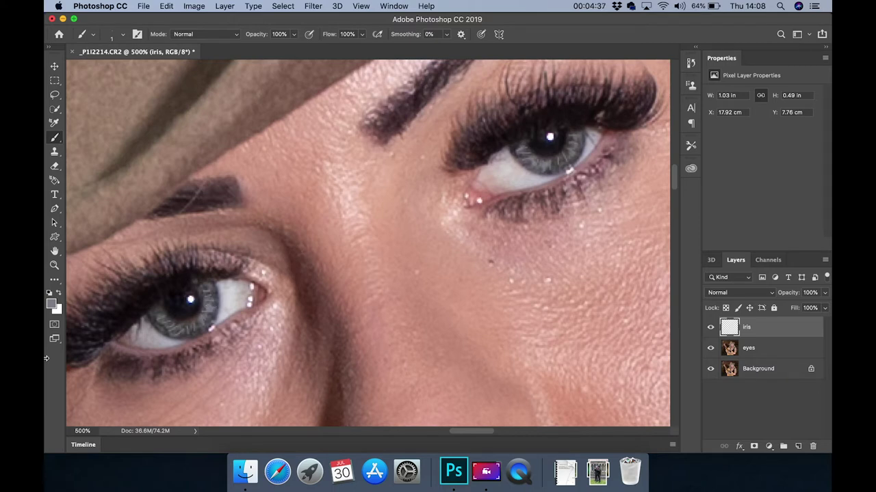
- Sample a darker tone at the iris edge and paint fine 1 px strokes over the iris with it, undoing the last stroke
{"action": "left_click", "coordinate": [55, 283]}
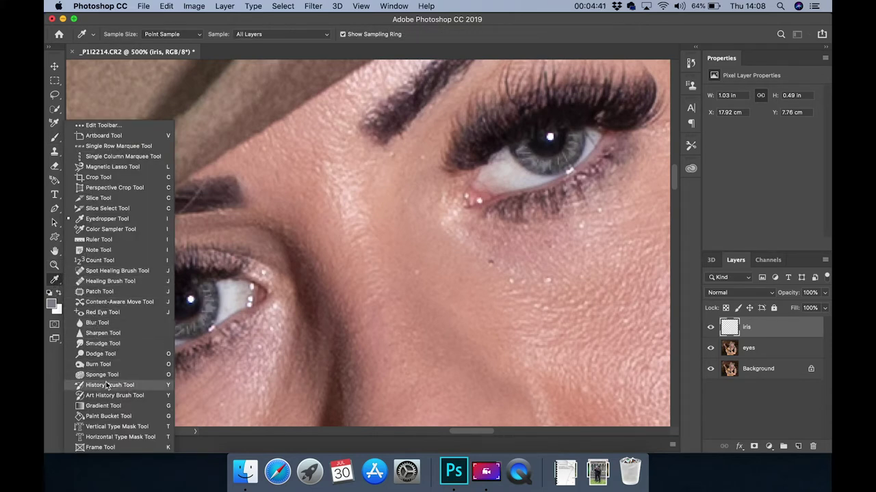
{"action": "left_click", "coordinate": [92, 219]}
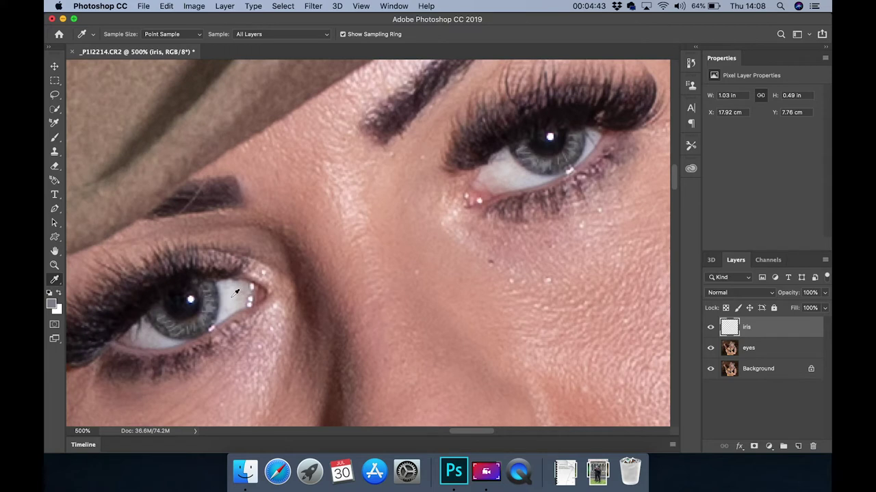
{"action": "left_click", "coordinate": [217, 312]}
{"action": "left_click", "coordinate": [55, 137]}
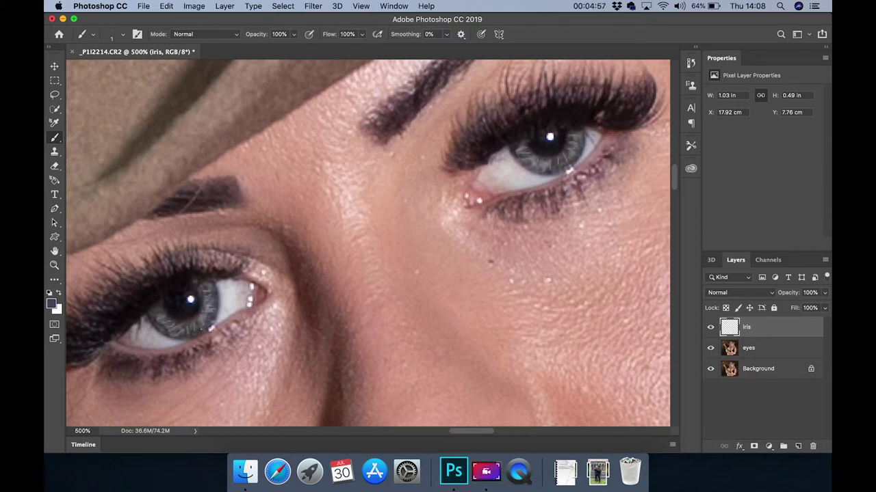
{"action": "left_click_drag", "start_coordinate": [158, 317], "coordinate": [154, 318]}
{"action": "left_click", "coordinate": [166, 6]}
{"action": "left_click", "coordinate": [174, 22]}
- Brighten the iris layer with a Levels adjustment, setting the midtone input to 1.36 and the white input to 241
{"action": "left_click", "coordinate": [195, 6]}
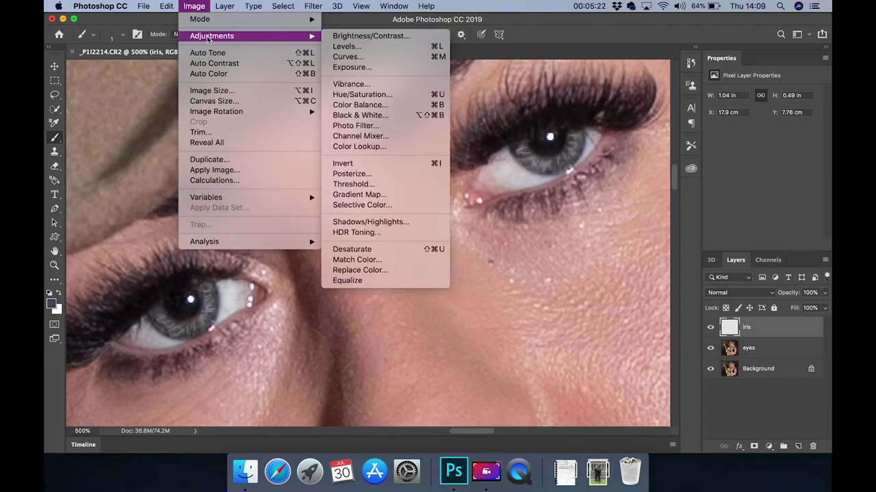
{"action": "mouse_move", "coordinate": [301, 35]}
{"action": "left_click", "coordinate": [333, 46]}
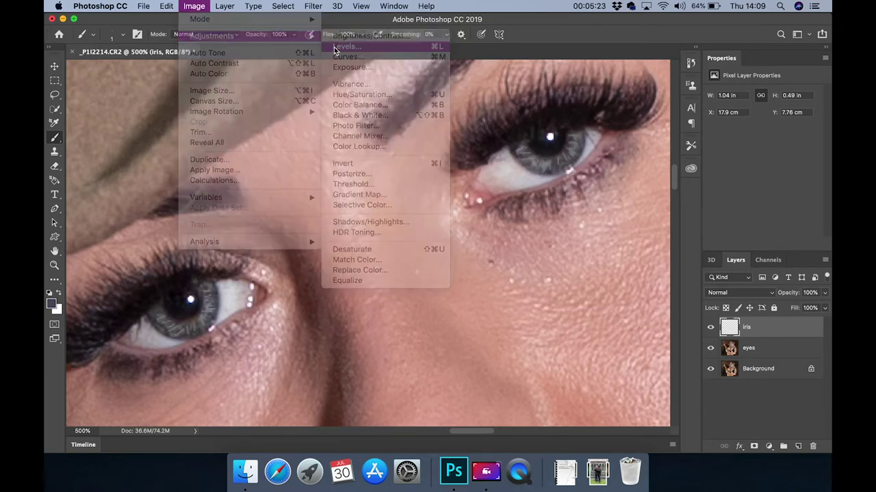
{"action": "left_click_drag", "start_coordinate": [647, 97], "coordinate": [702, 97]}
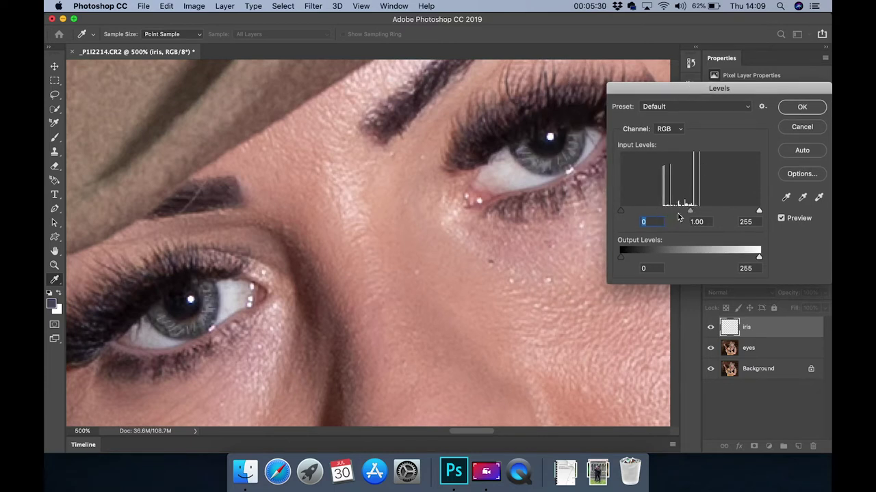
{"action": "left_click_drag", "start_coordinate": [689, 214], "coordinate": [675, 216]}
{"action": "left_click_drag", "start_coordinate": [759, 211], "coordinate": [751, 214]}
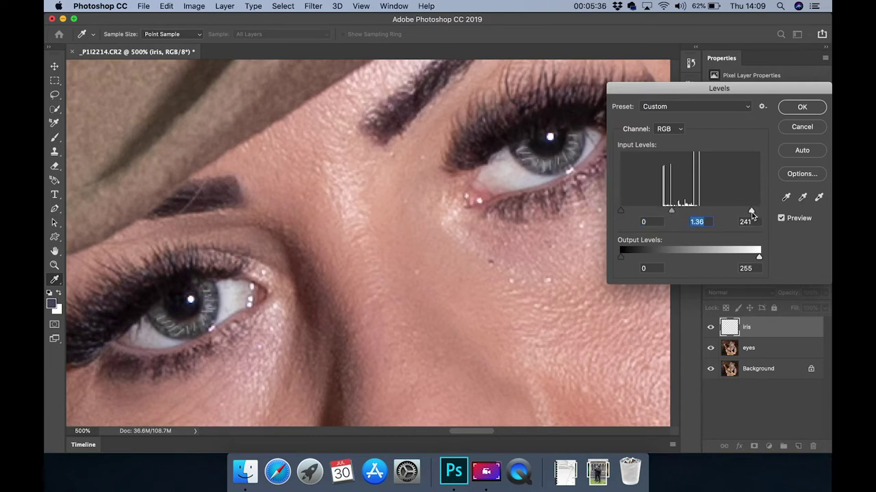
{"action": "left_click", "coordinate": [794, 108]}
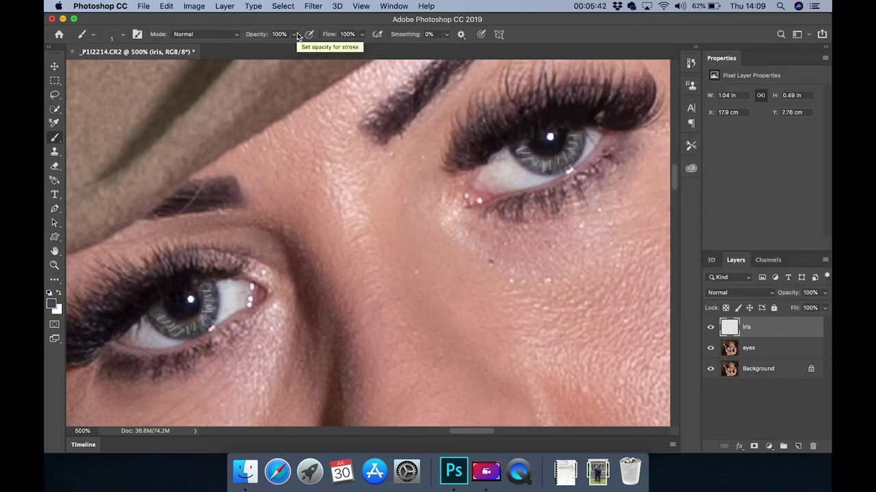
- Soften the painted strokes on the iris layer with a small-radius Gaussian Blur
{"action": "left_click", "coordinate": [312, 6]}
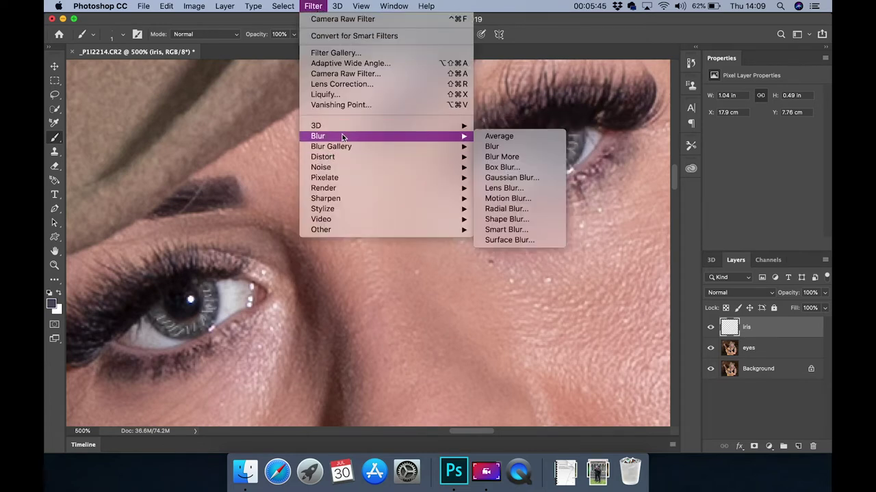
{"action": "mouse_move", "coordinate": [469, 140]}
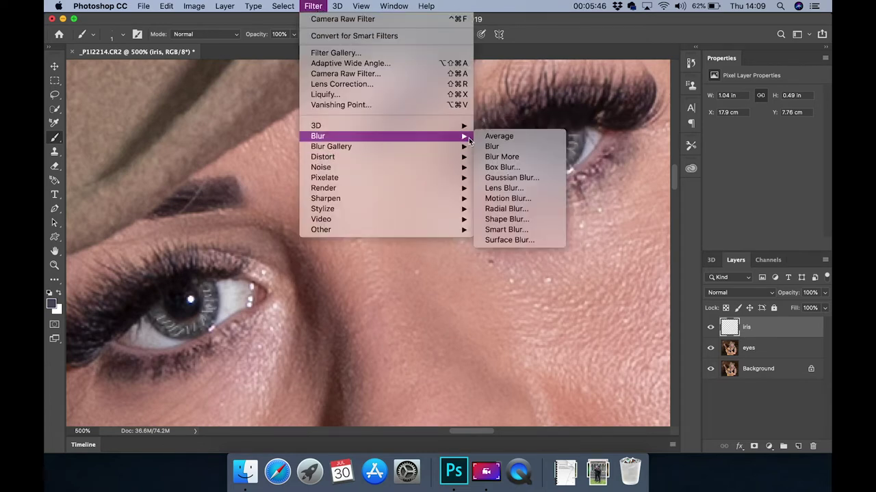
{"action": "left_click", "coordinate": [521, 178]}
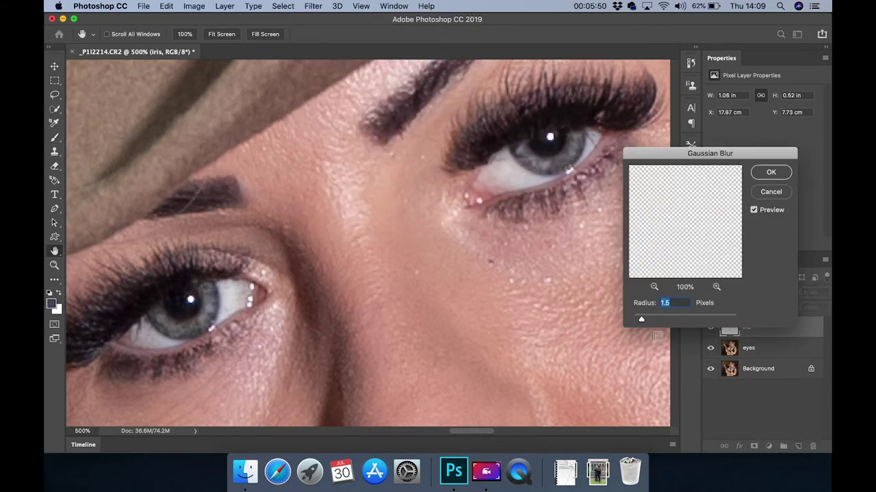
{"action": "left_click", "coordinate": [641, 320]}
{"action": "left_click_drag", "start_coordinate": [642, 321], "coordinate": [636, 322]}
{"action": "left_click", "coordinate": [636, 321]}
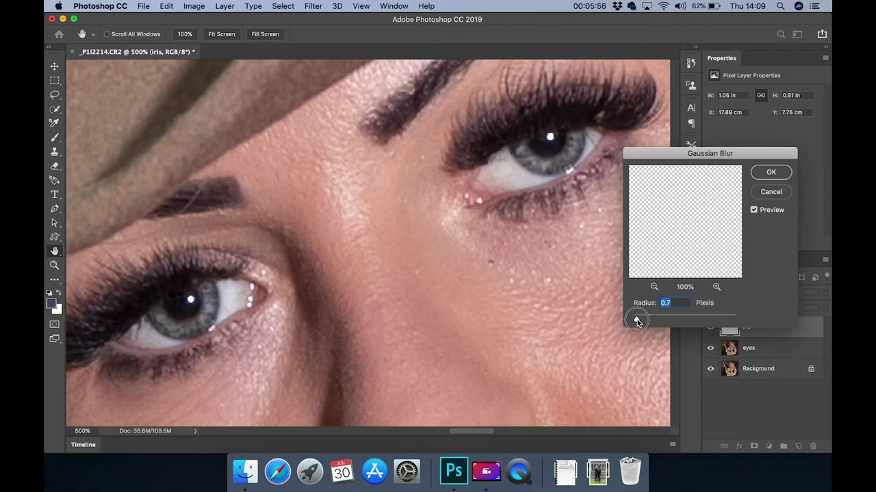
{"action": "left_click_drag", "start_coordinate": [636, 321], "coordinate": [638, 323]}
{"action": "left_click", "coordinate": [757, 175]}
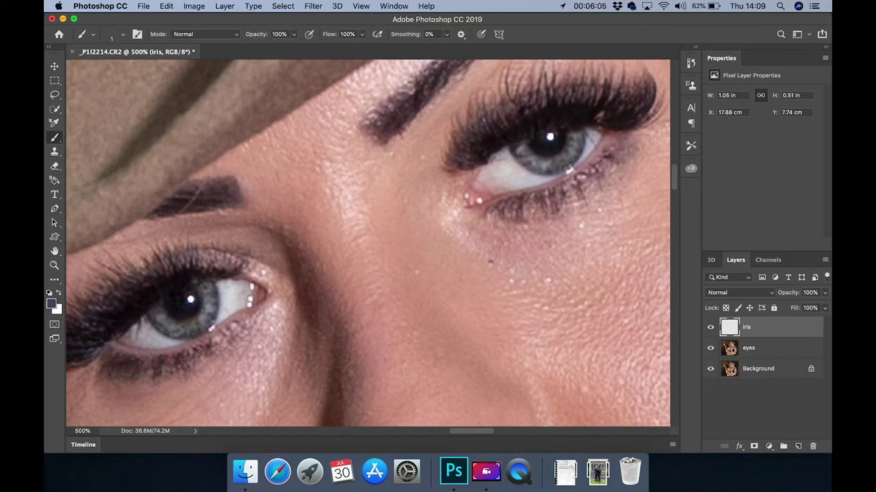
- Compare the whole portrait with and without the iris layer to judge the effect on the eyes
{"action": "left_click", "coordinate": [360, 6]}
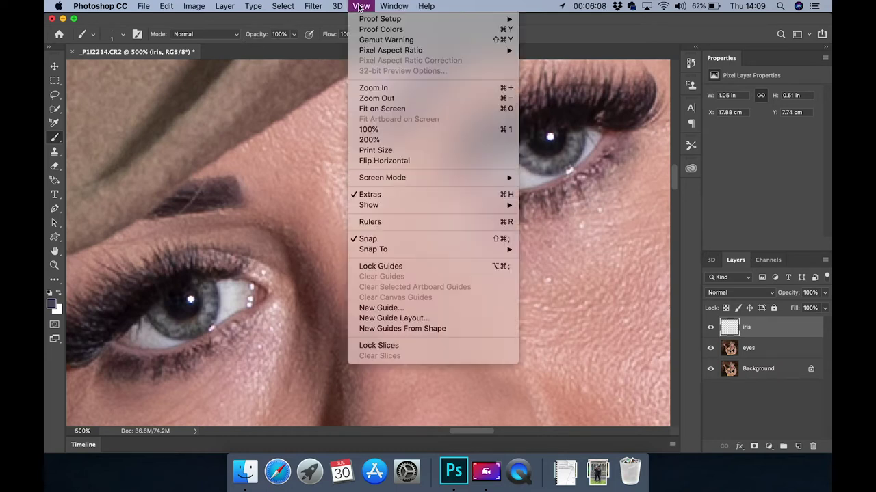
{"action": "left_click", "coordinate": [373, 110]}
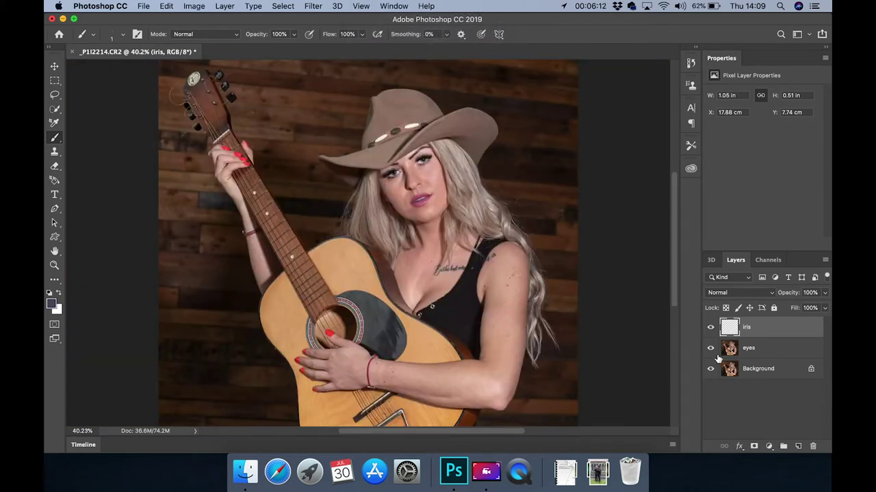
{"action": "left_click", "coordinate": [710, 329]}
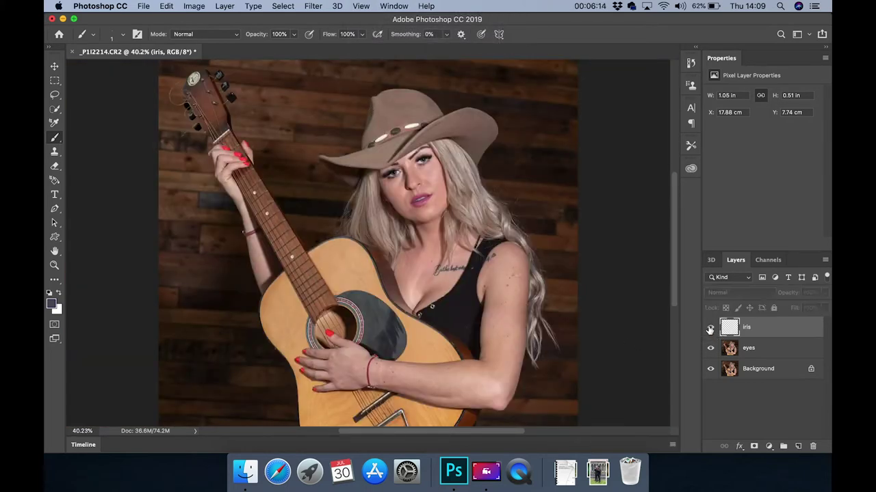
{"action": "left_click", "coordinate": [710, 329]}
{"action": "left_click", "coordinate": [710, 329]}
{"action": "left_click", "coordinate": [710, 329]}
{"action": "left_click", "coordinate": [710, 329]}
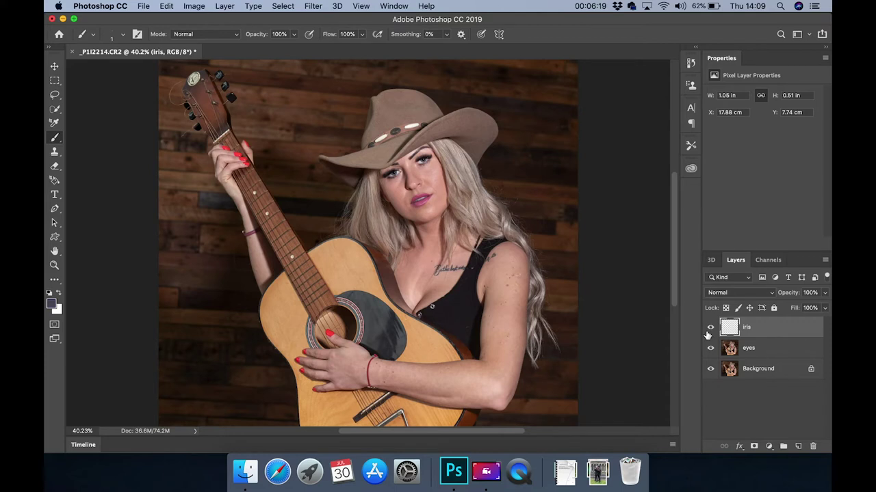
{"action": "left_click", "coordinate": [710, 329]}
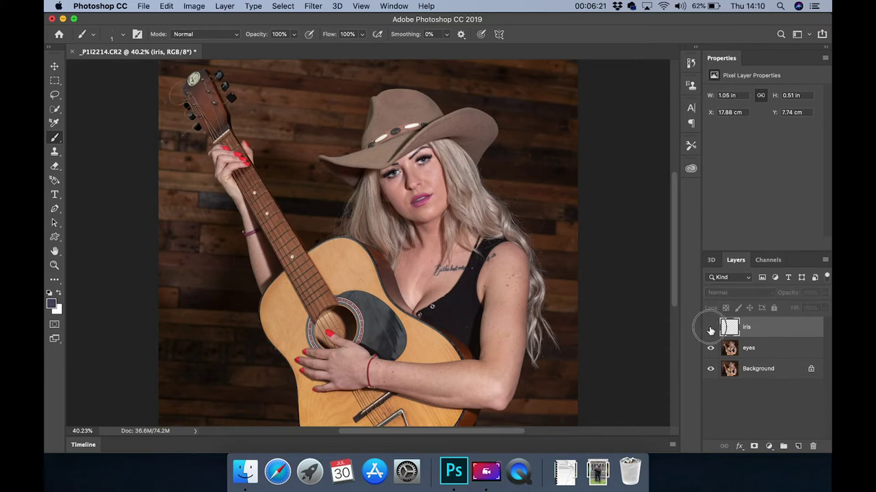
{"action": "left_click", "coordinate": [710, 329]}
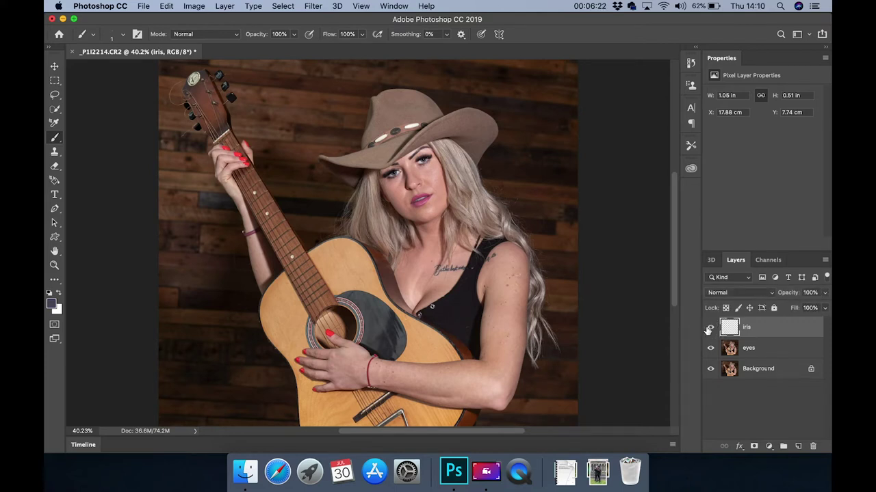
- Examine the face at 100% with the iris layer hidden and shown to check the eye detail
{"action": "left_click", "coordinate": [55, 265]}
{"action": "left_click", "coordinate": [414, 152]}
{"action": "left_click", "coordinate": [414, 152]}
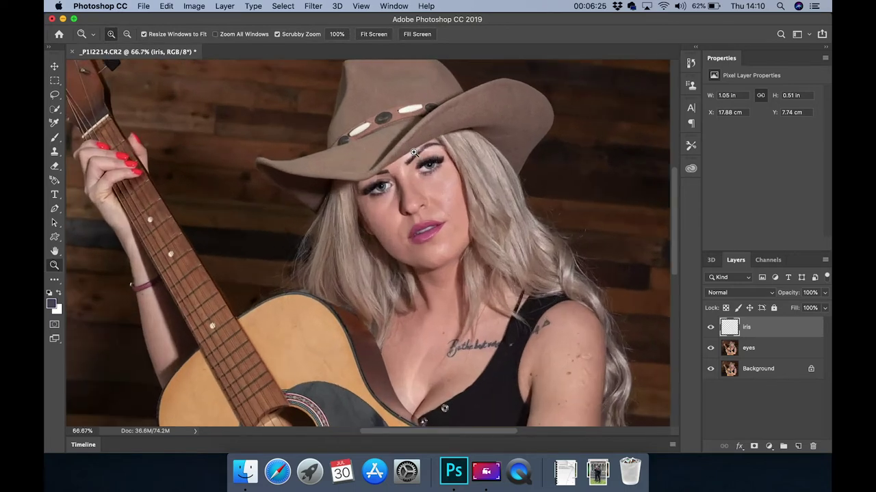
{"action": "left_click", "coordinate": [414, 152]}
{"action": "left_click", "coordinate": [710, 329]}
{"action": "left_click", "coordinate": [710, 330]}
{"action": "left_click", "coordinate": [710, 330]}
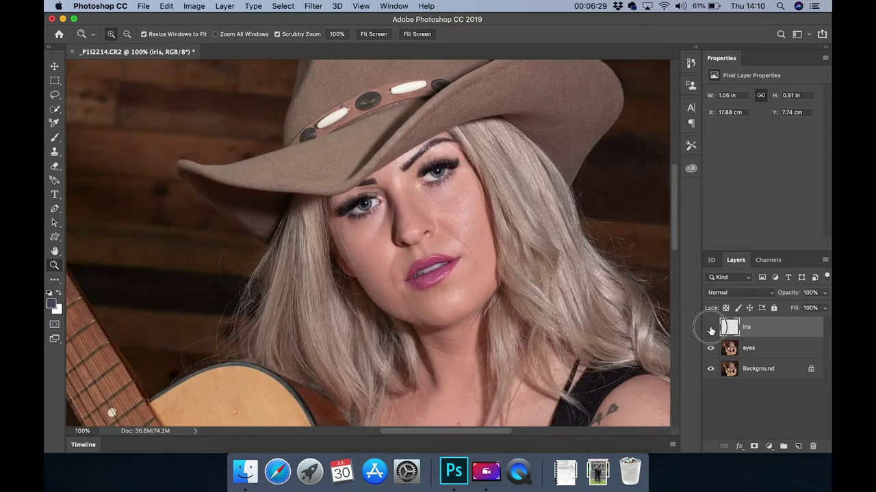
{"action": "left_click", "coordinate": [710, 330]}
{"action": "left_click", "coordinate": [710, 330]}
{"action": "left_click", "coordinate": [710, 330]}
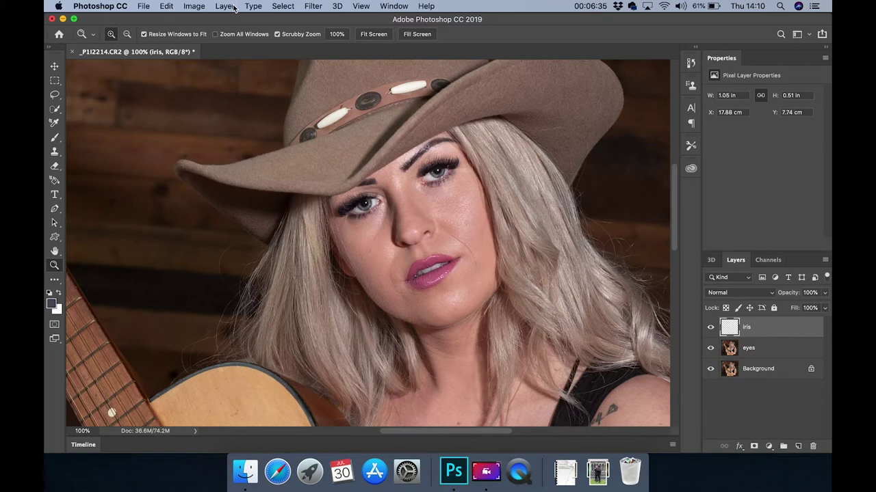
- Brighten the iris layer again with Levels, setting the midtone input to 1.33, and compare the eyes with the layer hidden and shown
{"action": "left_click", "coordinate": [193, 7]}
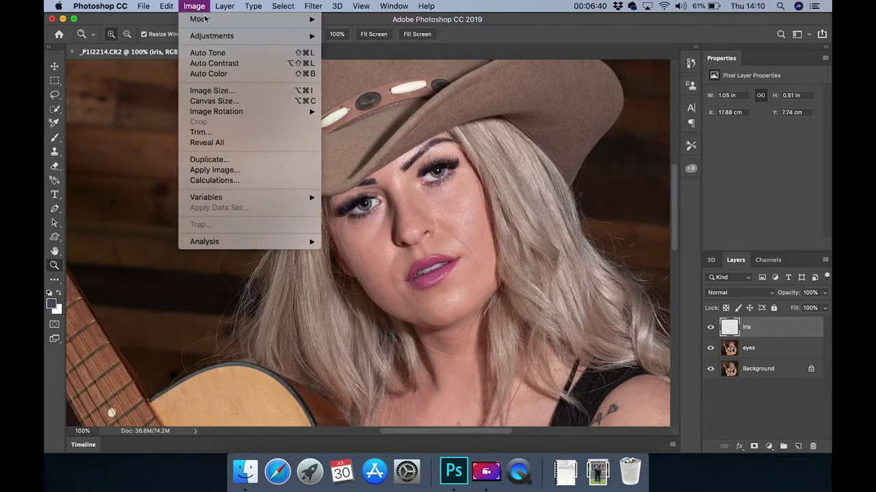
{"action": "mouse_move", "coordinate": [280, 39]}
{"action": "left_click", "coordinate": [345, 46]}
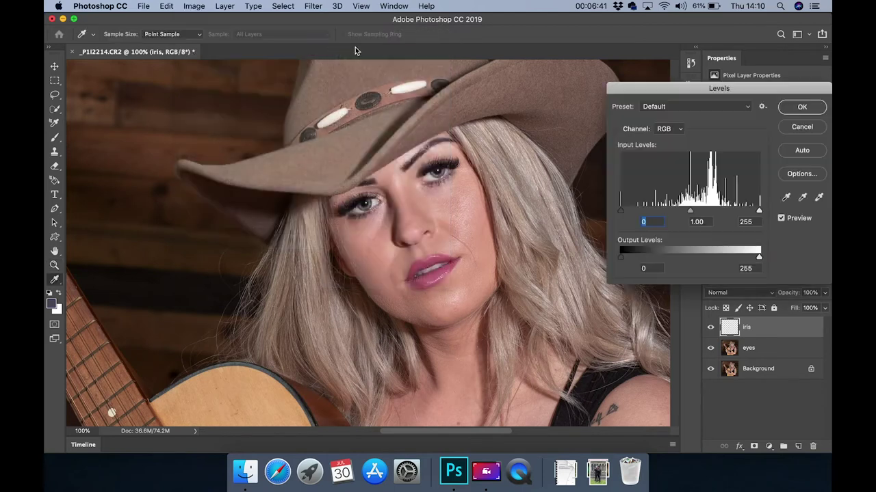
{"action": "left_click_drag", "start_coordinate": [690, 211], "coordinate": [676, 213]}
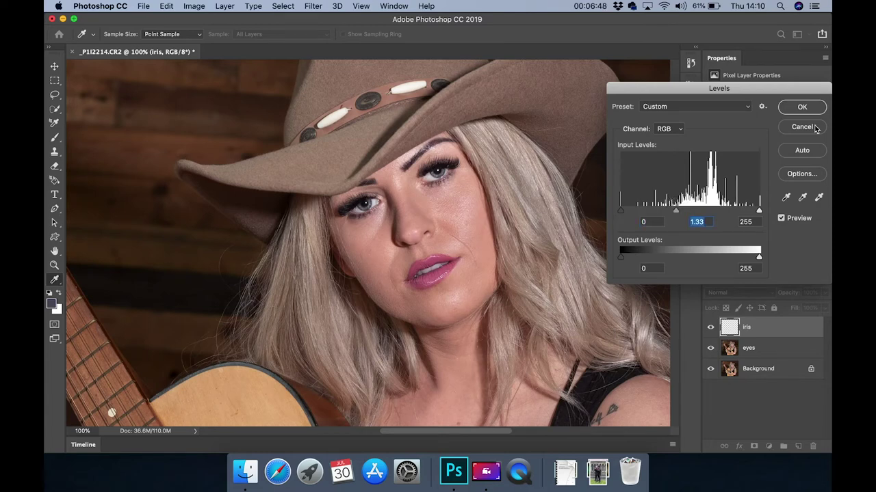
{"action": "left_click", "coordinate": [793, 110]}
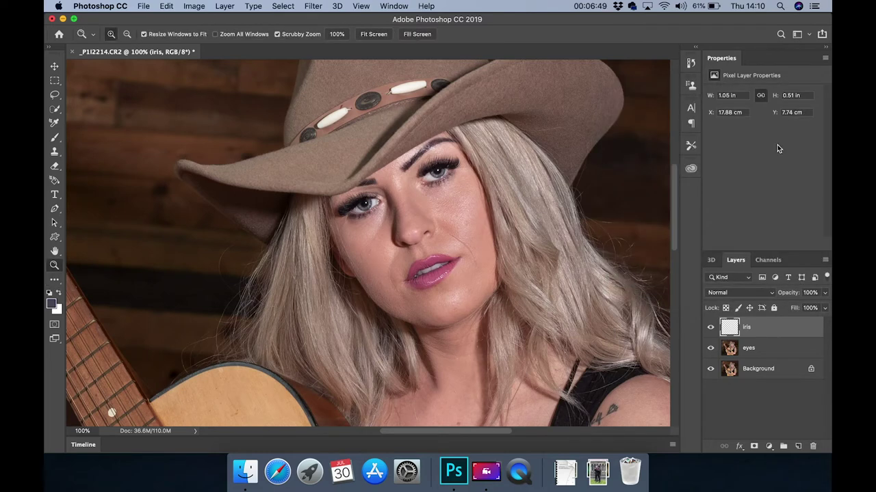
{"action": "left_click", "coordinate": [711, 329]}
{"action": "left_click", "coordinate": [711, 329]}
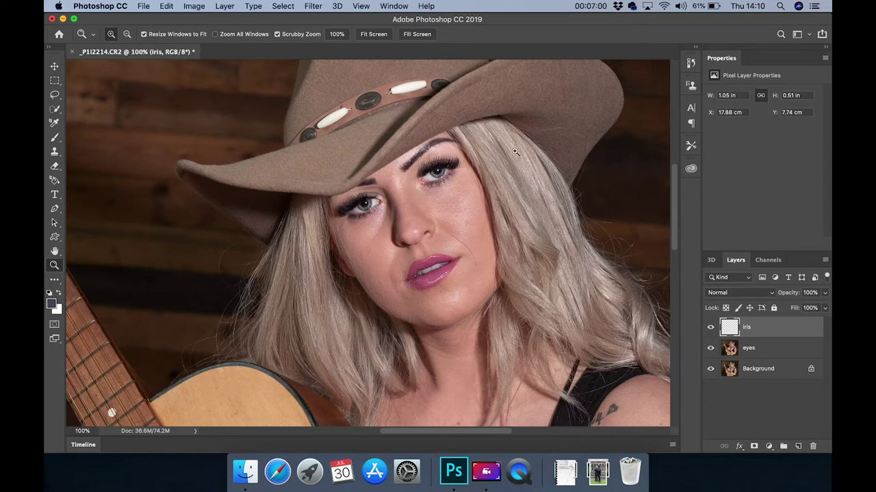
- Add a new empty layer above the iris layer and name it "blemish"
{"action": "left_click", "coordinate": [797, 446]}
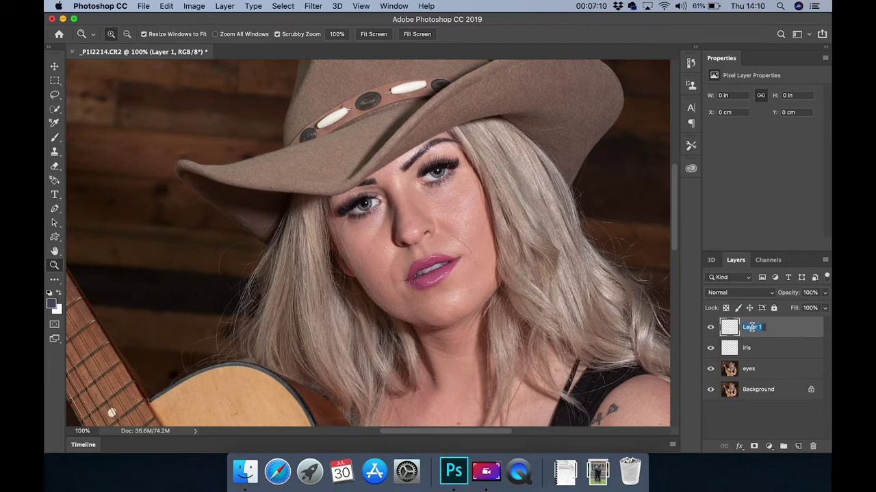
{"action": "type", "text": "blemish"}
{"action": "key", "text": "Return"}
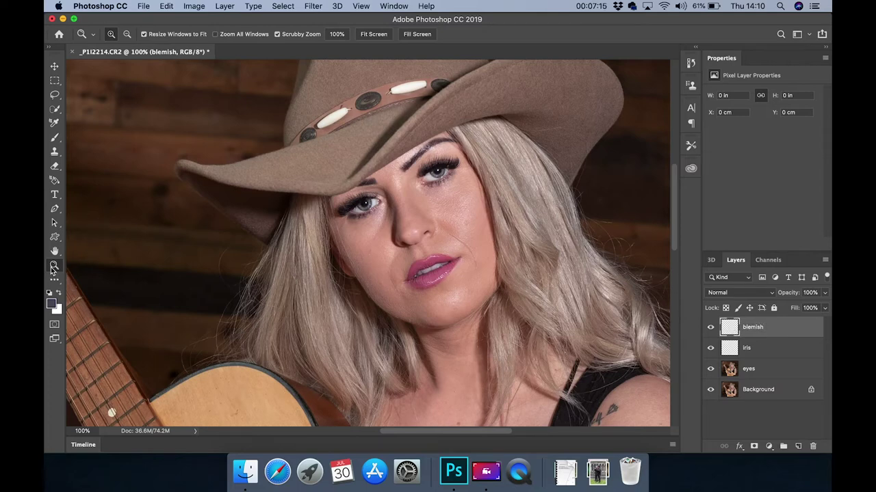
- Remove the small spots on the nose, cheeks and under the eye with the Spot Healing Brush on the blemish layer
{"action": "left_click", "coordinate": [475, 189]}
{"action": "left_click", "coordinate": [475, 189]}
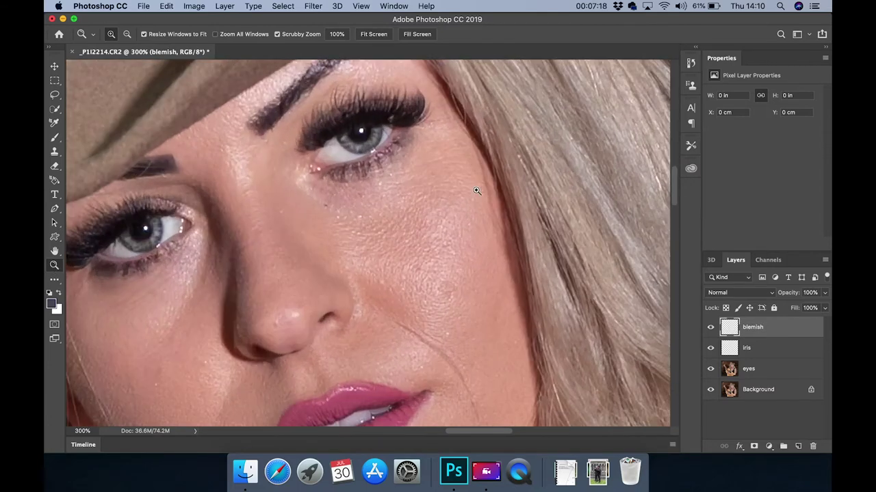
{"action": "scroll", "coordinate": [477, 190], "scroll_direction": "down", "scroll_amount": 2}
{"action": "scroll", "coordinate": [477, 191], "scroll_direction": "down", "scroll_amount": 1}
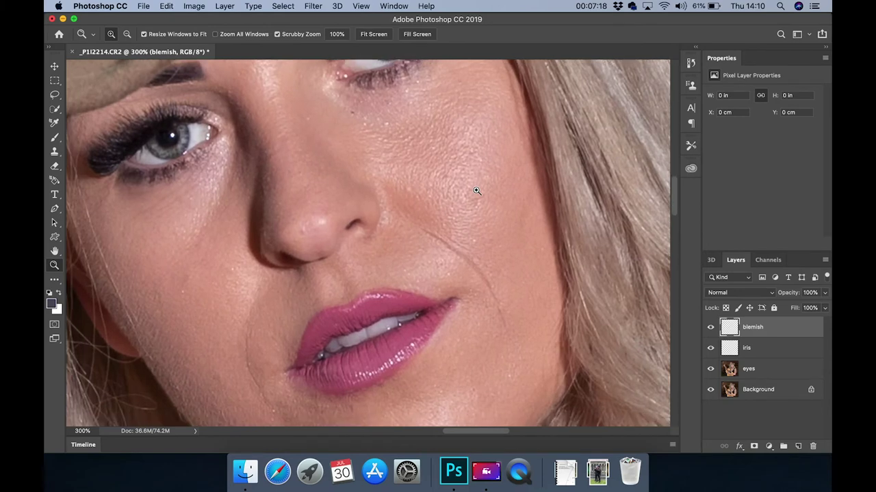
{"action": "left_click", "coordinate": [54, 280]}
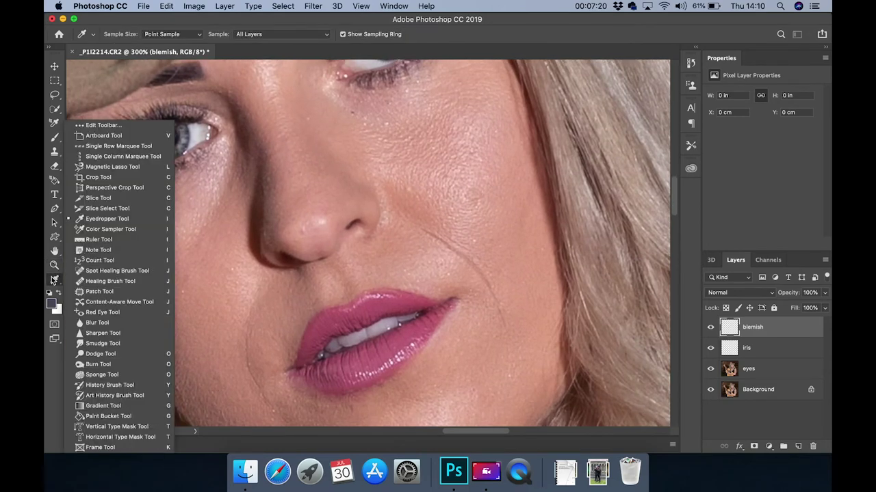
{"action": "left_click", "coordinate": [120, 273]}
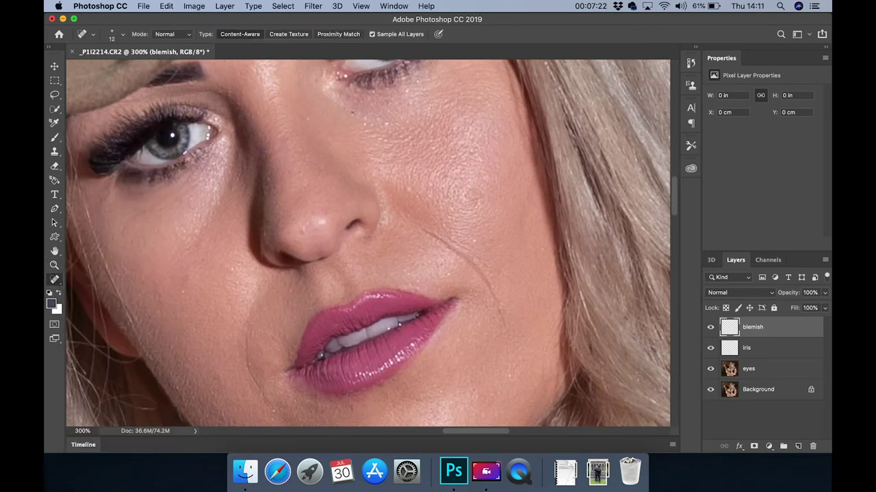
{"action": "left_click", "coordinate": [303, 230]}
{"action": "left_click", "coordinate": [181, 294]}
{"action": "left_click", "coordinate": [234, 272]}
{"action": "left_click_drag", "start_coordinate": [474, 190], "coordinate": [471, 198]}
{"action": "left_click", "coordinate": [352, 111]}
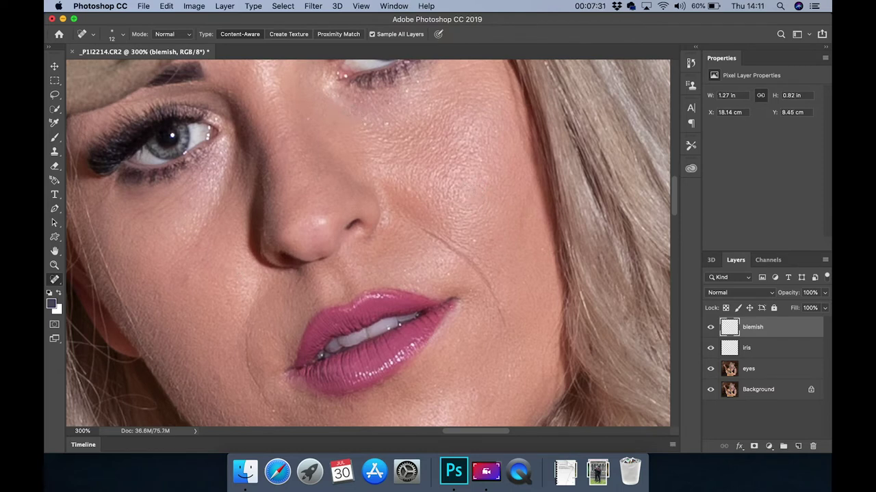
{"action": "left_click", "coordinate": [377, 123]}
- Heal the remaining spots on the chin and below the corner of the mouth with the Spot Healing Brush
{"action": "scroll", "coordinate": [361, 119], "scroll_direction": "down", "scroll_amount": 1}
{"action": "scroll", "coordinate": [368, 242], "scroll_direction": "down", "scroll_amount": 5}
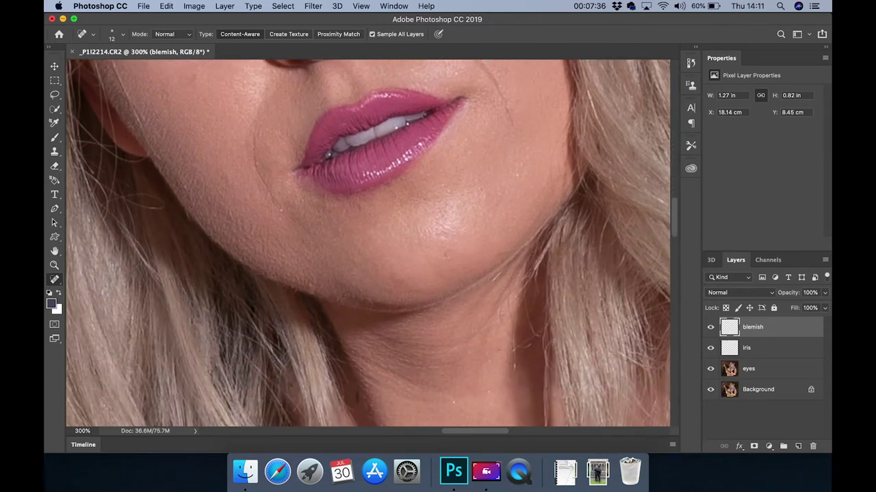
{"action": "left_click", "coordinate": [447, 255]}
{"action": "left_click_drag", "start_coordinate": [288, 214], "coordinate": [275, 212]}
{"action": "scroll", "coordinate": [280, 212], "scroll_direction": "up", "scroll_amount": 1}
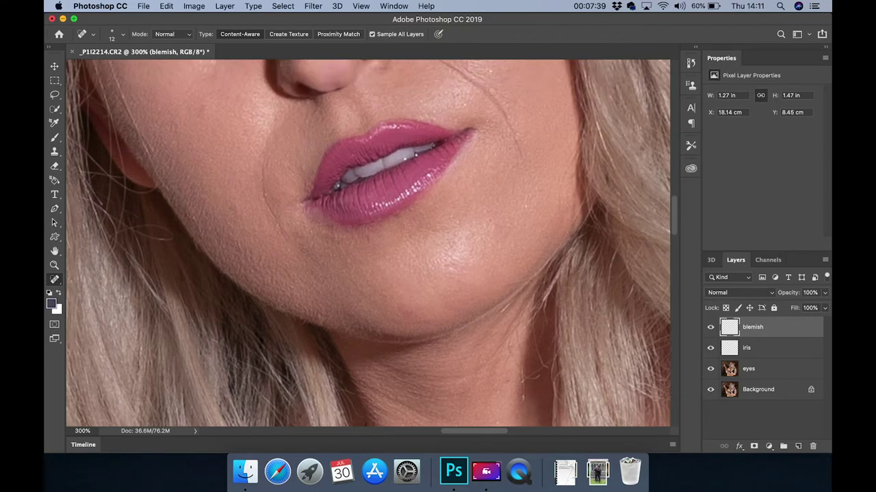
{"action": "scroll", "coordinate": [368, 243], "scroll_direction": "up", "scroll_amount": 6}
{"action": "left_click_drag", "start_coordinate": [368, 208], "coordinate": [397, 215]}
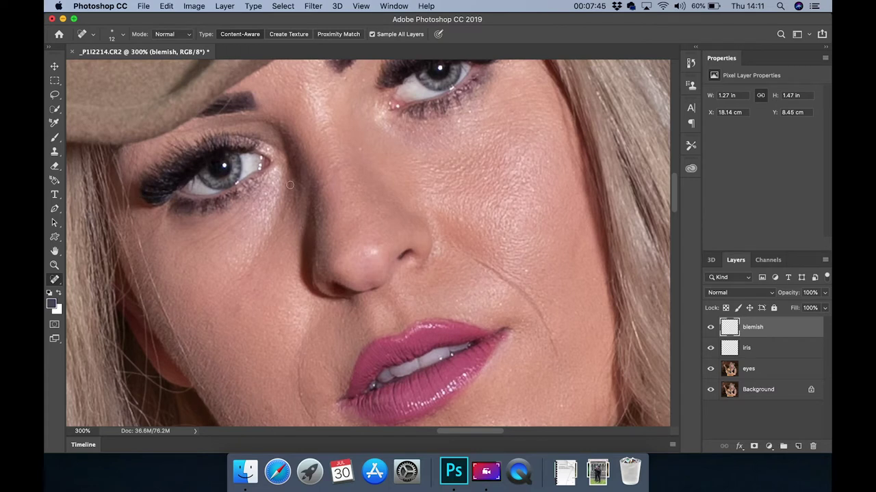
- Add a new empty layer above the blemish layer and name it "blemish2"
{"action": "left_click", "coordinate": [55, 251]}
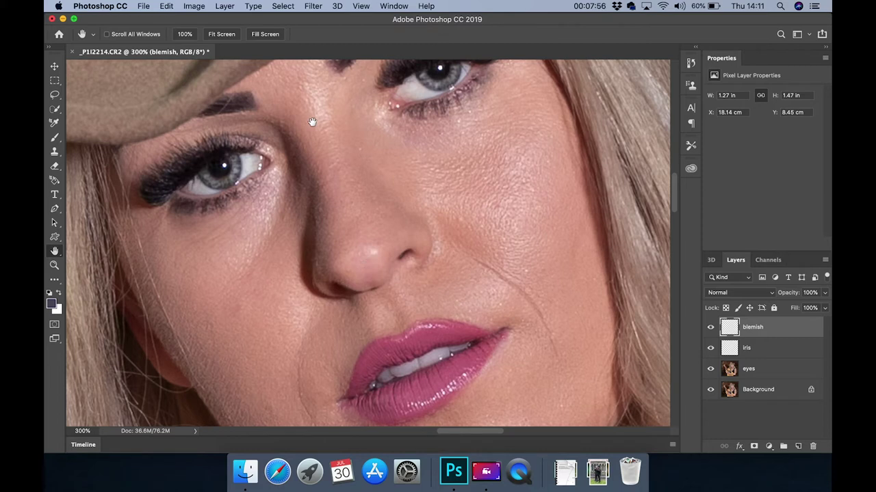
{"action": "left_click", "coordinate": [797, 446]}
{"action": "double_click", "coordinate": [752, 327]}
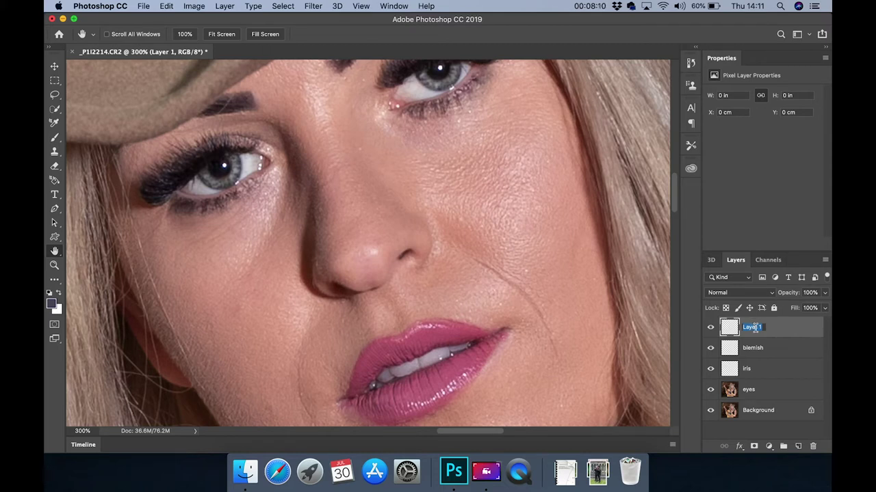
{"action": "type", "text": "blemish2"}
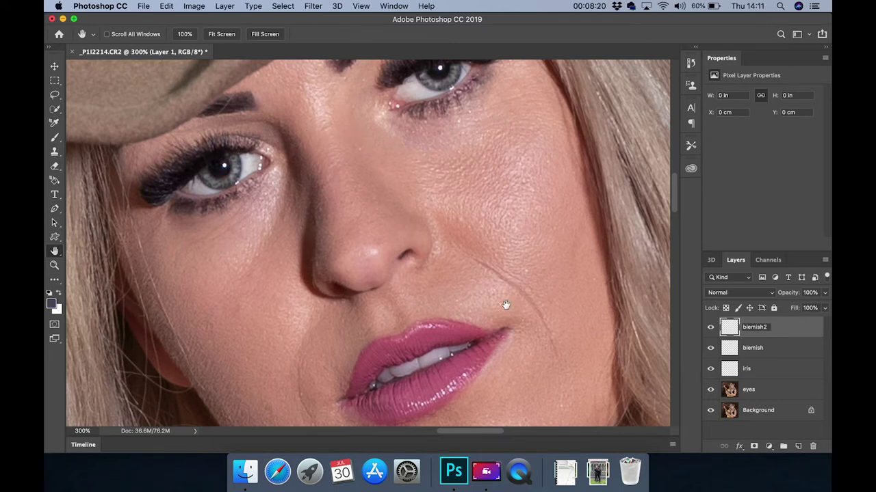
- Set up the Healing Brush with a size of 18 px, spacing of 1% and an angle of -57°
{"action": "left_click", "coordinate": [55, 280]}
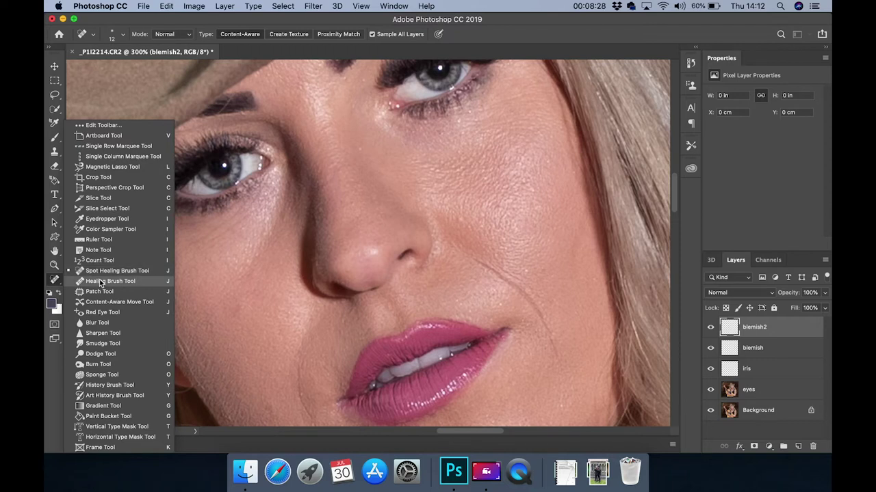
{"action": "left_click", "coordinate": [101, 280]}
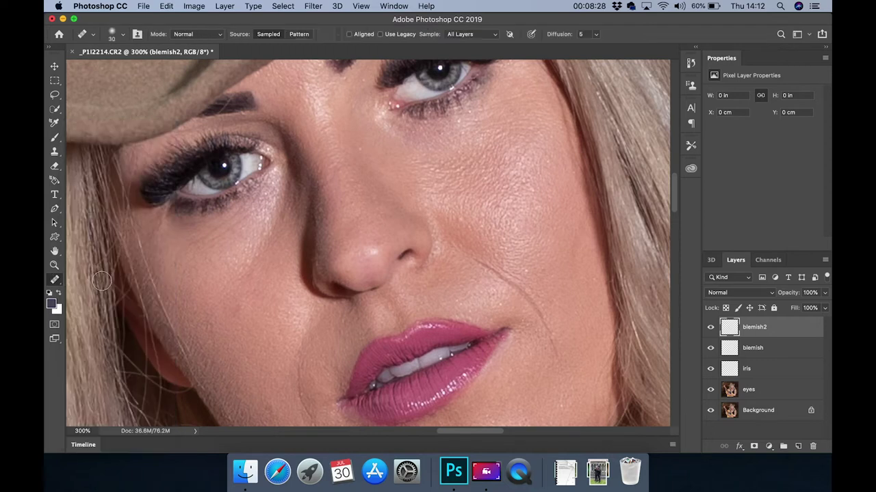
{"action": "left_click", "coordinate": [126, 33]}
{"action": "left_click_drag", "start_coordinate": [76, 65], "coordinate": [71, 64]}
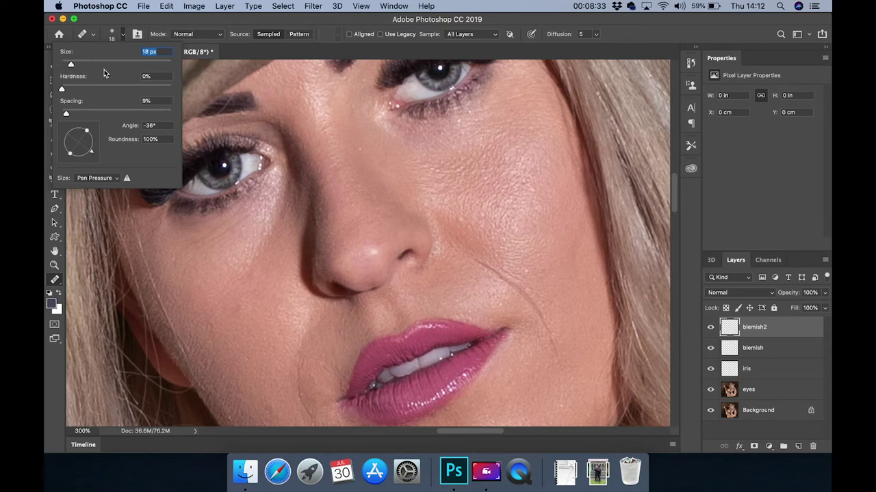
{"action": "left_click_drag", "start_coordinate": [67, 115], "coordinate": [61, 115]}
{"action": "left_click_drag", "start_coordinate": [90, 159], "coordinate": [88, 159]}
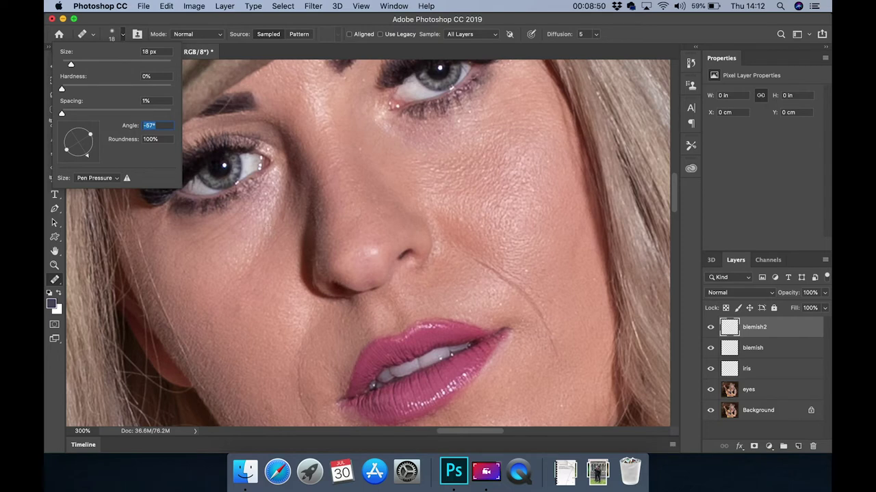
{"action": "key", "text": "Return"}
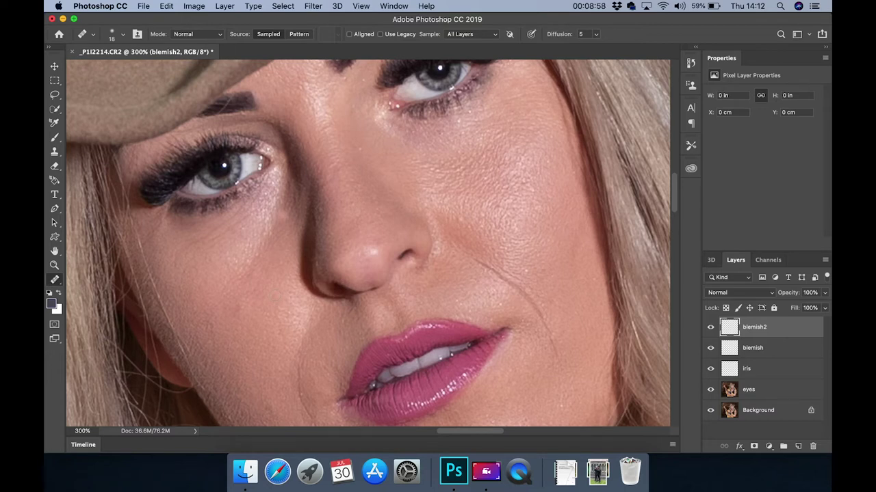
- Smooth the shiny skin and lines beneath the eye on the shaded side of the face with the Healing Brush
{"action": "mouse_move", "coordinate": [279, 202]}
{"action": "left_mouse_down"}
{"action": "mouse_move", "coordinate": [261, 248]}
{"action": "mouse_move", "coordinate": [242, 262]}
{"action": "mouse_move", "coordinate": [283, 199]}
{"action": "mouse_move", "coordinate": [246, 283]}
{"action": "left_mouse_up"}
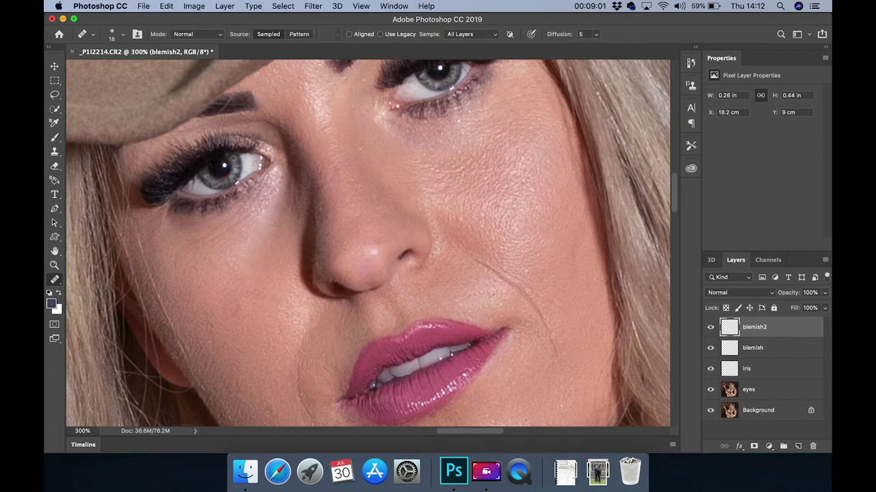
{"action": "left_click_drag", "start_coordinate": [282, 171], "coordinate": [220, 234]}
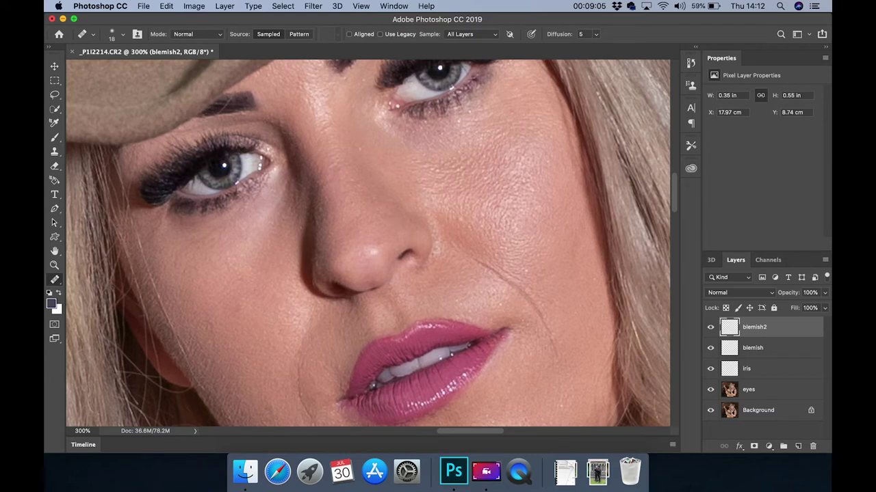
{"action": "left_click", "coordinate": [266, 319]}
{"action": "mouse_move", "coordinate": [255, 205]}
{"action": "left_mouse_down"}
{"action": "mouse_move", "coordinate": [210, 230]}
{"action": "mouse_move", "coordinate": [229, 232]}
{"action": "mouse_move", "coordinate": [285, 192]}
{"action": "mouse_move", "coordinate": [246, 250]}
{"action": "mouse_move", "coordinate": [282, 211]}
{"action": "mouse_move", "coordinate": [251, 231]}
{"action": "mouse_move", "coordinate": [259, 236]}
{"action": "left_mouse_up"}
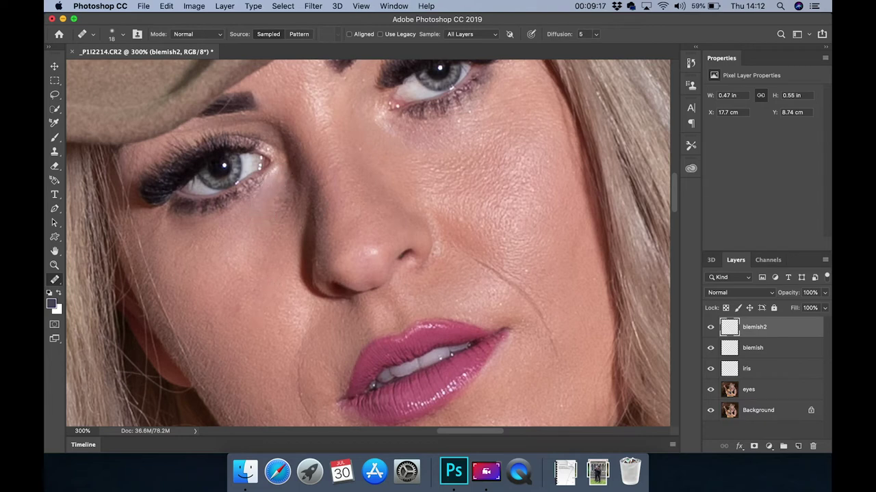
{"action": "left_click_drag", "start_coordinate": [283, 231], "coordinate": [293, 186]}
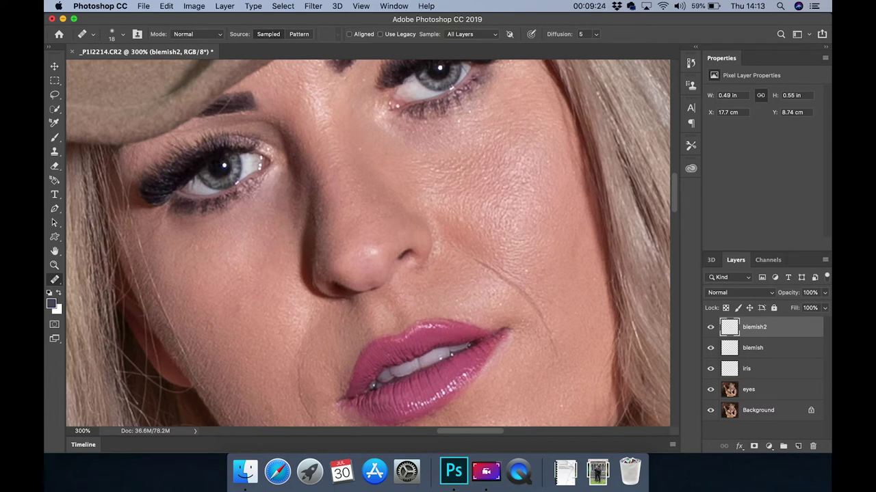
- Try healing the shadow between the inner eye corner and the nose, and undo those Healing Brush strokes
{"action": "mouse_move", "coordinate": [294, 169]}
{"action": "left_mouse_down"}
{"action": "mouse_move", "coordinate": [291, 224]}
{"action": "mouse_move", "coordinate": [298, 171]}
{"action": "mouse_move", "coordinate": [298, 197]}
{"action": "mouse_move", "coordinate": [288, 225]}
{"action": "mouse_move", "coordinate": [290, 151]}
{"action": "mouse_move", "coordinate": [301, 193]}
{"action": "left_mouse_up"}
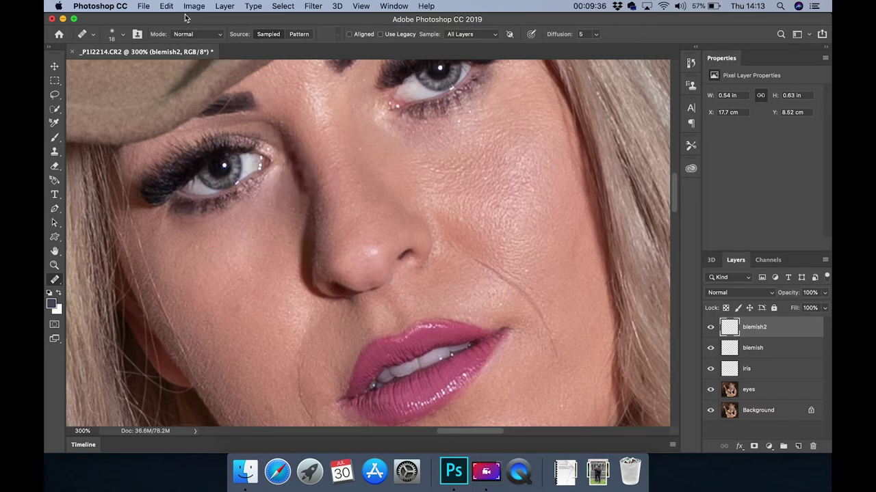
{"action": "left_click", "coordinate": [167, 7]}
{"action": "left_click", "coordinate": [169, 15]}
{"action": "left_click", "coordinate": [167, 7]}
{"action": "left_click", "coordinate": [171, 17]}
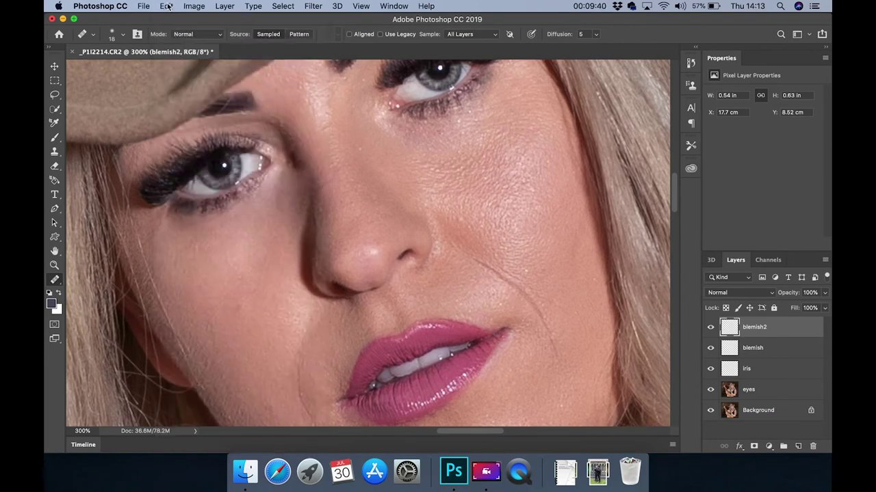
{"action": "left_click", "coordinate": [167, 7]}
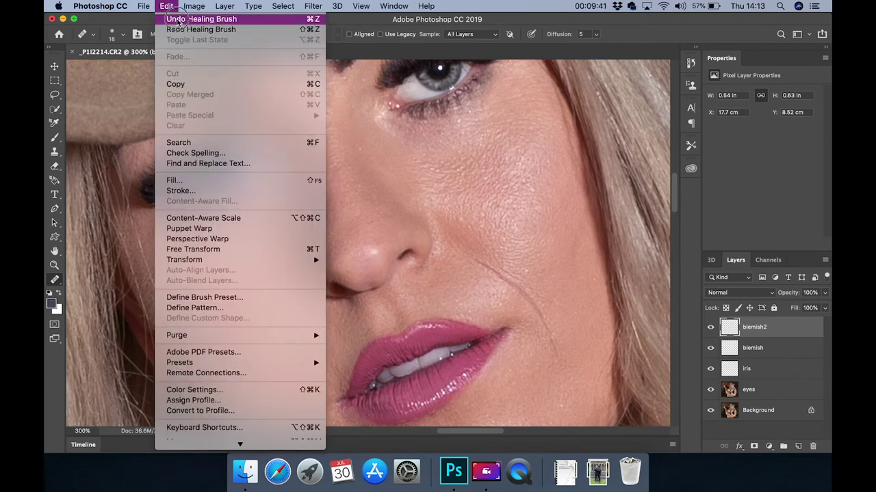
{"action": "left_click", "coordinate": [177, 20]}
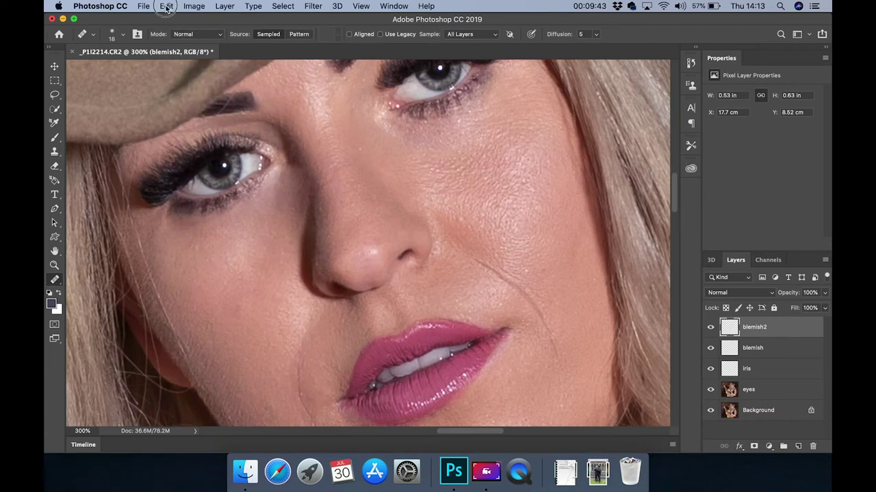
{"action": "left_click", "coordinate": [167, 6]}
{"action": "left_click", "coordinate": [180, 19]}
{"action": "left_click", "coordinate": [166, 7]}
{"action": "left_click", "coordinate": [176, 20]}
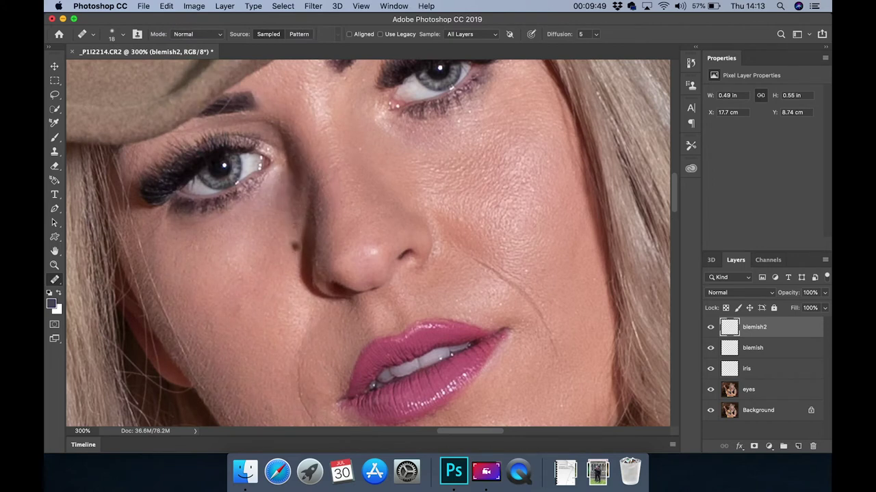
- Heal the skin directly beneath the eye on the lit side of the face, sampling clean skin from the cheeks
{"action": "left_click", "coordinate": [476, 174]}
{"action": "left_click_drag", "start_coordinate": [392, 130], "coordinate": [439, 127]}
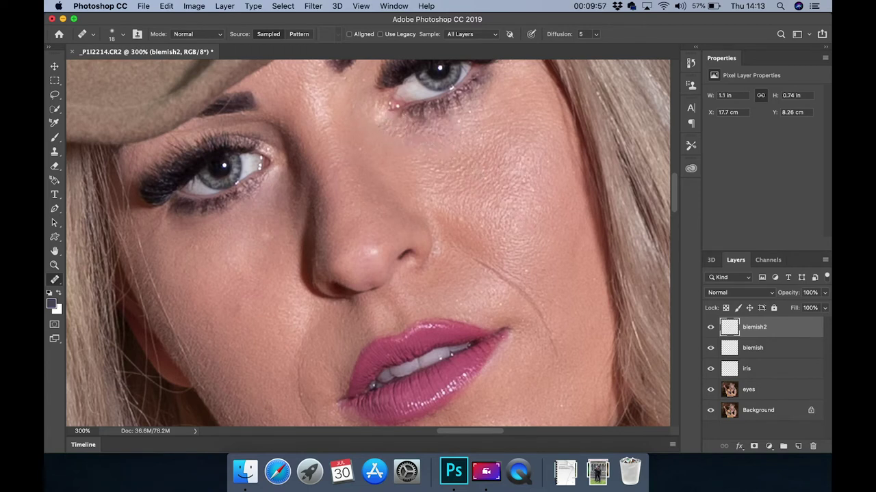
{"action": "left_click", "coordinate": [197, 273], "text": "alt"}
{"action": "left_click", "coordinate": [384, 128]}
{"action": "mouse_move", "coordinate": [384, 128]}
{"action": "left_mouse_down"}
{"action": "mouse_move", "coordinate": [448, 122]}
{"action": "mouse_move", "coordinate": [442, 137]}
{"action": "mouse_move", "coordinate": [455, 143]}
{"action": "left_mouse_up"}
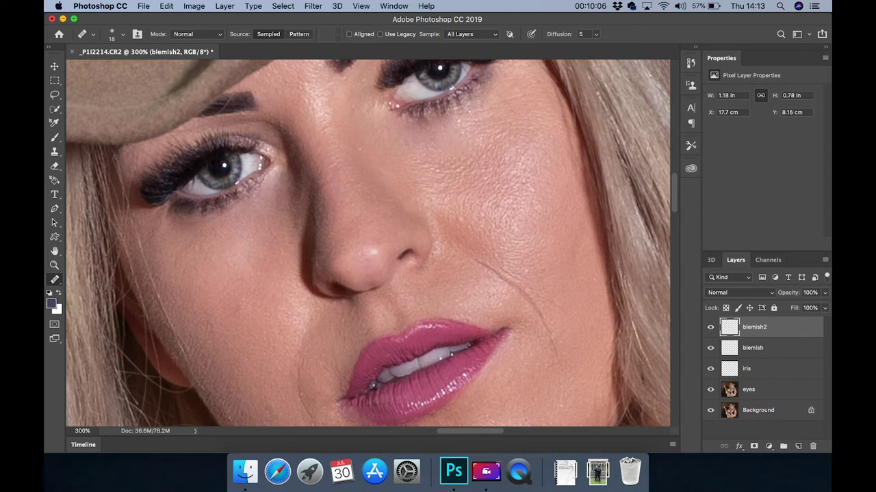
- Try healing the area from the outer eye corner across the upper cheek, and undo the stroke
{"action": "mouse_move", "coordinate": [523, 90]}
{"action": "left_mouse_down"}
{"action": "mouse_move", "coordinate": [461, 117]}
{"action": "mouse_move", "coordinate": [524, 111]}
{"action": "mouse_move", "coordinate": [475, 137]}
{"action": "mouse_move", "coordinate": [488, 143]}
{"action": "mouse_move", "coordinate": [420, 166]}
{"action": "mouse_move", "coordinate": [429, 173]}
{"action": "left_mouse_up"}
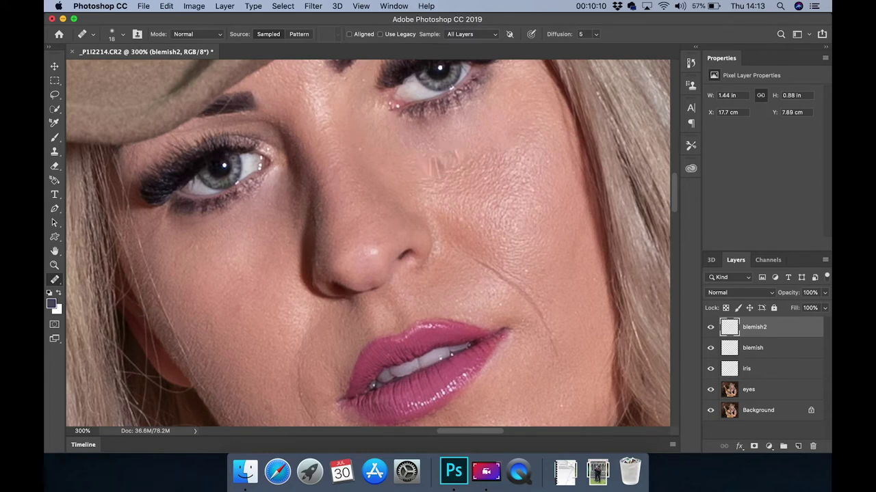
{"action": "left_click", "coordinate": [167, 6]}
{"action": "left_click", "coordinate": [175, 17]}
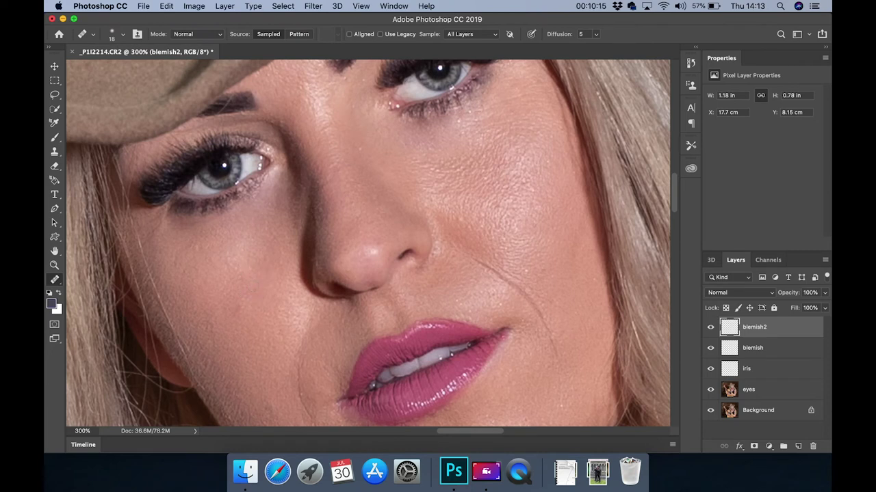
- Heal the skin under the outer part of the eye and the smile lines on both sides of the mouth
{"action": "mouse_move", "coordinate": [506, 102]}
{"action": "left_mouse_down"}
{"action": "mouse_move", "coordinate": [455, 121]}
{"action": "mouse_move", "coordinate": [497, 124]}
{"action": "mouse_move", "coordinate": [456, 139]}
{"action": "left_mouse_up"}
{"action": "scroll", "coordinate": [456, 139], "scroll_direction": "down", "scroll_amount": 5}
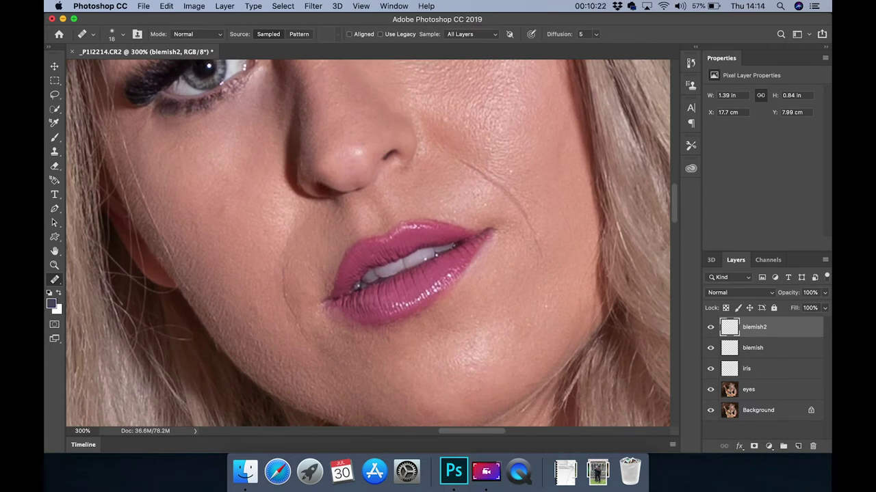
{"action": "mouse_move", "coordinate": [479, 156]}
{"action": "left_mouse_down"}
{"action": "mouse_move", "coordinate": [519, 203]}
{"action": "mouse_move", "coordinate": [540, 250]}
{"action": "left_mouse_up"}
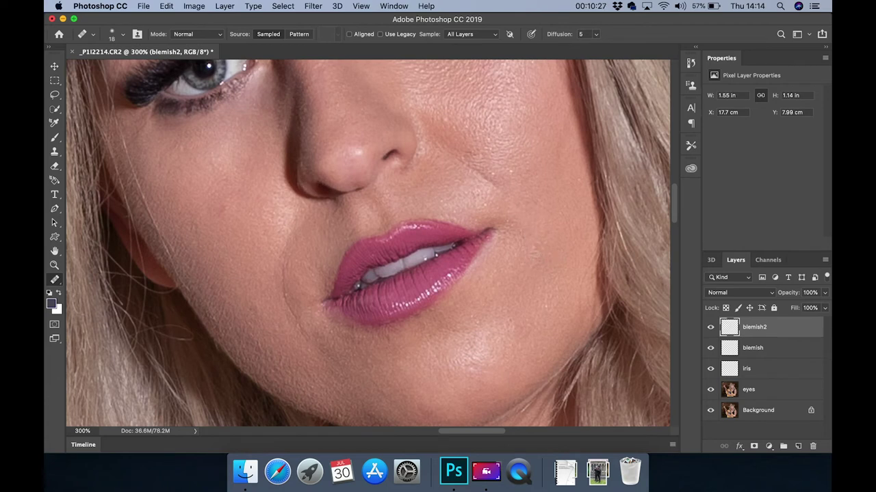
{"action": "left_click", "coordinate": [526, 280]}
{"action": "left_click", "coordinate": [537, 223]}
{"action": "left_click", "coordinate": [193, 236]}
{"action": "mouse_move", "coordinate": [287, 229]}
{"action": "left_mouse_down"}
{"action": "mouse_move", "coordinate": [280, 284]}
{"action": "mouse_move", "coordinate": [291, 320]}
{"action": "mouse_move", "coordinate": [272, 335]}
{"action": "left_mouse_up"}
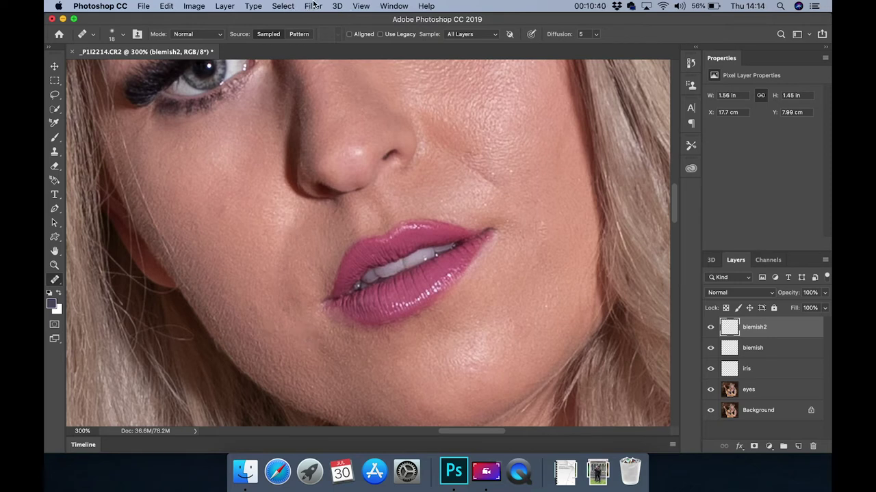
- Compare the whole portrait with the blemish2 layer hidden and shown, and select the eyes layer
{"action": "left_click", "coordinate": [361, 6]}
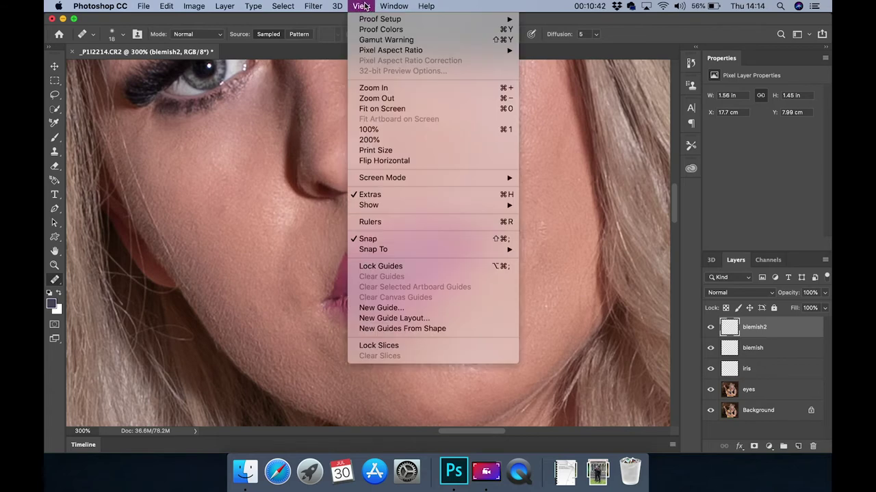
{"action": "left_click", "coordinate": [368, 109]}
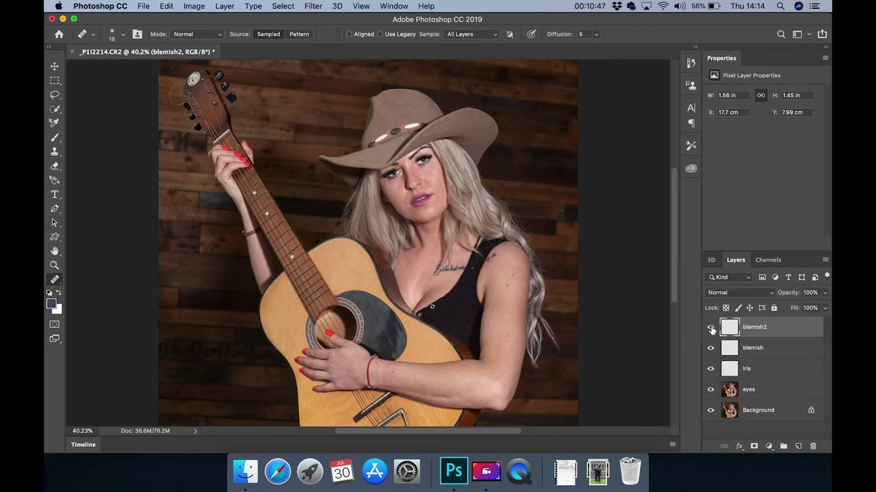
{"action": "left_click", "coordinate": [711, 328]}
{"action": "left_click", "coordinate": [712, 328]}
{"action": "left_click", "coordinate": [731, 391]}
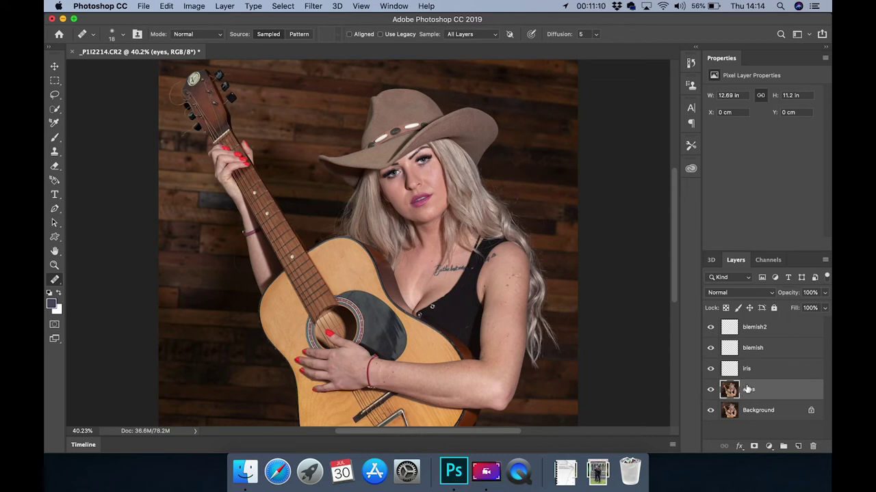
- Apply a Camera Raw filter to the eyes layer with exposure +0.30, contrast +5, highlights -22, shadows +20, whites +10, blacks -12 and clarity +15
{"action": "left_click", "coordinate": [313, 6]}
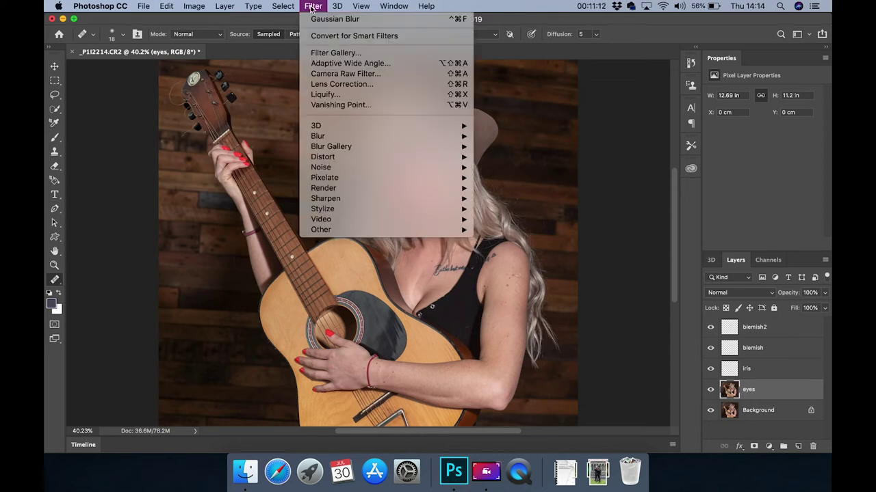
{"action": "left_click", "coordinate": [325, 73]}
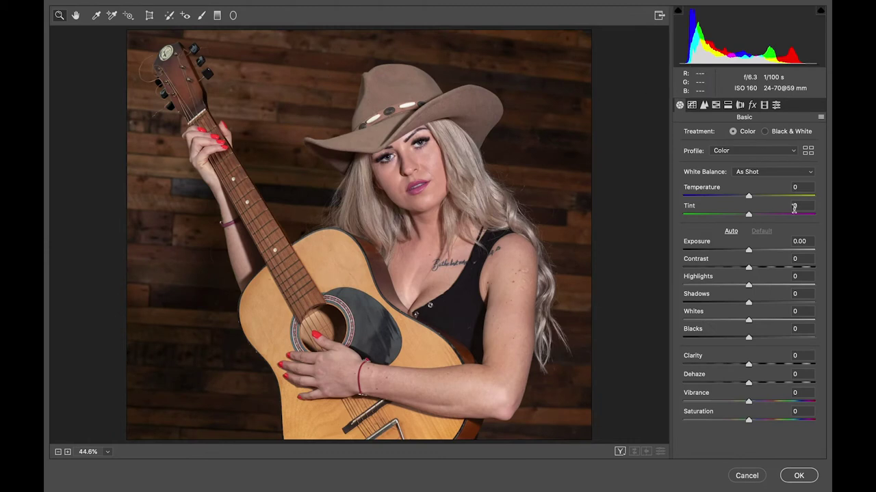
{"action": "left_click_drag", "start_coordinate": [749, 253], "coordinate": [761, 305]}
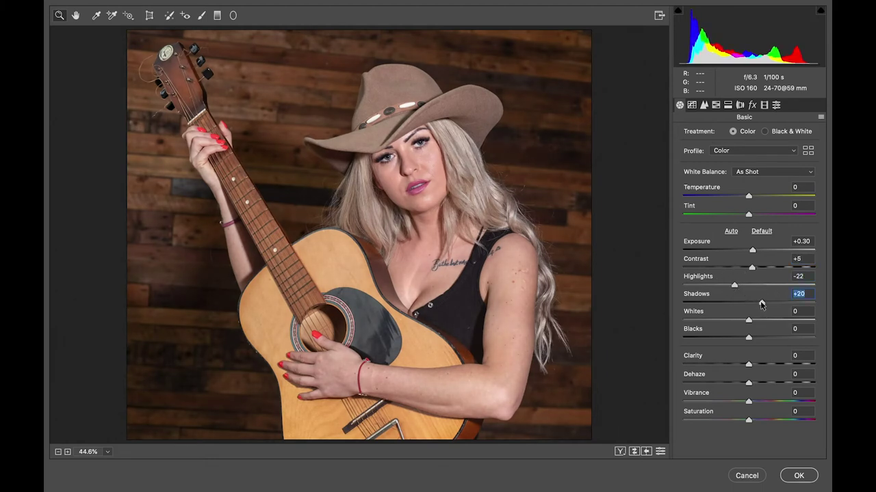
{"action": "left_click_drag", "start_coordinate": [751, 320], "coordinate": [754, 323]}
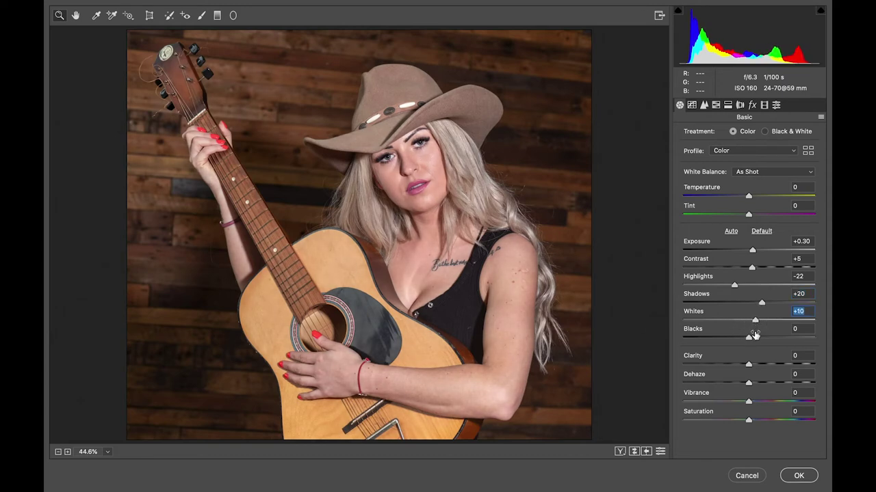
{"action": "left_click_drag", "start_coordinate": [749, 338], "coordinate": [739, 340]}
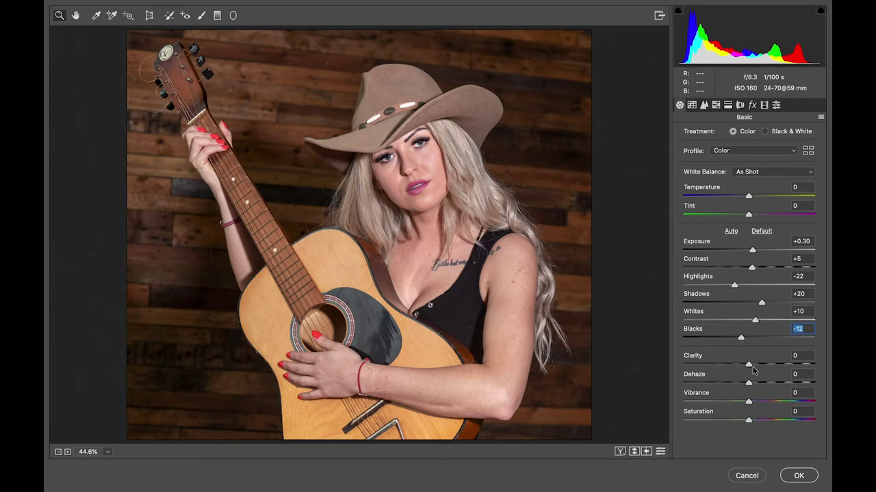
{"action": "left_click_drag", "start_coordinate": [749, 368], "coordinate": [758, 367]}
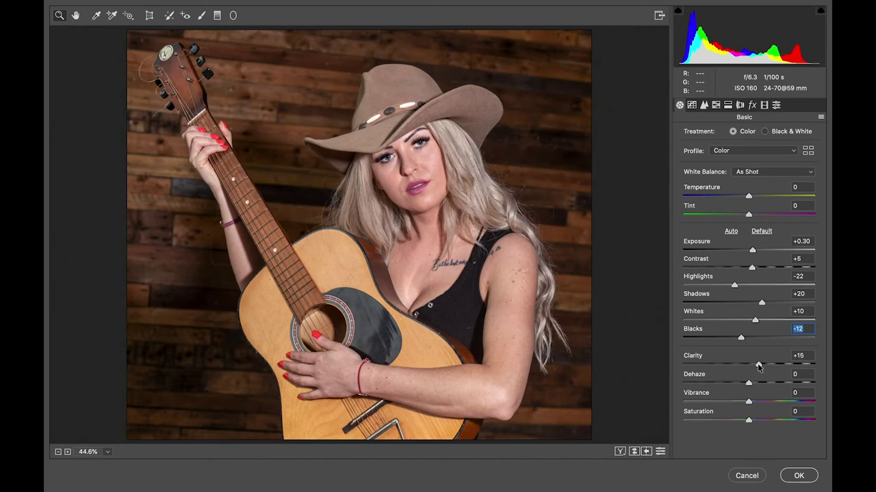
{"action": "left_click", "coordinate": [796, 479]}
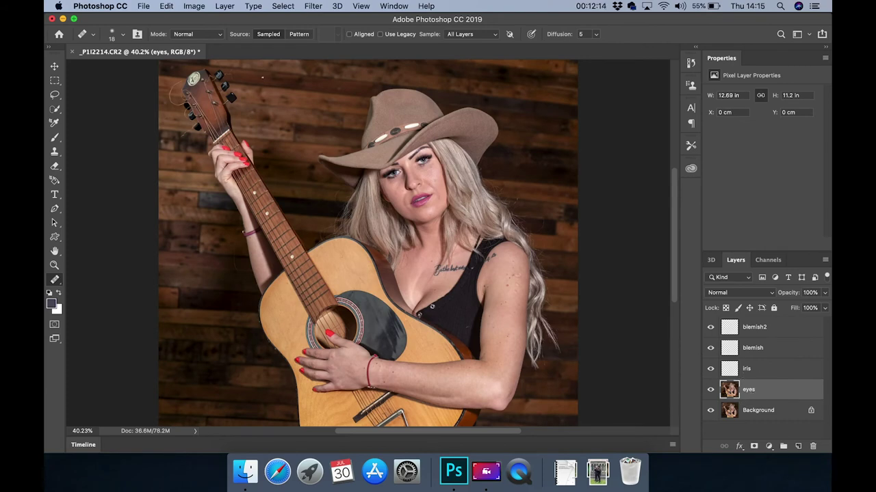
- Duplicate the eyes layer as eyes copy
{"action": "left_click", "coordinate": [224, 6]}
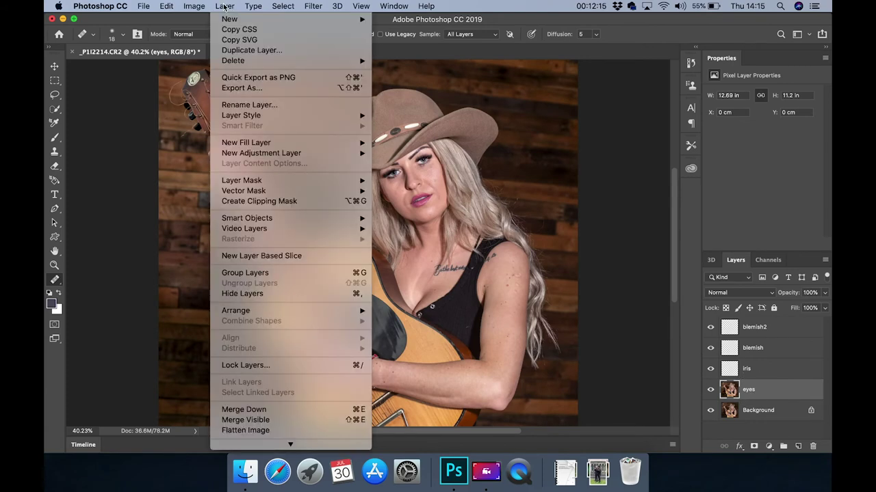
{"action": "left_click", "coordinate": [248, 51]}
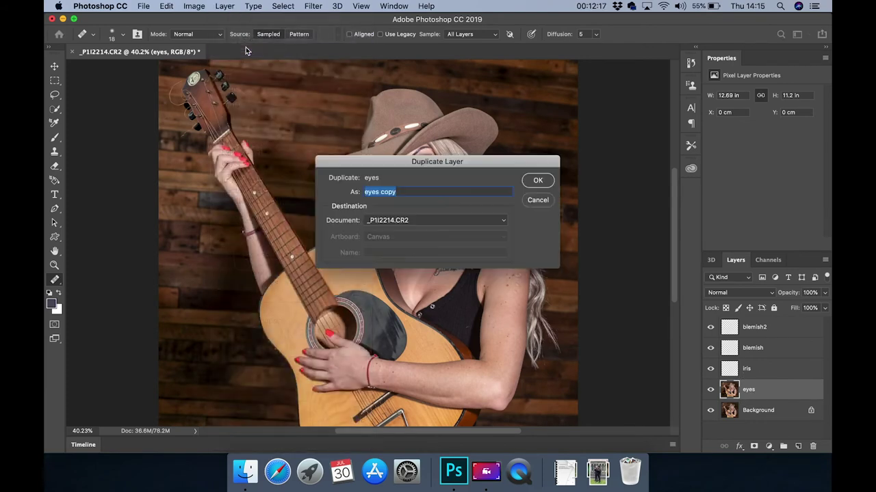
{"action": "left_click", "coordinate": [537, 180]}
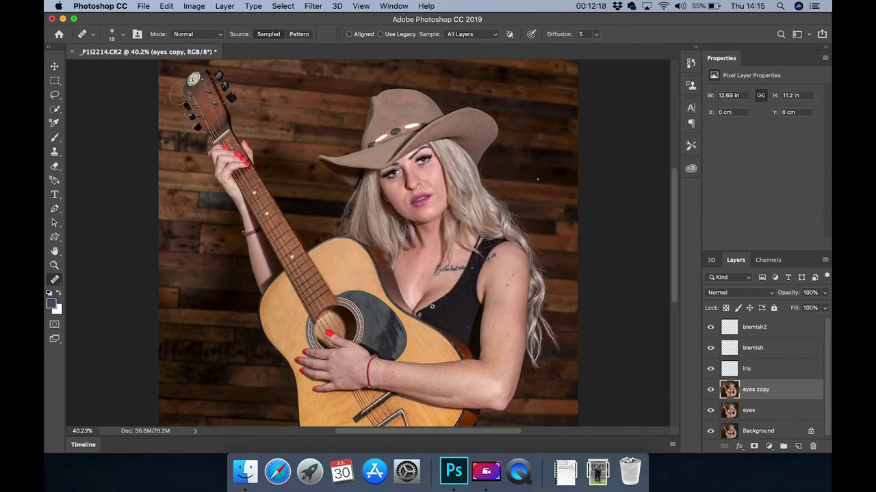
- Soften the eyes copy layer with a Camera Raw filter, setting clarity to -29 and raising the exposure slightly
{"action": "left_click", "coordinate": [312, 7]}
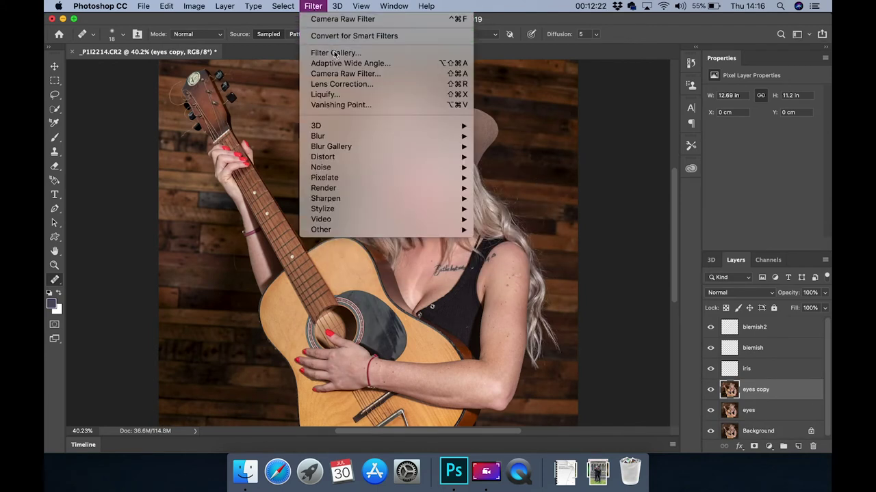
{"action": "left_click", "coordinate": [342, 73]}
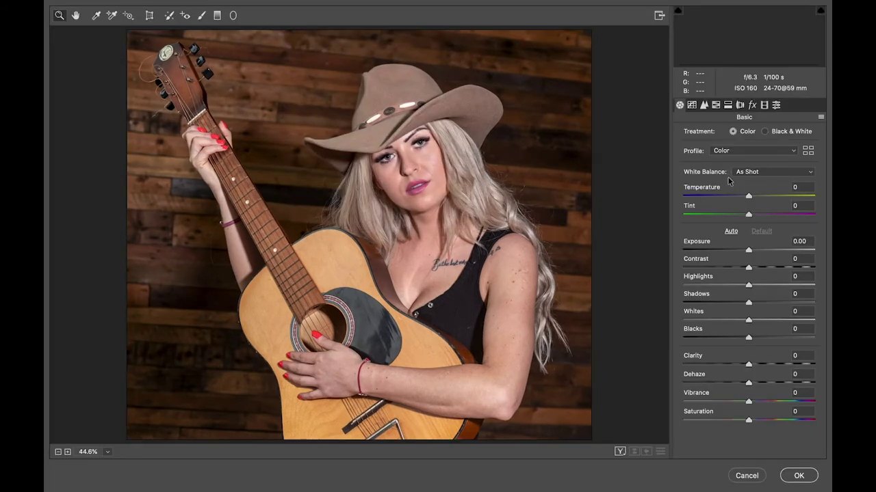
{"action": "left_click", "coordinate": [749, 365]}
{"action": "left_click_drag", "start_coordinate": [749, 367], "coordinate": [729, 369]}
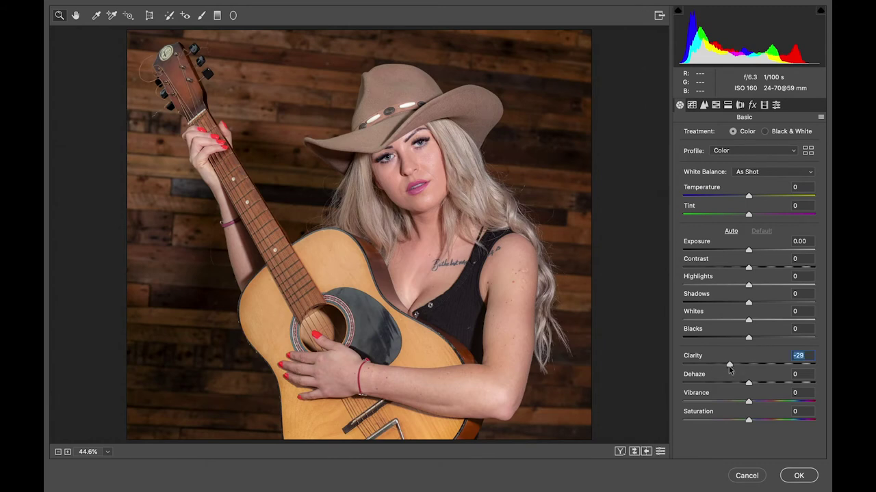
{"action": "left_click_drag", "start_coordinate": [750, 251], "coordinate": [753, 253]}
{"action": "left_click", "coordinate": [793, 477]}
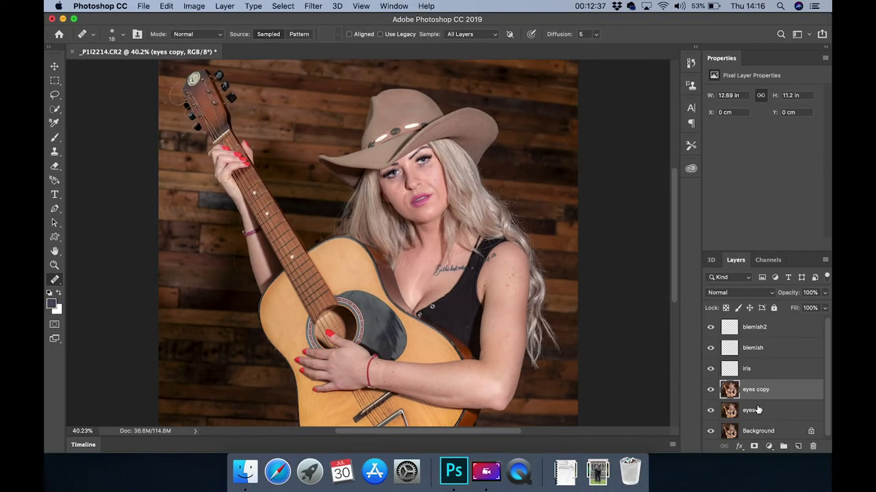
- Move the iris, blemish and blemish2 layers beneath eyes copy, keeping them above the eyes layer
{"action": "left_click", "coordinate": [757, 370]}
{"action": "left_click_drag", "start_coordinate": [758, 369], "coordinate": [753, 402]}
{"action": "left_click_drag", "start_coordinate": [748, 357], "coordinate": [745, 399]}
{"action": "left_click_drag", "start_coordinate": [756, 328], "coordinate": [763, 392]}
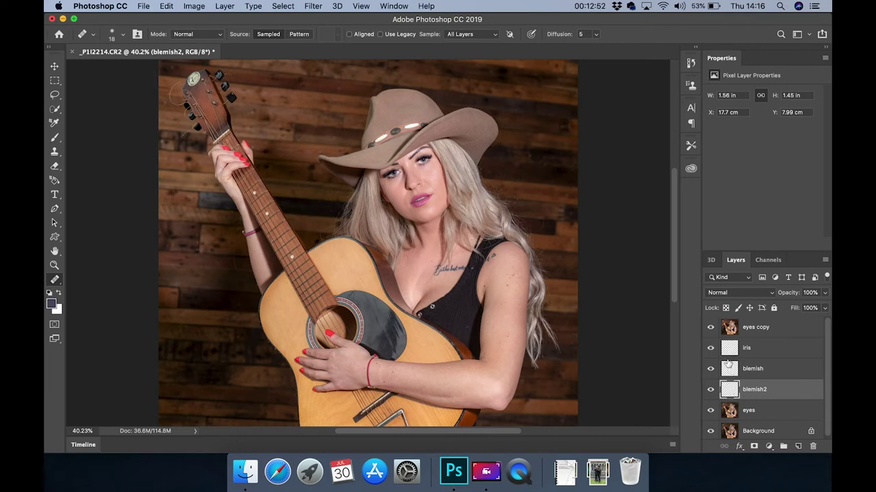
- Add a layer mask to the eyes copy layer and ready the Brush tool with black (000000) as foreground colour
{"action": "left_click", "coordinate": [734, 329]}
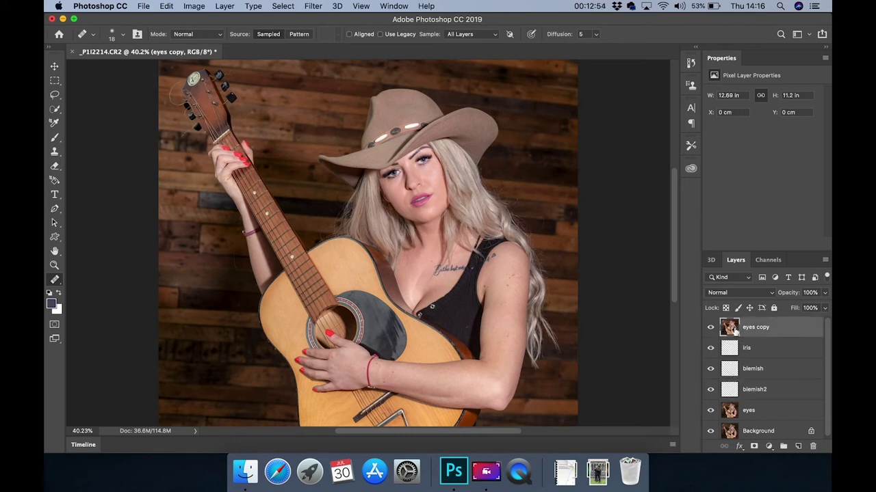
{"action": "left_click", "coordinate": [754, 447]}
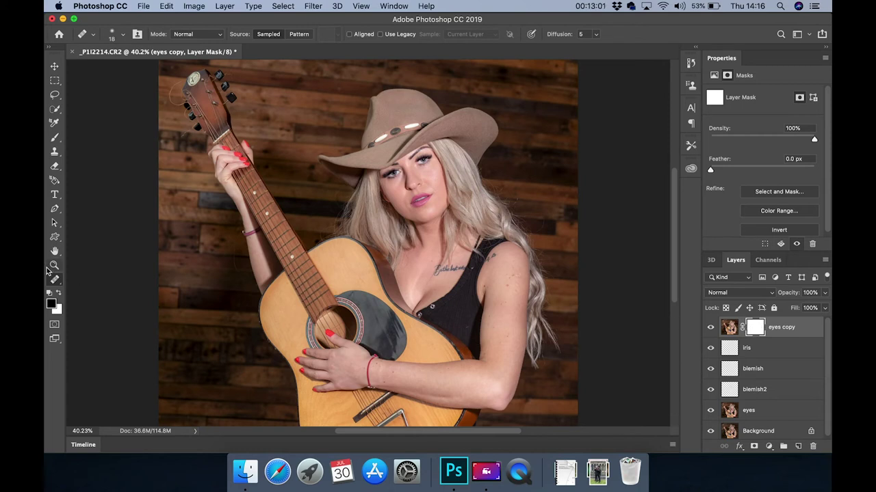
{"action": "left_click", "coordinate": [55, 138]}
{"action": "left_click", "coordinate": [52, 306]}
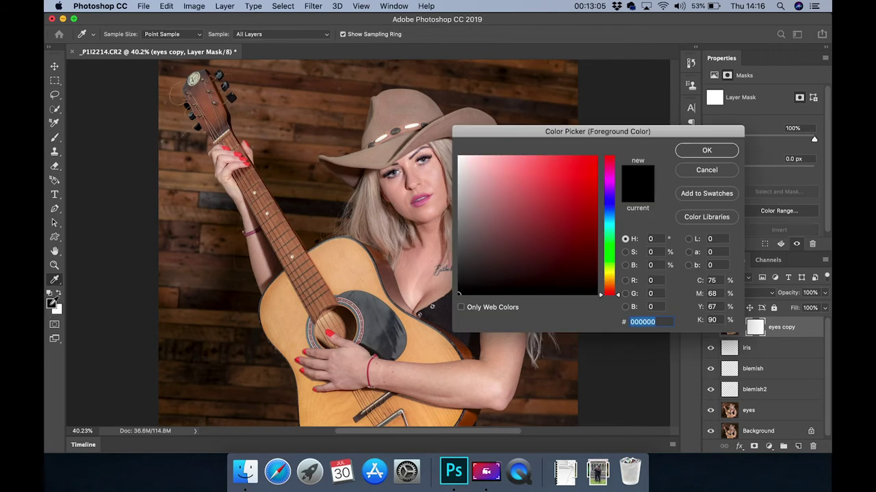
{"action": "left_click", "coordinate": [706, 150]}
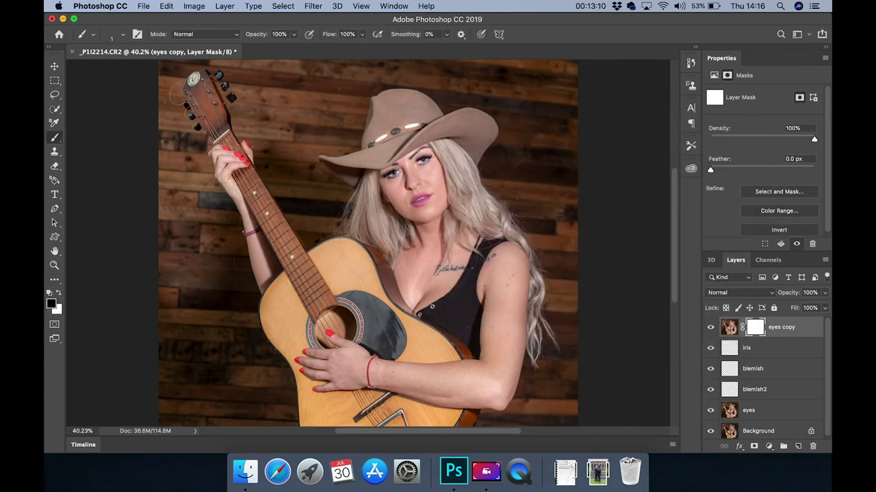
{"action": "left_click", "coordinate": [487, 475]}
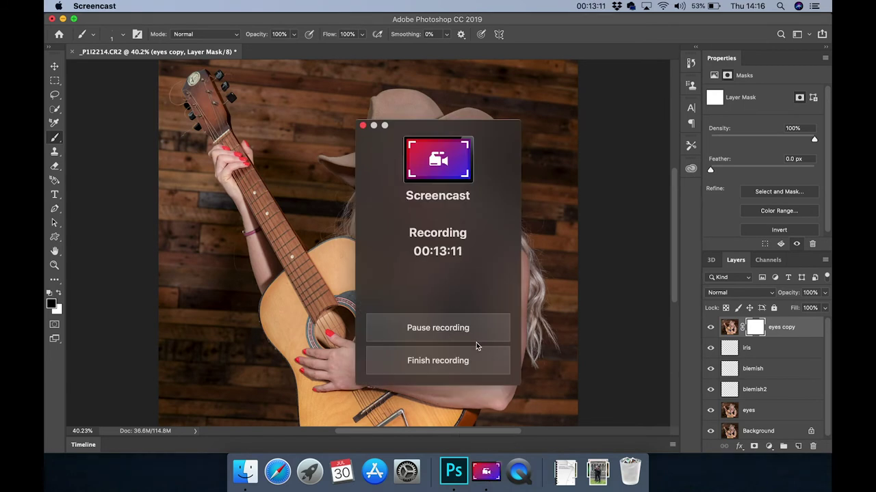
{"action": "left_click", "coordinate": [462, 331]}
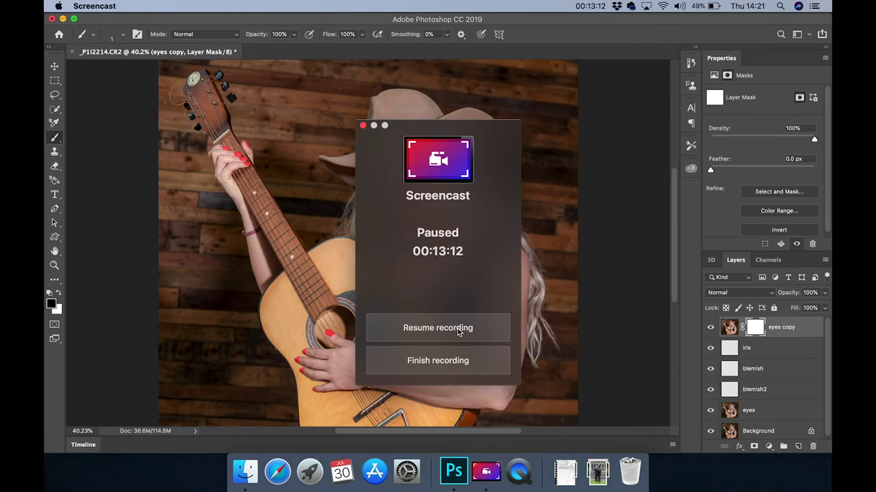
{"action": "left_click", "coordinate": [458, 331]}
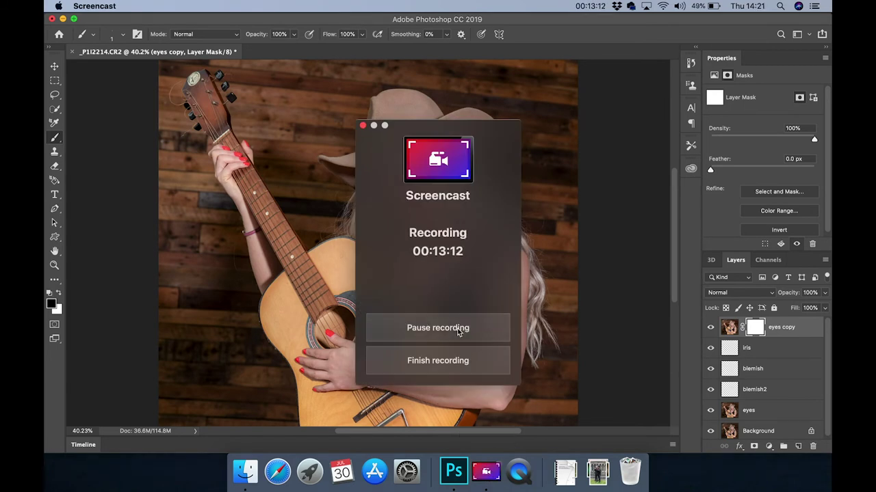
{"action": "left_click", "coordinate": [116, 212]}
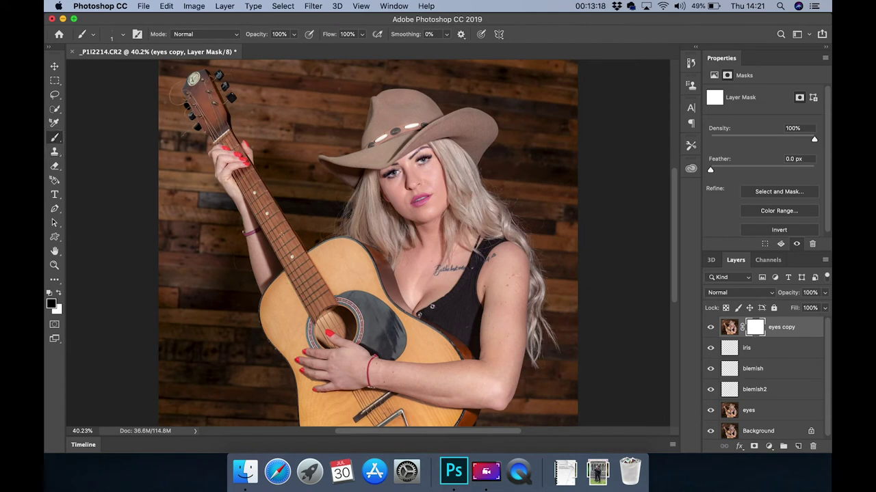
- Set the mask brush to a soft round of 36 px with 0% hardness
{"action": "left_click", "coordinate": [123, 35]}
{"action": "left_click_drag", "start_coordinate": [114, 70], "coordinate": [117, 70]}
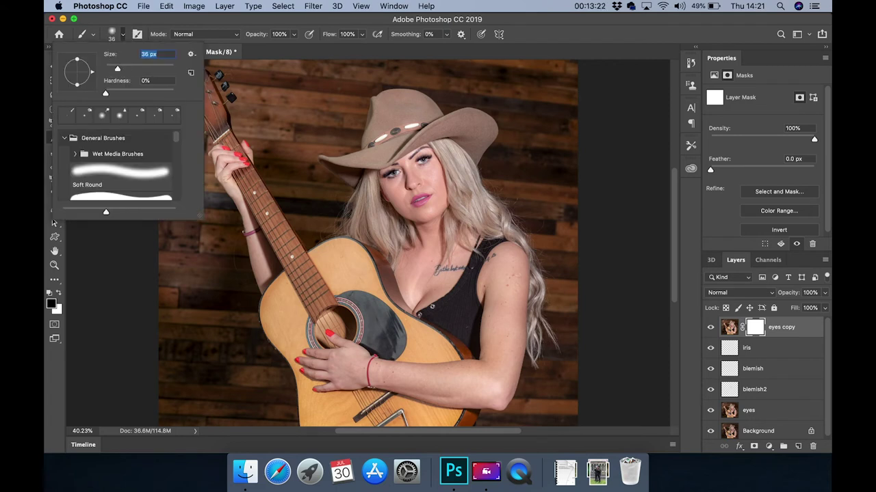
{"action": "key", "text": "Return"}
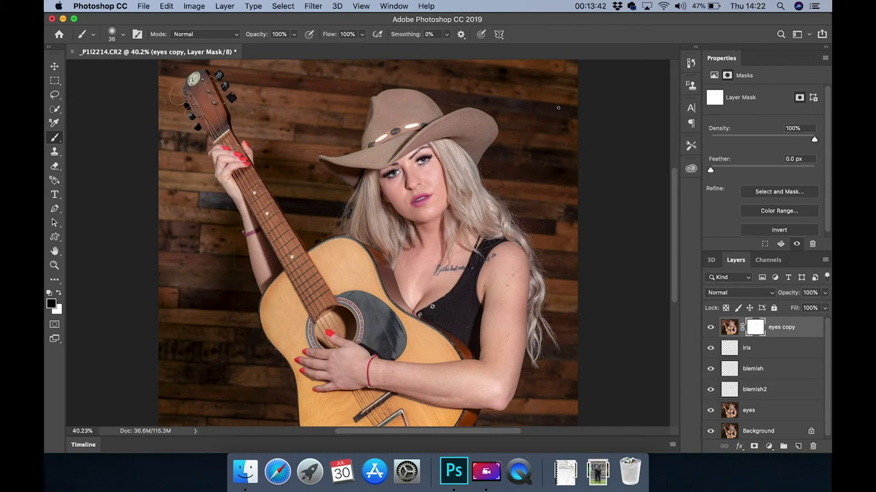
{"action": "left_click", "coordinate": [58, 296]}
{"action": "left_click", "coordinate": [294, 33]}
{"action": "left_click_drag", "start_coordinate": [296, 47], "coordinate": [268, 50]}
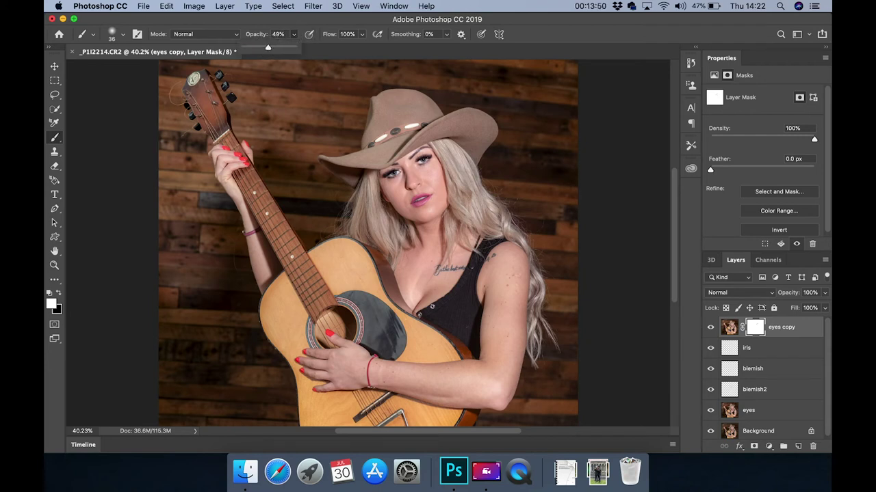
{"action": "key", "text": "Return"}
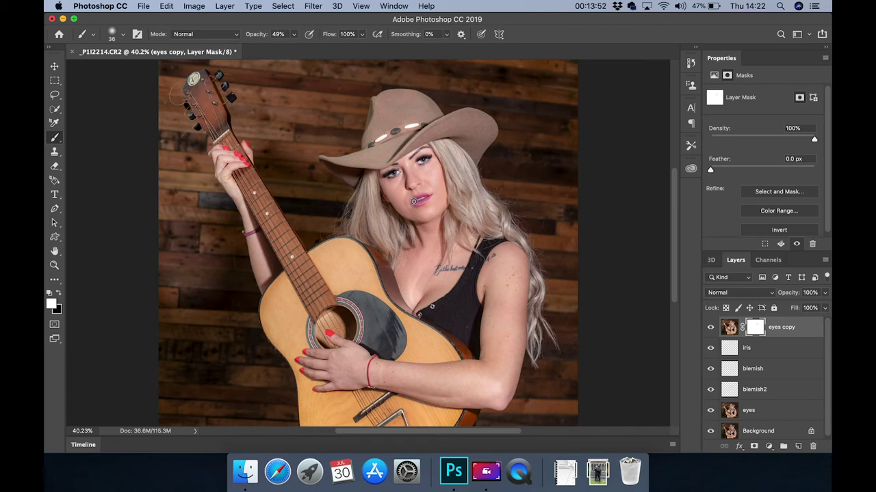
{"action": "left_click", "coordinate": [295, 33]}
{"action": "left_click", "coordinate": [321, 47]}
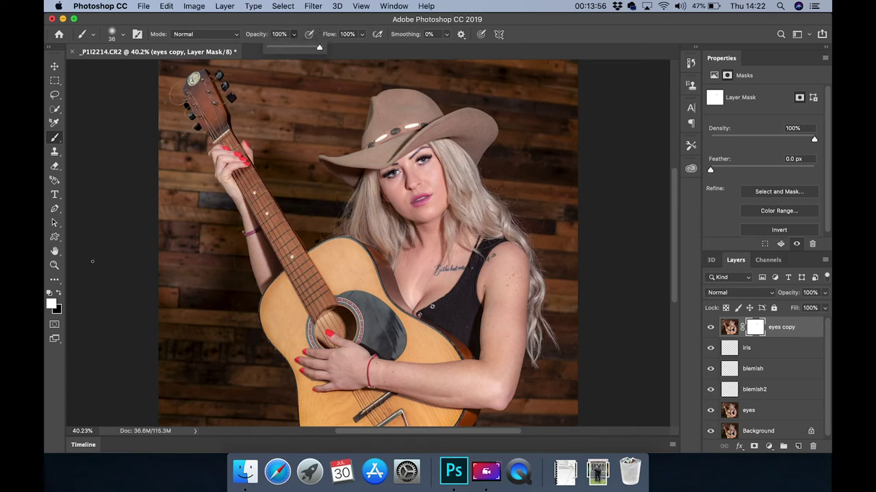
{"action": "left_click", "coordinate": [59, 296]}
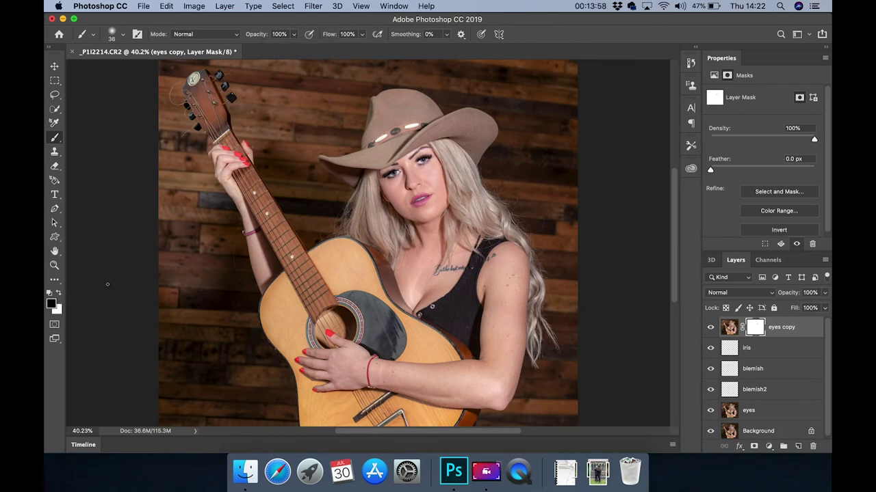
- Enlarge the brush to 99 px and paint black over the hair and hat on the eyes copy mask
{"action": "left_click", "coordinate": [124, 34]}
{"action": "left_click_drag", "start_coordinate": [132, 67], "coordinate": [140, 69]}
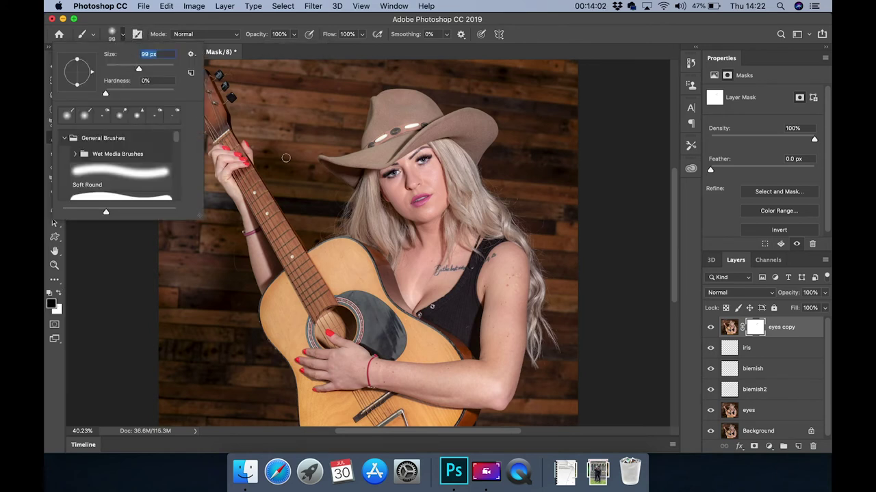
{"action": "key", "text": "Return"}
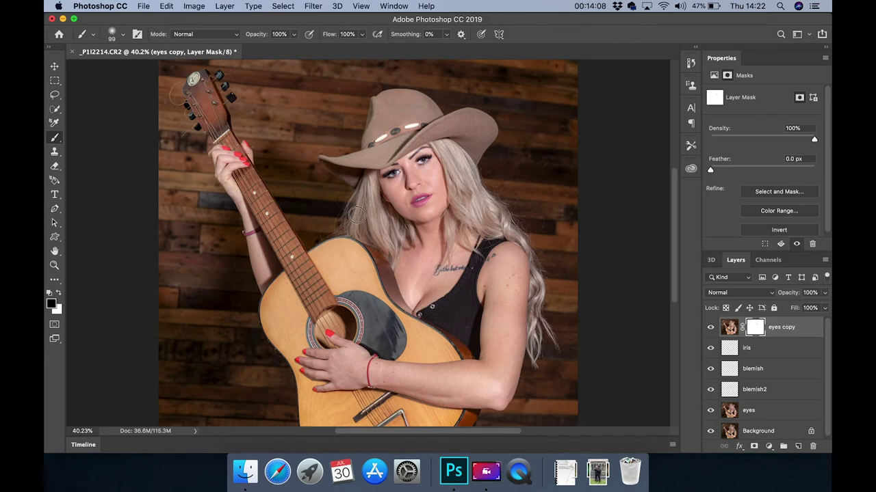
{"action": "mouse_move", "coordinate": [452, 209]}
{"action": "left_mouse_down"}
{"action": "mouse_move", "coordinate": [468, 207]}
{"action": "mouse_move", "coordinate": [455, 159]}
{"action": "left_mouse_up"}
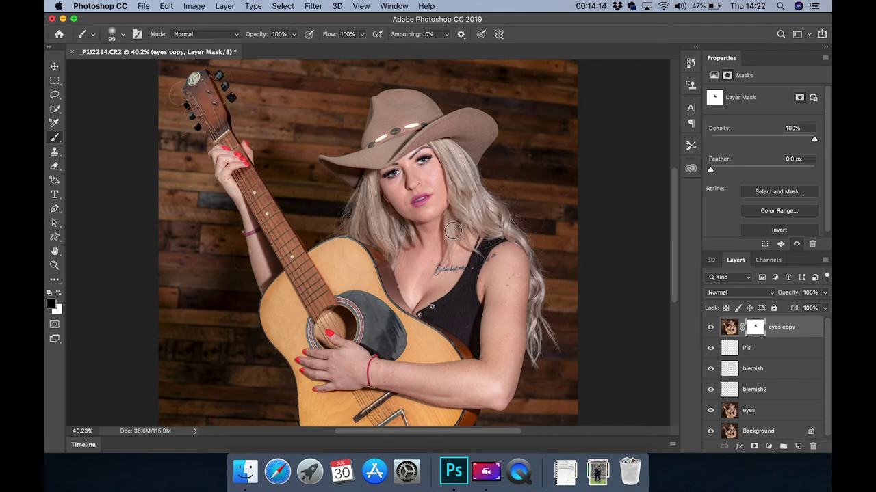
{"action": "mouse_move", "coordinate": [492, 218]}
{"action": "left_mouse_down"}
{"action": "mouse_move", "coordinate": [506, 223]}
{"action": "mouse_move", "coordinate": [465, 167]}
{"action": "left_mouse_up"}
{"action": "left_click_drag", "start_coordinate": [538, 284], "coordinate": [534, 352]}
{"action": "left_click", "coordinate": [373, 143]}
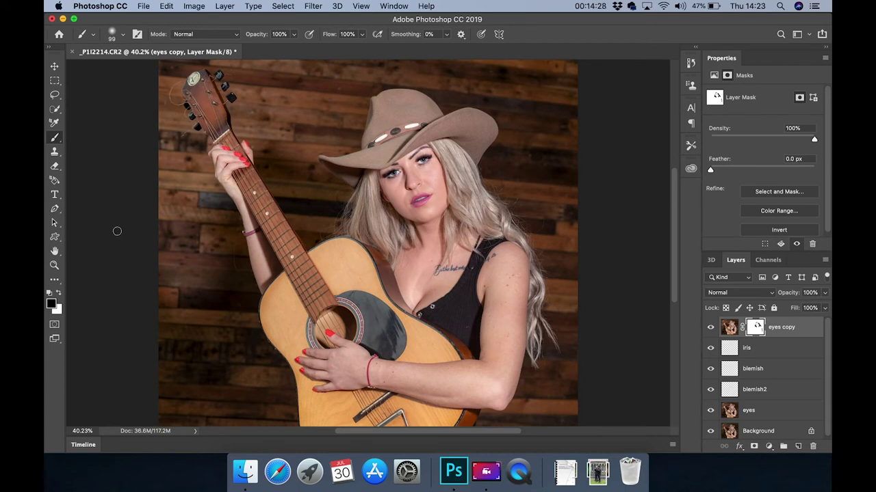
- Make the eyes layer's image active and switch to the Quick Selection tool
{"action": "left_click", "coordinate": [55, 251]}
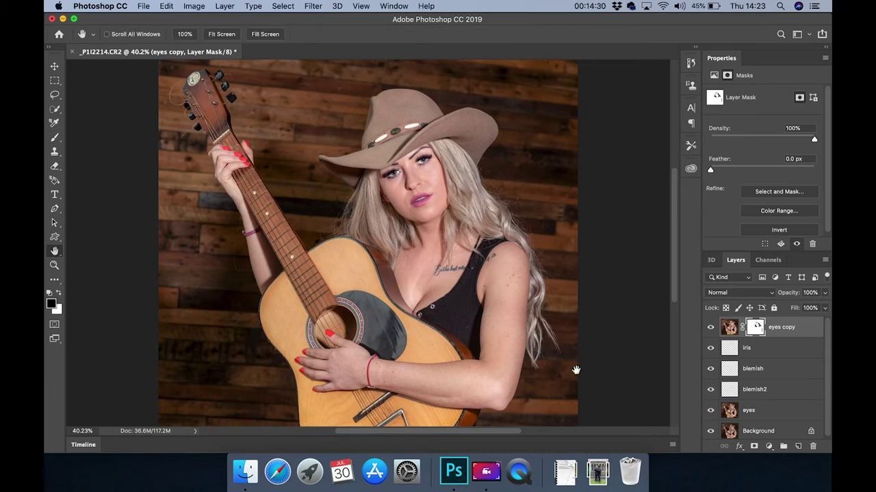
{"action": "left_click", "coordinate": [729, 410]}
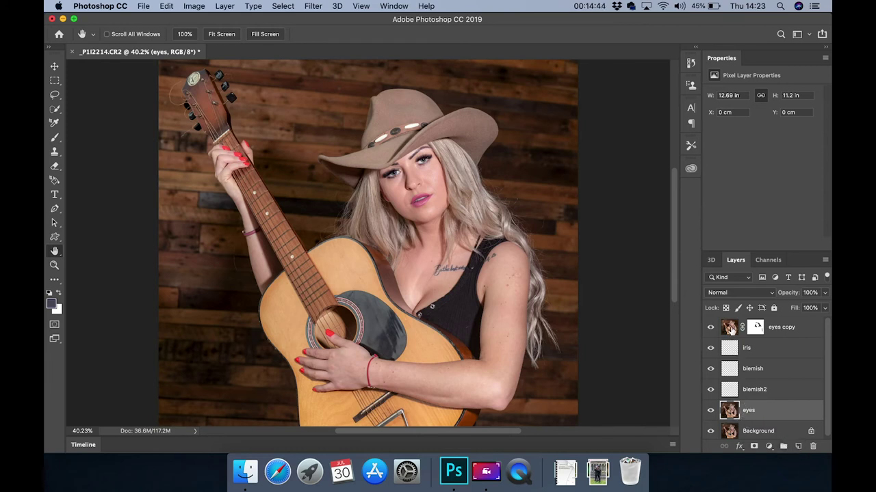
{"action": "left_click", "coordinate": [56, 139]}
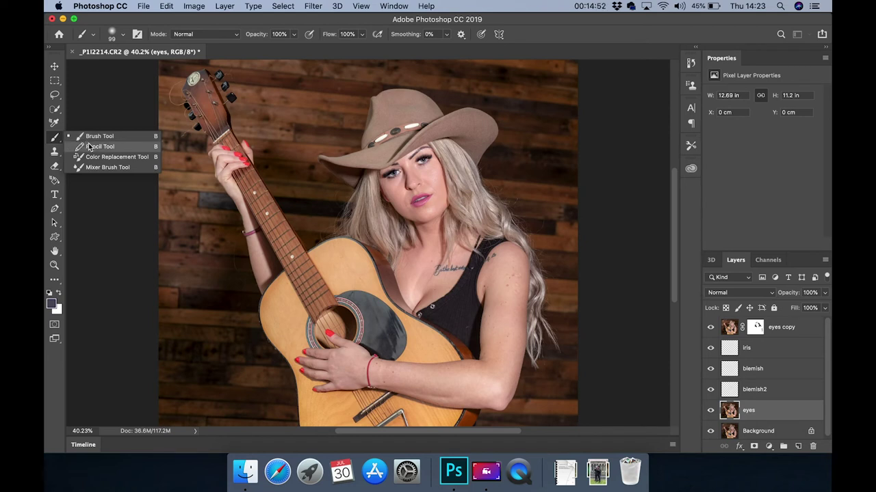
{"action": "left_click", "coordinate": [55, 109]}
{"action": "left_click", "coordinate": [103, 109]}
- Quick-select the red fingernails of the hand on the guitar neck
{"action": "left_click", "coordinate": [55, 266]}
{"action": "left_click", "coordinate": [227, 164]}
{"action": "left_click", "coordinate": [226, 165]}
{"action": "left_click", "coordinate": [227, 164]}
{"action": "left_click", "coordinate": [55, 109]}
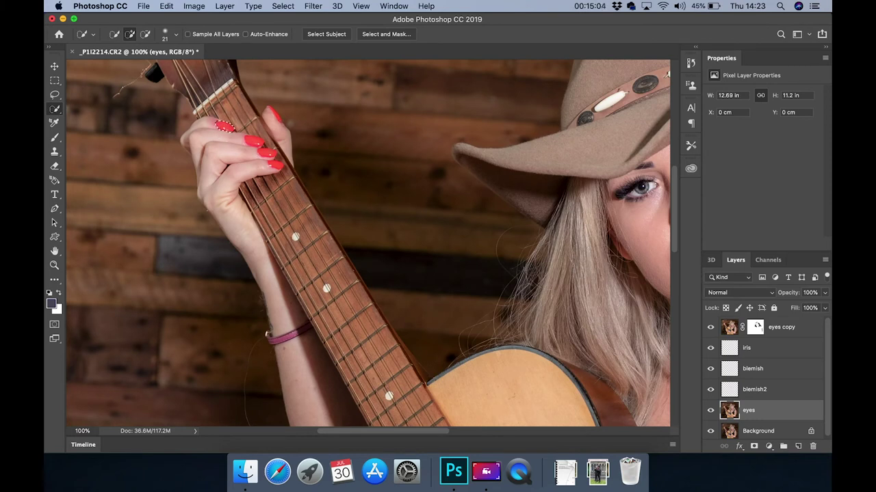
{"action": "left_click", "coordinate": [255, 141]}
{"action": "left_click", "coordinate": [267, 153]}
{"action": "left_click", "coordinate": [277, 165]}
- Reduce the Quick Selection brush to 9 px and extend the nail selection to similar colours
{"action": "left_click", "coordinate": [176, 35]}
{"action": "left_click_drag", "start_coordinate": [124, 64], "coordinate": [117, 63]}
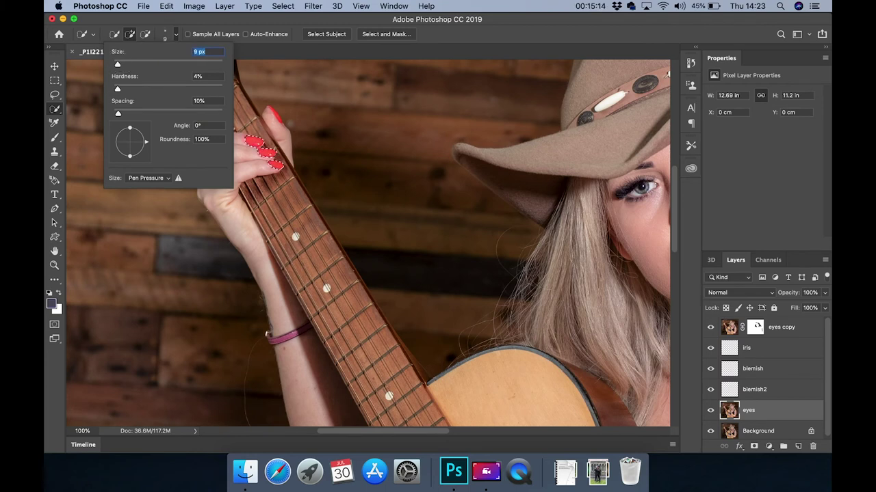
{"action": "key", "text": "Return"}
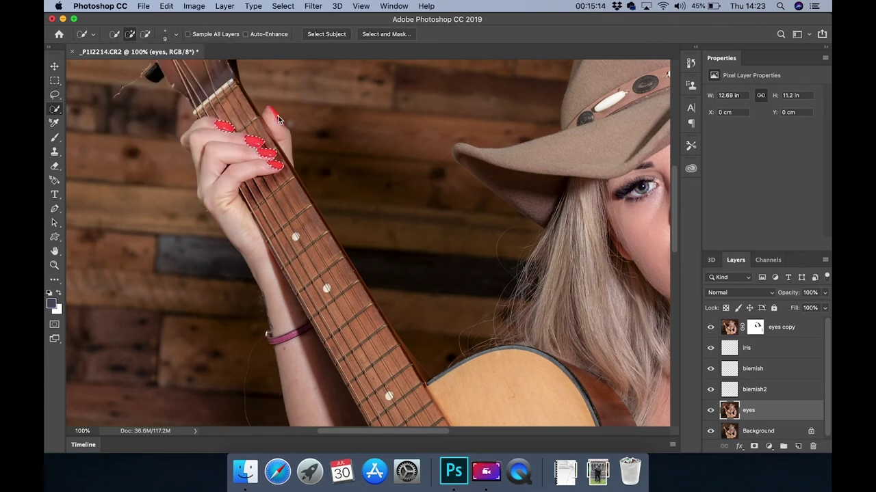
{"action": "left_click", "coordinate": [286, 8]}
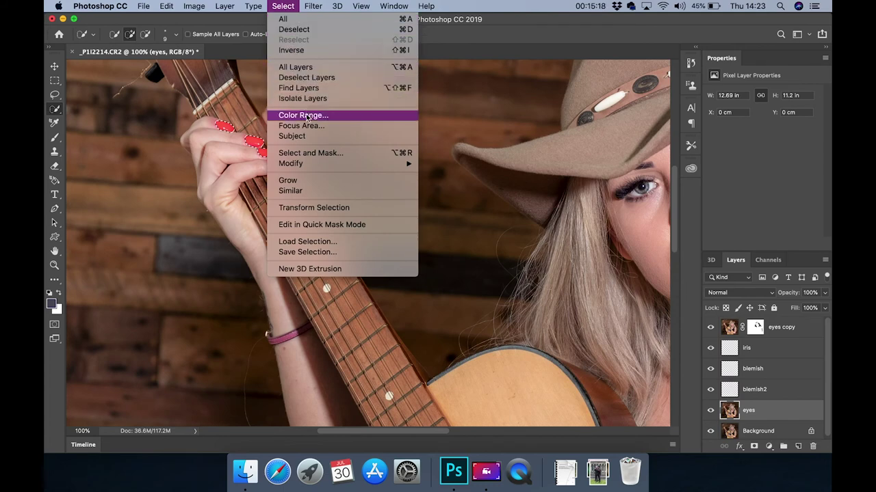
{"action": "left_click", "coordinate": [290, 191]}
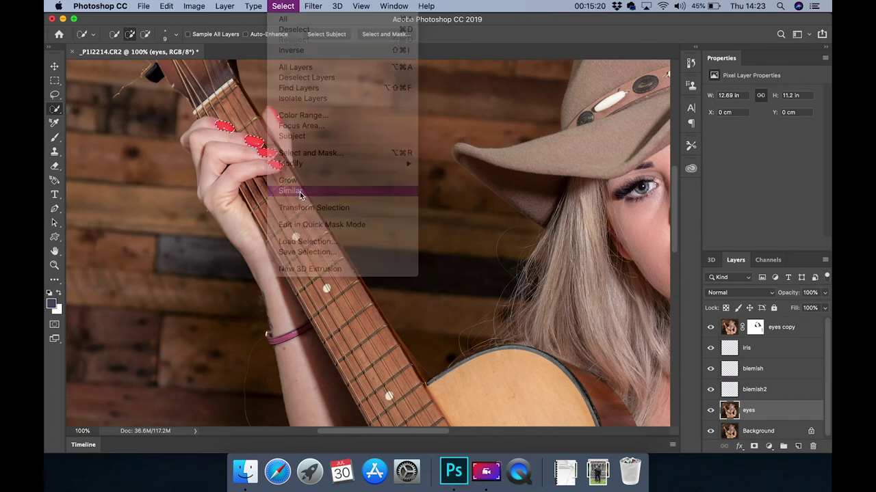
- Examine the extended selection across the face, chest, guitar and strumming hand
{"action": "scroll", "coordinate": [373, 177], "scroll_direction": "down", "scroll_amount": 5}
{"action": "scroll", "coordinate": [373, 176], "scroll_direction": "right", "scroll_amount": 5}
{"action": "scroll", "coordinate": [374, 176], "scroll_direction": "down", "scroll_amount": 10}
{"action": "scroll", "coordinate": [373, 177], "scroll_direction": "right", "scroll_amount": 5}
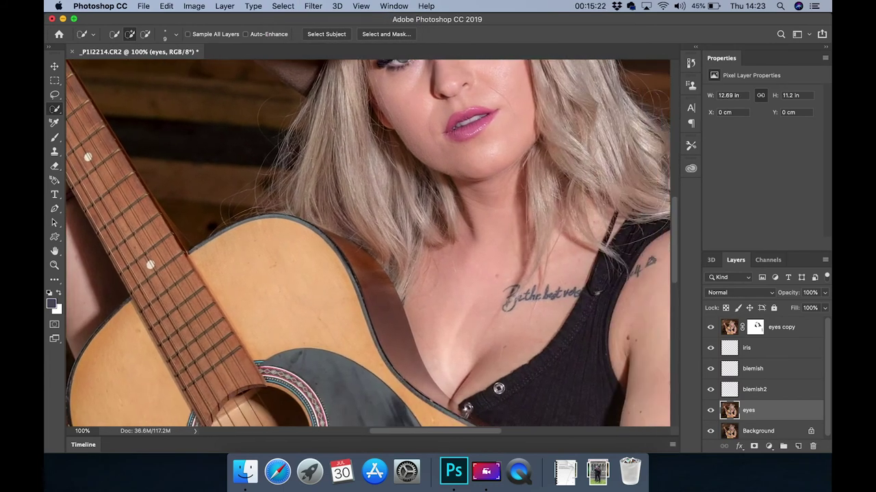
{"action": "scroll", "coordinate": [373, 177], "scroll_direction": "up", "scroll_amount": 10}
{"action": "scroll", "coordinate": [373, 176], "scroll_direction": "left", "scroll_amount": 5}
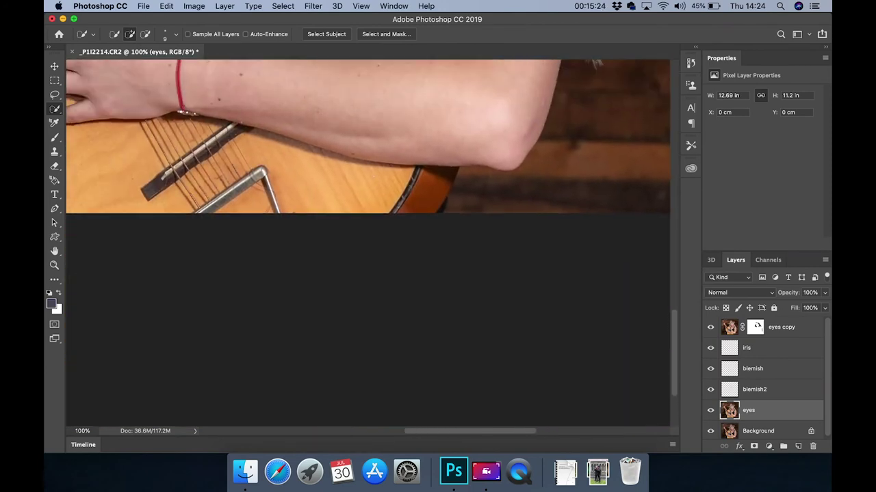
{"action": "scroll", "coordinate": [441, 369], "scroll_direction": "up", "scroll_amount": 4}
{"action": "scroll", "coordinate": [441, 369], "scroll_direction": "left", "scroll_amount": 5}
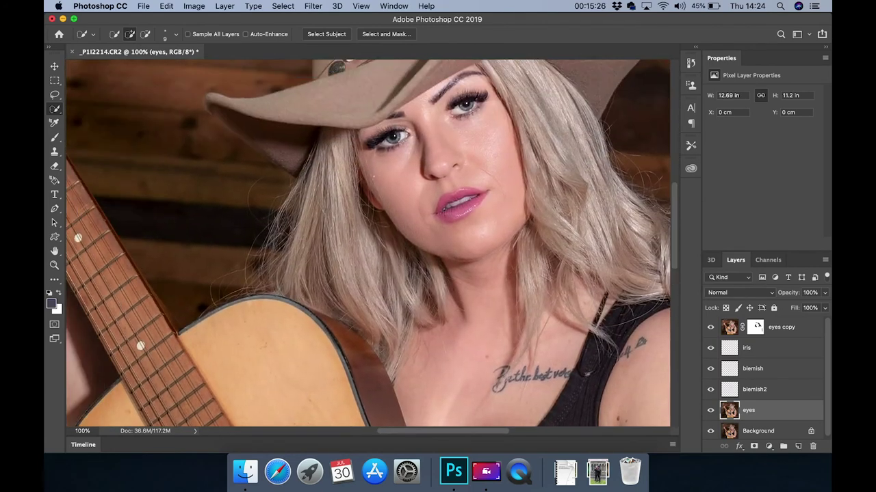
{"action": "left_click", "coordinate": [55, 252]}
{"action": "scroll", "coordinate": [264, 277], "scroll_direction": "up", "scroll_amount": 3}
{"action": "scroll", "coordinate": [264, 277], "scroll_direction": "left", "scroll_amount": 4}
{"action": "scroll", "coordinate": [265, 284], "scroll_direction": "down", "scroll_amount": 8}
{"action": "scroll", "coordinate": [265, 283], "scroll_direction": "right", "scroll_amount": 4}
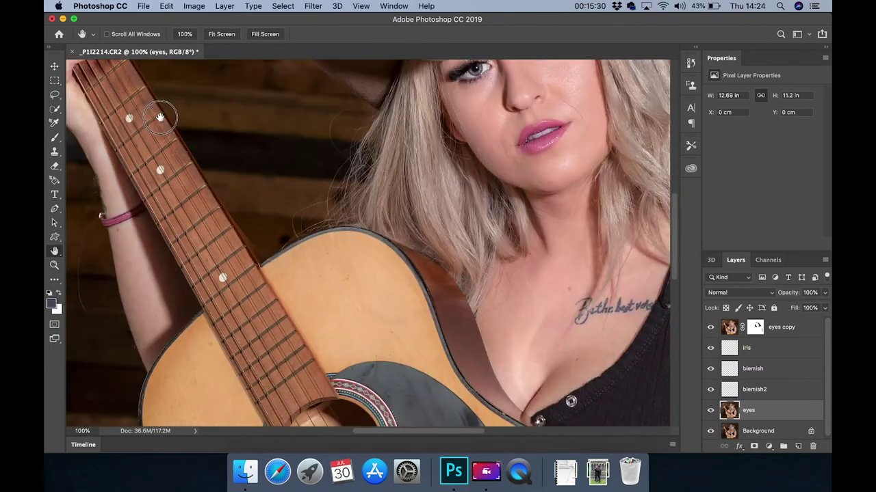
{"action": "scroll", "coordinate": [261, 206], "scroll_direction": "down", "scroll_amount": 2}
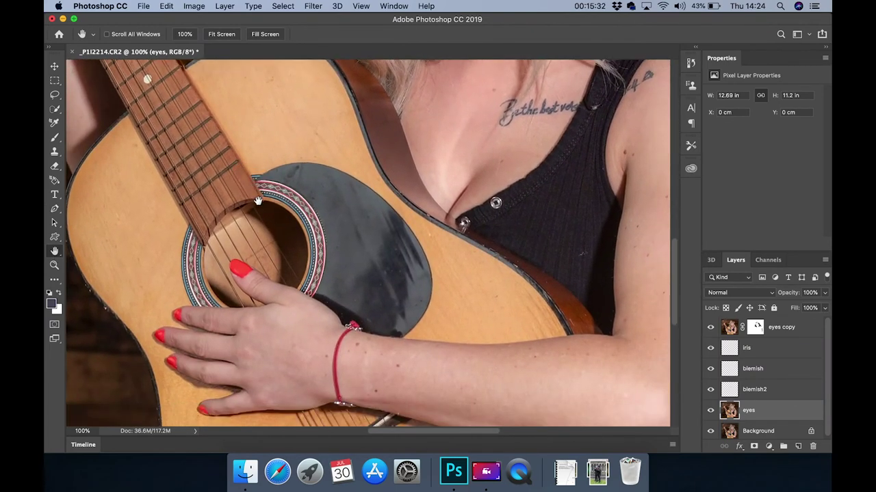
{"action": "scroll", "coordinate": [270, 266], "scroll_direction": "right", "scroll_amount": 2}
{"action": "scroll", "coordinate": [284, 250], "scroll_direction": "down", "scroll_amount": 2}
{"action": "scroll", "coordinate": [284, 249], "scroll_direction": "left", "scroll_amount": 2}
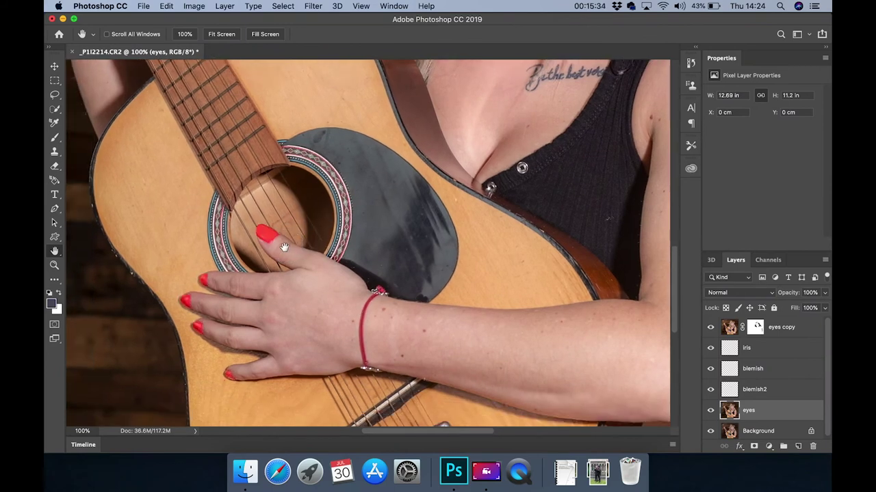
- Include the strumming hand's red nails in the selection and refine their edges by adding and subtracting areas
{"action": "left_click", "coordinate": [57, 108]}
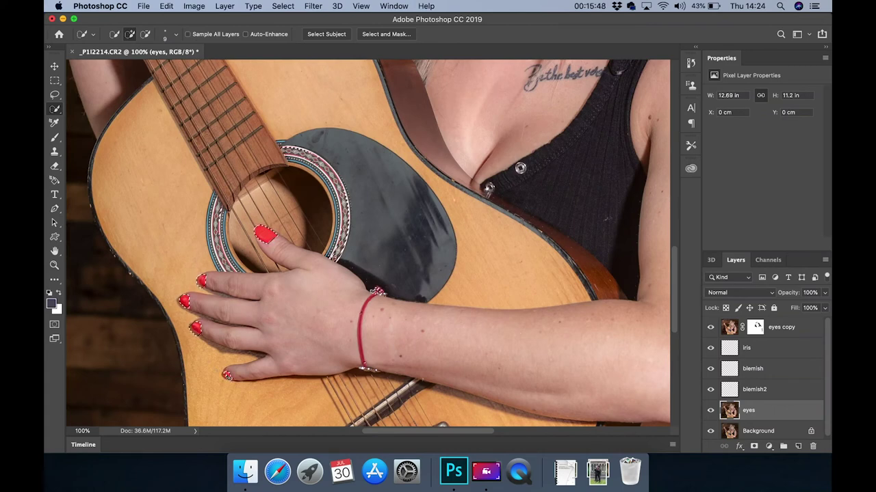
{"action": "left_click", "coordinate": [145, 34]}
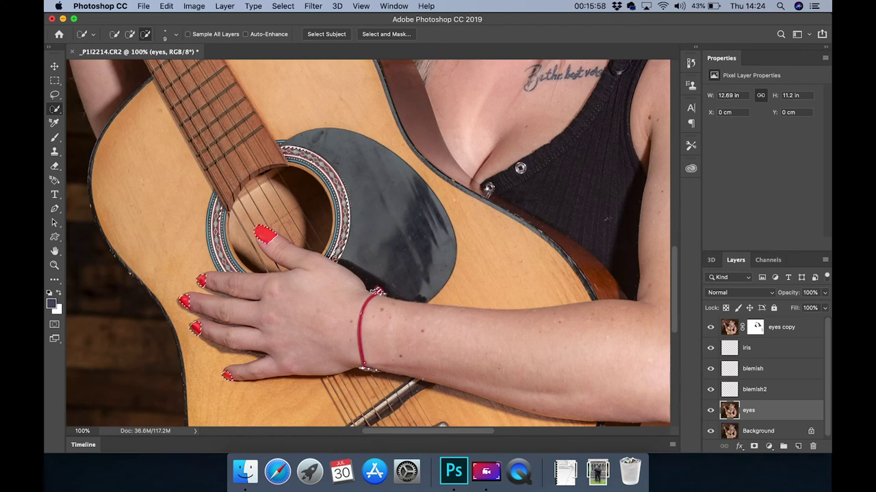
{"action": "left_click", "coordinate": [130, 34]}
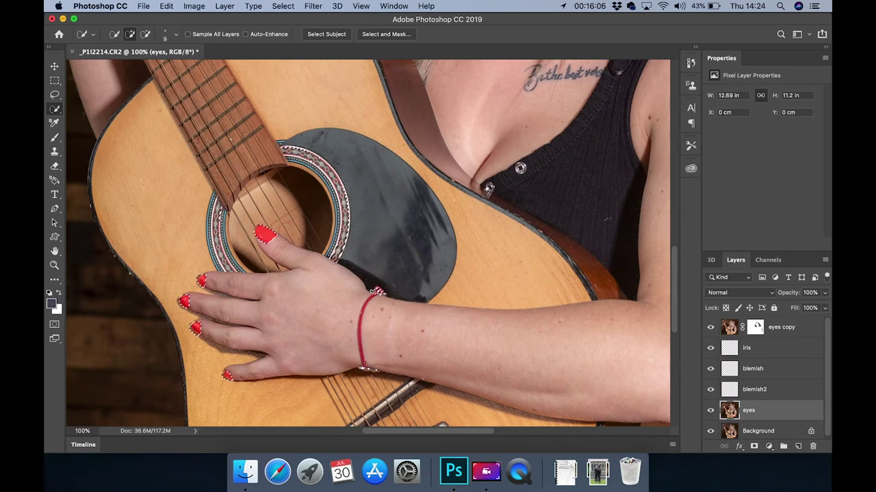
{"action": "left_click", "coordinate": [145, 36]}
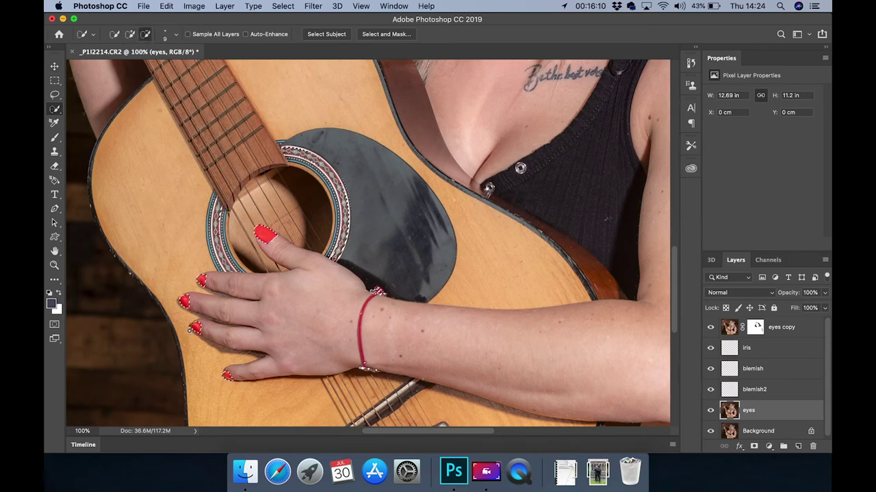
{"action": "left_click", "coordinate": [189, 9]}
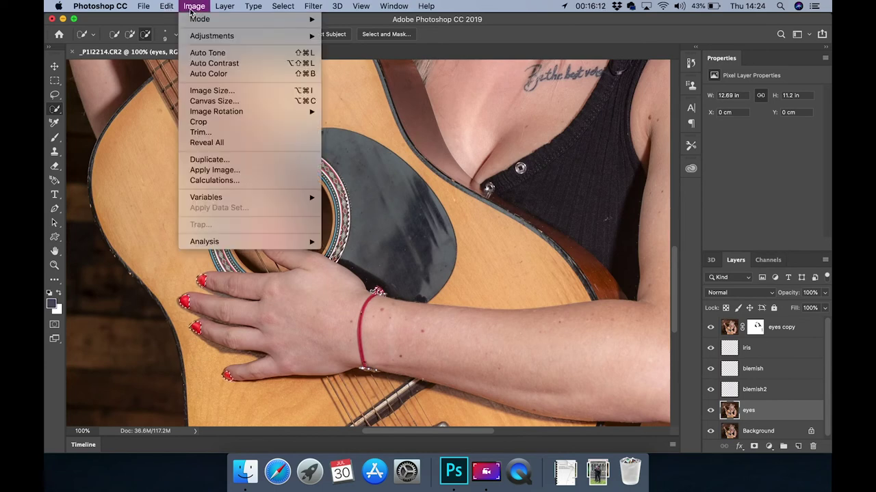
{"action": "mouse_move", "coordinate": [208, 39]}
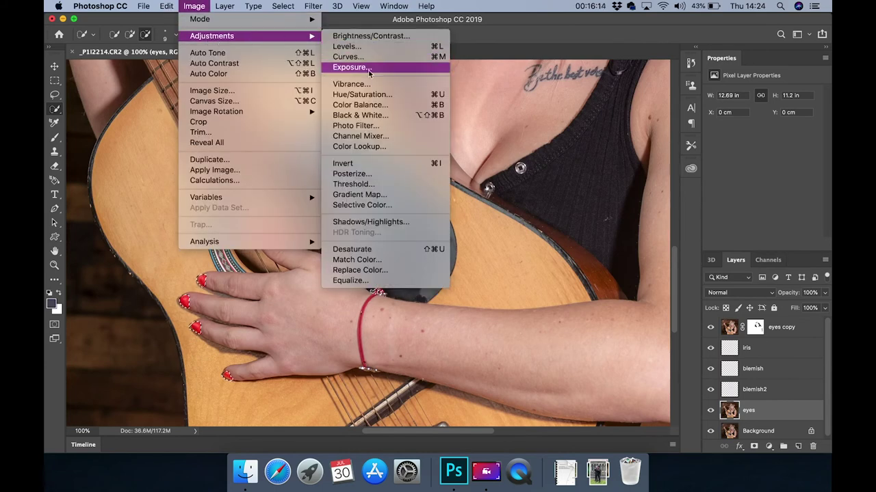
{"action": "left_click", "coordinate": [380, 95]}
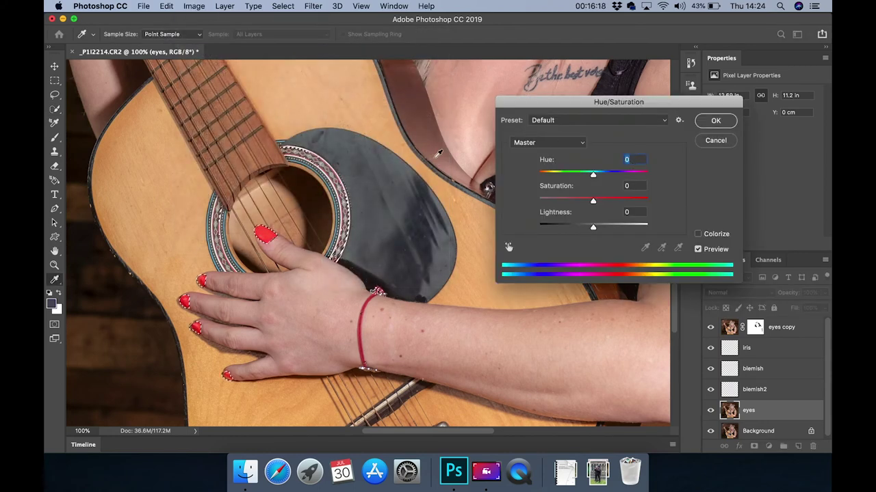
{"action": "scroll", "coordinate": [438, 153], "scroll_direction": "up", "scroll_amount": 10}
{"action": "scroll", "coordinate": [439, 153], "scroll_direction": "up", "scroll_amount": 8}
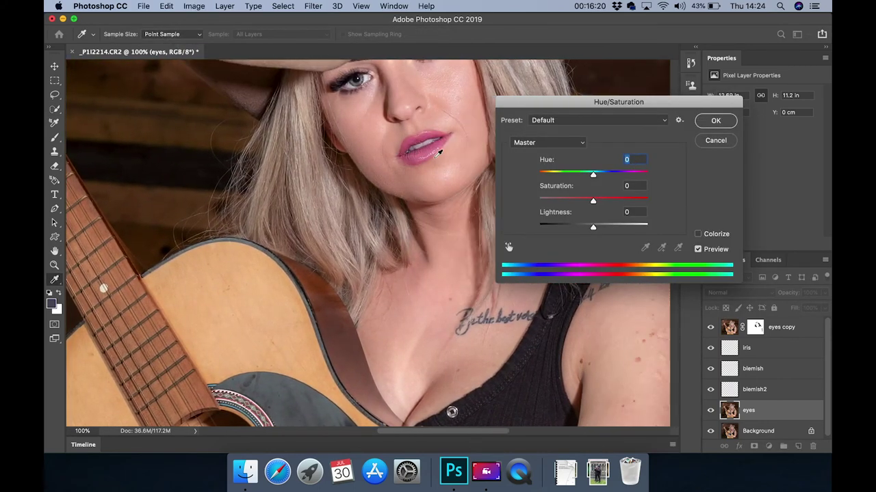
{"action": "scroll", "coordinate": [438, 153], "scroll_direction": "down", "scroll_amount": 10}
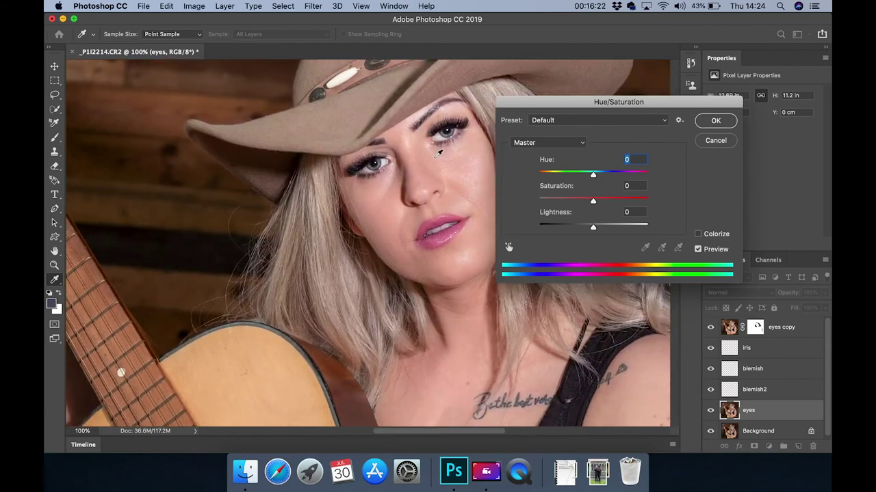
{"action": "scroll", "coordinate": [438, 153], "scroll_direction": "left", "scroll_amount": 2}
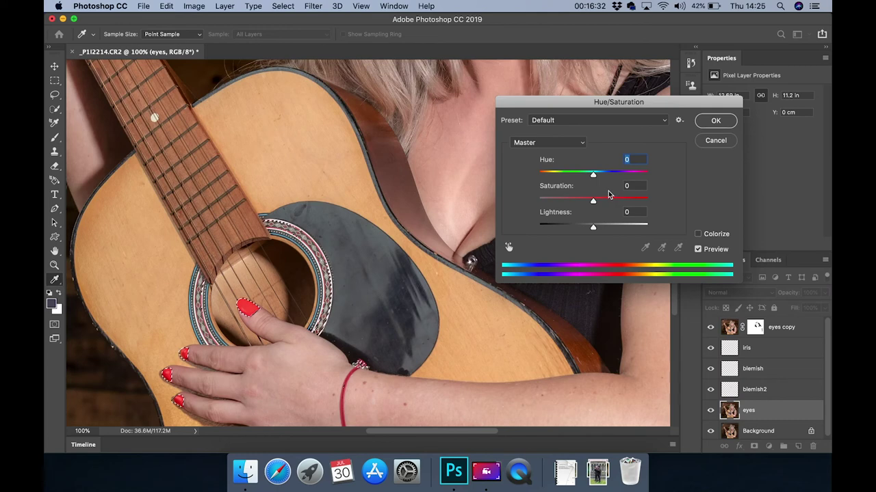
{"action": "mouse_move", "coordinate": [593, 176]}
{"action": "left_mouse_down"}
{"action": "mouse_move", "coordinate": [550, 178]}
{"action": "mouse_move", "coordinate": [655, 174]}
{"action": "mouse_move", "coordinate": [593, 183]}
{"action": "left_mouse_up"}
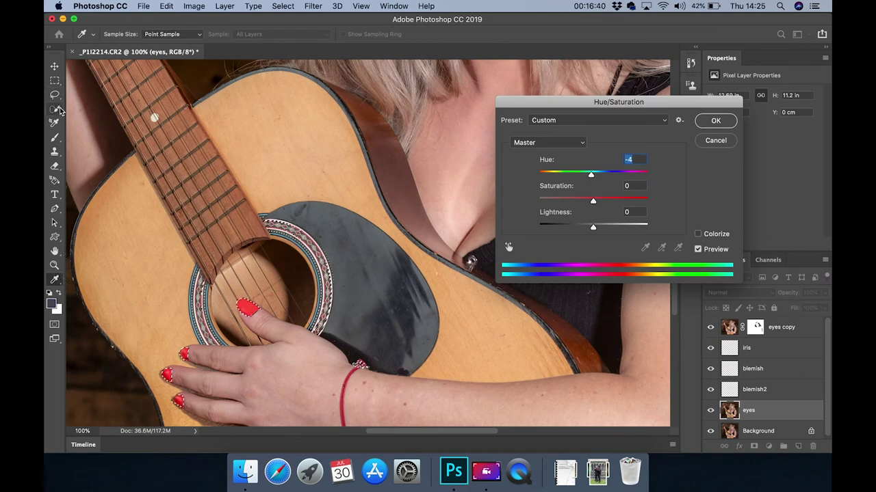
{"action": "mouse_move", "coordinate": [591, 198]}
{"action": "left_mouse_down"}
{"action": "mouse_move", "coordinate": [567, 172]}
{"action": "mouse_move", "coordinate": [543, 175]}
{"action": "mouse_move", "coordinate": [646, 177]}
{"action": "mouse_move", "coordinate": [576, 186]}
{"action": "mouse_move", "coordinate": [591, 189]}
{"action": "left_mouse_up"}
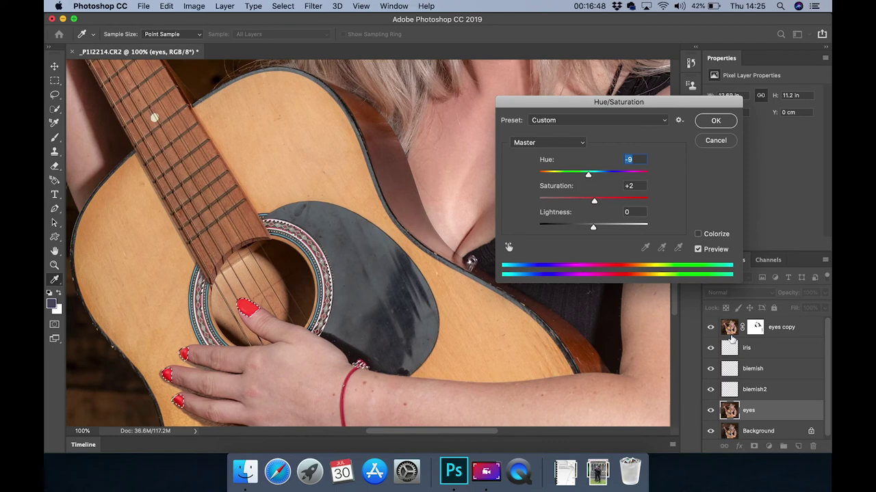
{"action": "left_click", "coordinate": [715, 140]}
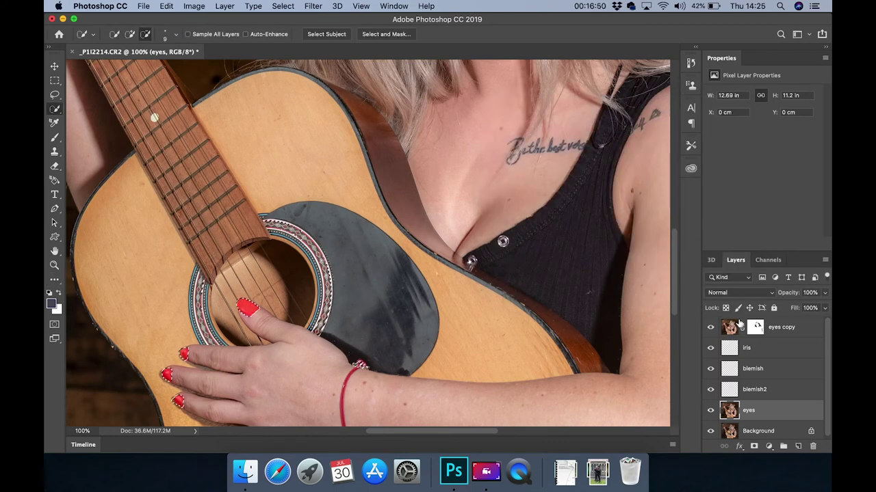
- Recolour the selected nails on the eyes copy layer using Hue/Saturation with Hue -20 and Saturation -45
{"action": "left_click", "coordinate": [733, 327]}
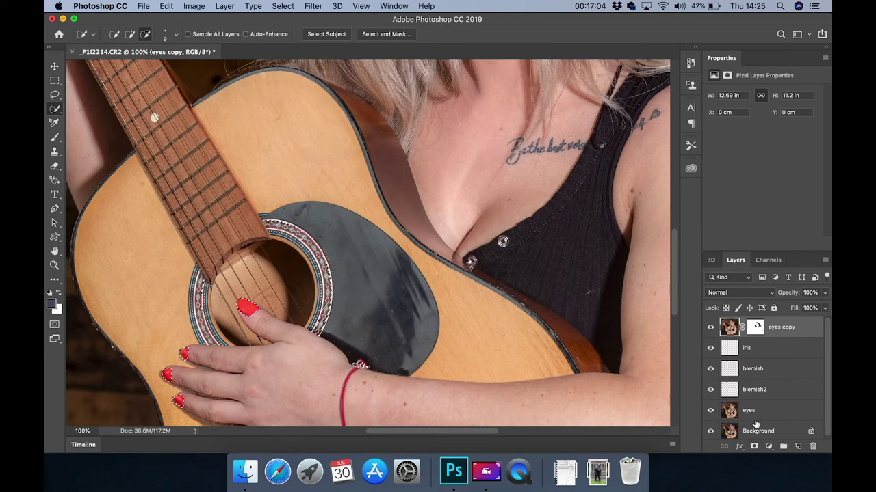
{"action": "left_click", "coordinate": [198, 8]}
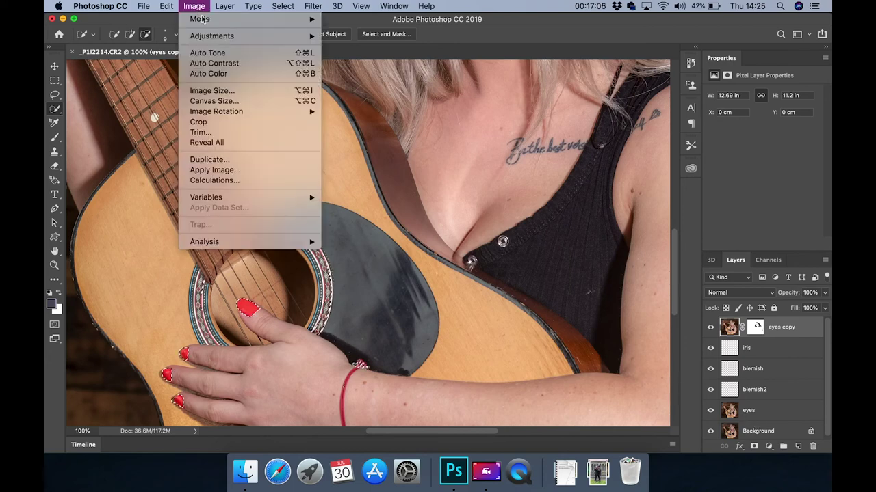
{"action": "mouse_move", "coordinate": [227, 39]}
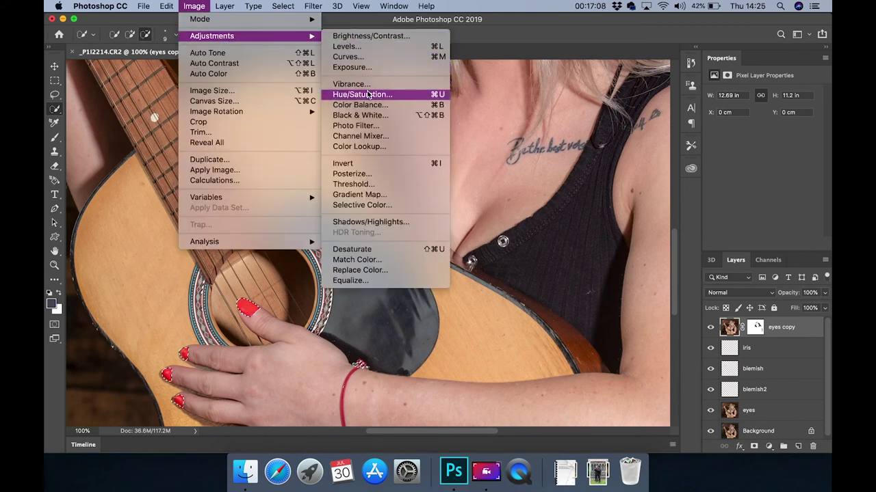
{"action": "left_click", "coordinate": [368, 94]}
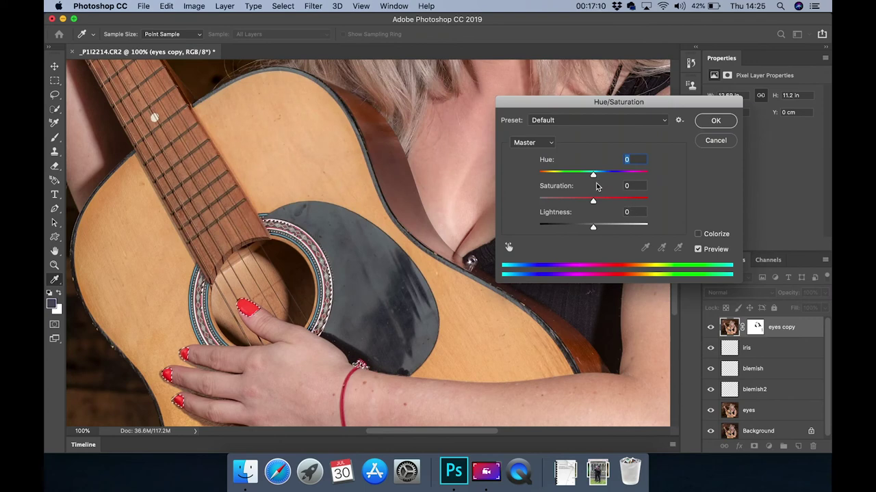
{"action": "left_click_drag", "start_coordinate": [593, 176], "coordinate": [569, 202]}
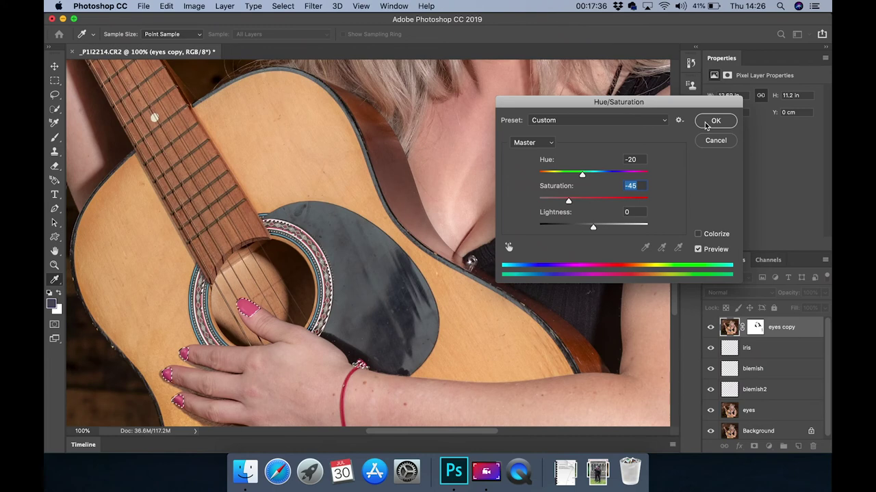
{"action": "left_click", "coordinate": [711, 122]}
{"action": "key", "text": "w"}
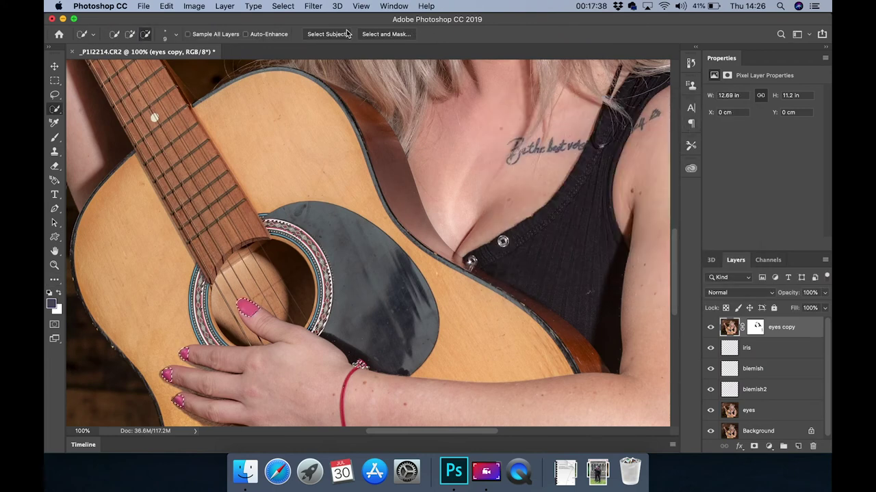
{"action": "left_click", "coordinate": [356, 7]}
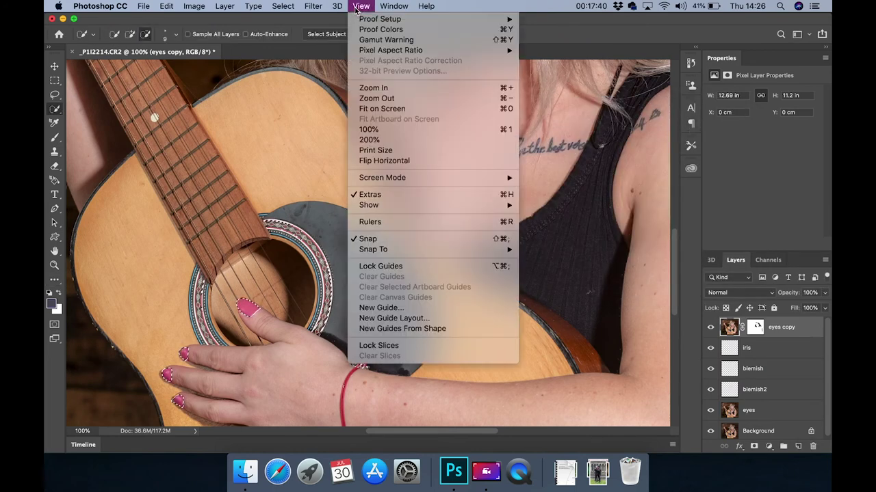
{"action": "left_click", "coordinate": [381, 109]}
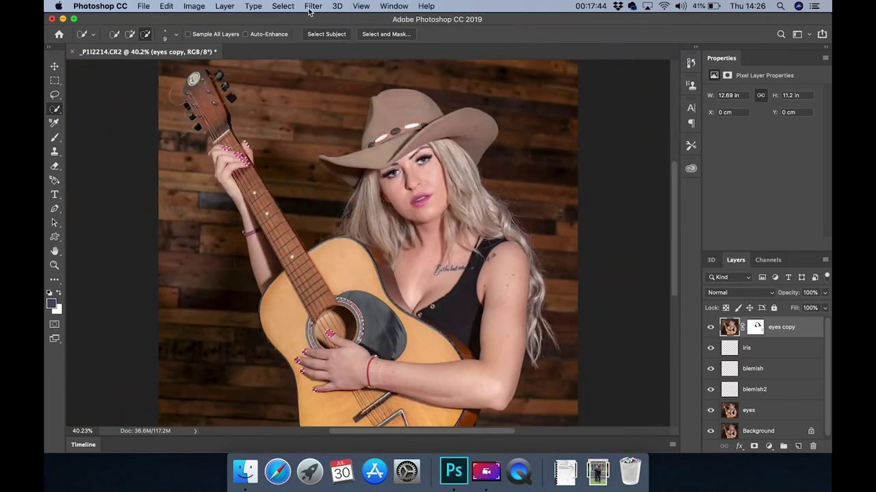
- Deselect the nails and open the eyes copy layer in the Camera Raw Filter
{"action": "left_click", "coordinate": [282, 6]}
{"action": "left_click", "coordinate": [294, 27]}
{"action": "left_click", "coordinate": [315, 7]}
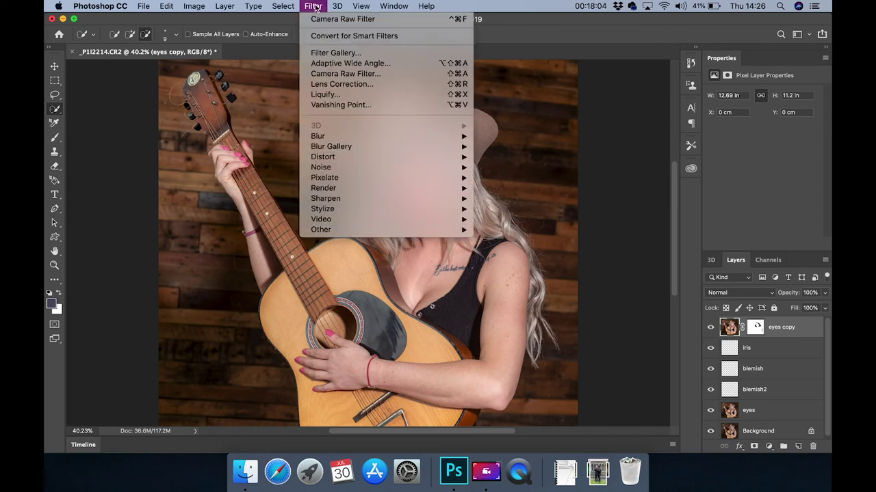
{"action": "left_click", "coordinate": [337, 74]}
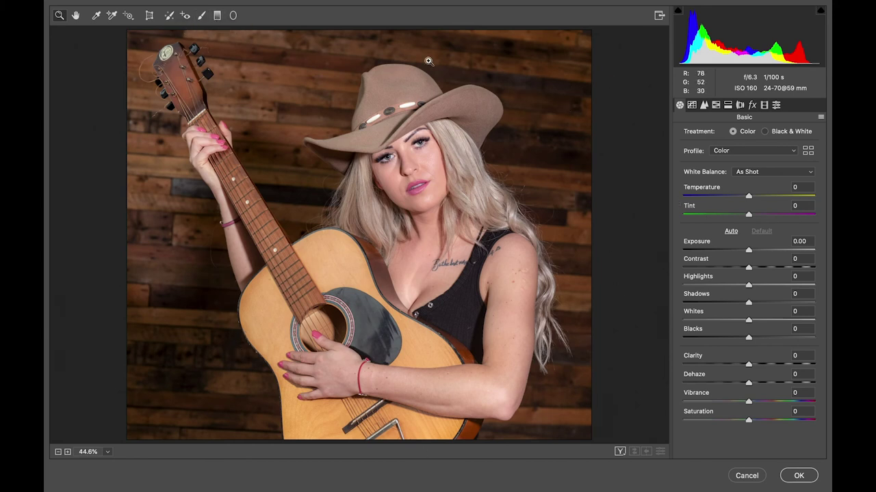
- Darken the photo's upper-right corner with a diagonal graduated filter at Exposure -2.75 and Shadows -11
{"action": "left_click", "coordinate": [217, 16]}
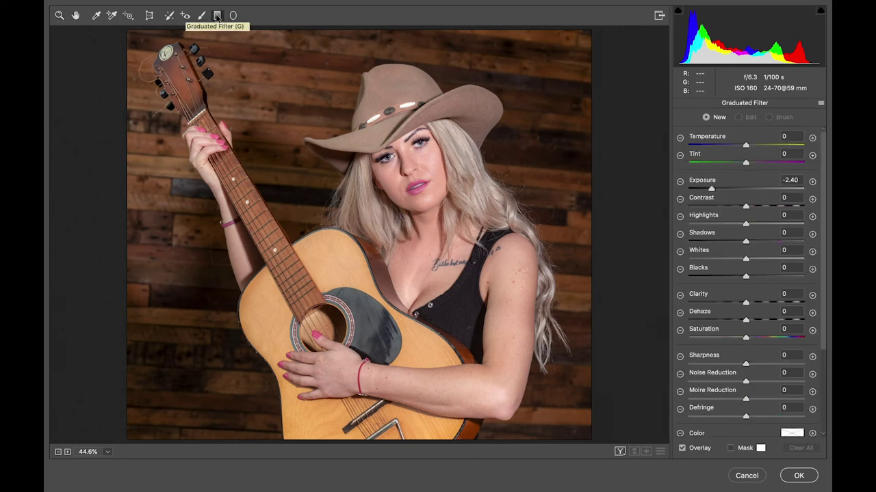
{"action": "left_click", "coordinate": [680, 181]}
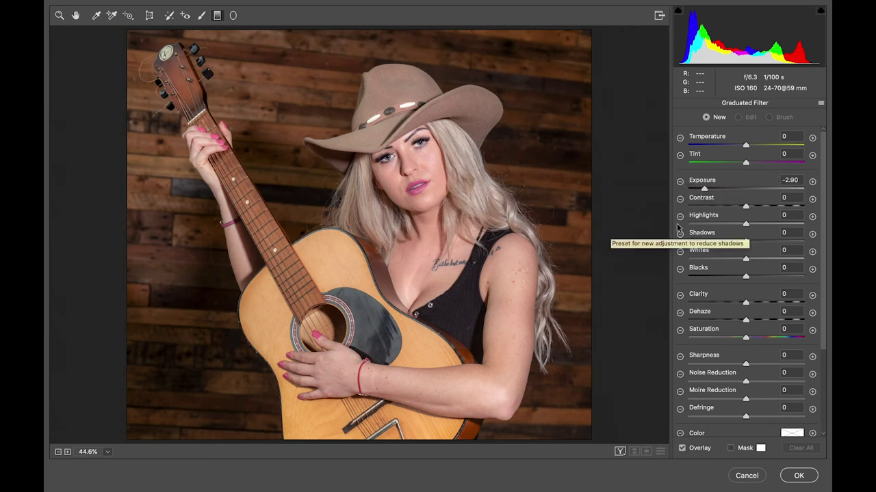
{"action": "left_click", "coordinate": [680, 181]}
{"action": "left_click_drag", "start_coordinate": [698, 188], "coordinate": [744, 191]}
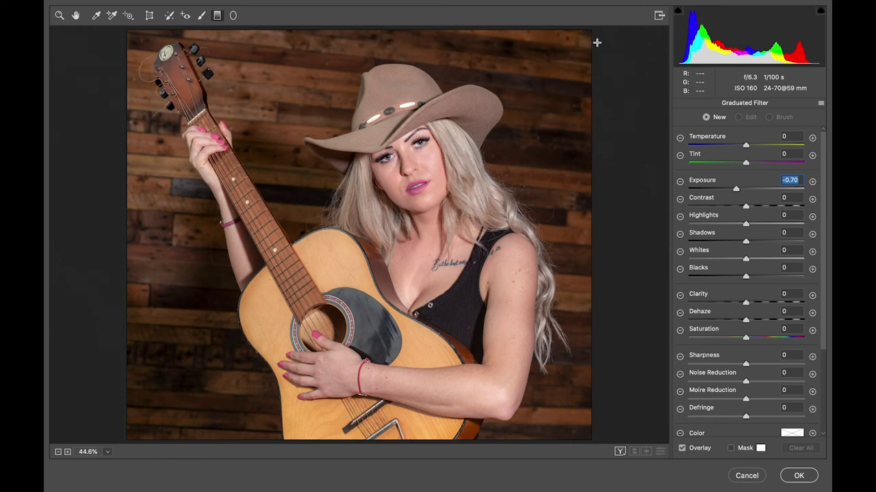
{"action": "left_click_drag", "start_coordinate": [591, 31], "coordinate": [506, 100]}
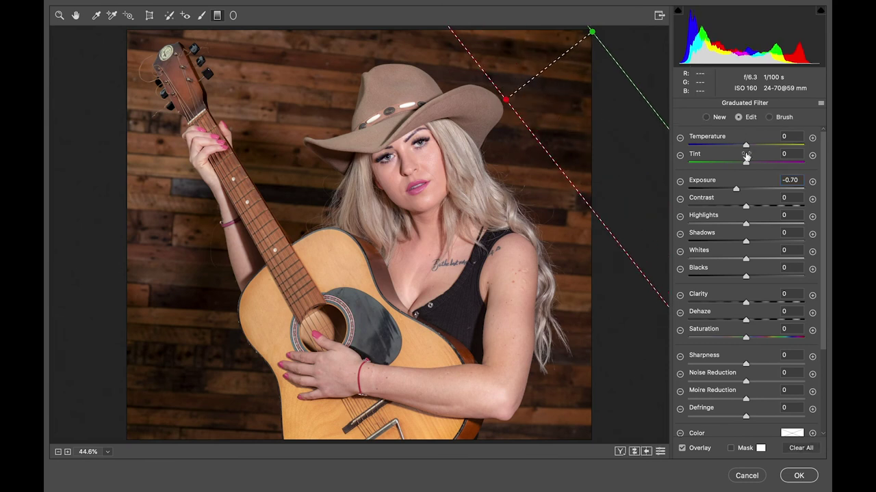
{"action": "left_click_drag", "start_coordinate": [737, 190], "coordinate": [706, 199]}
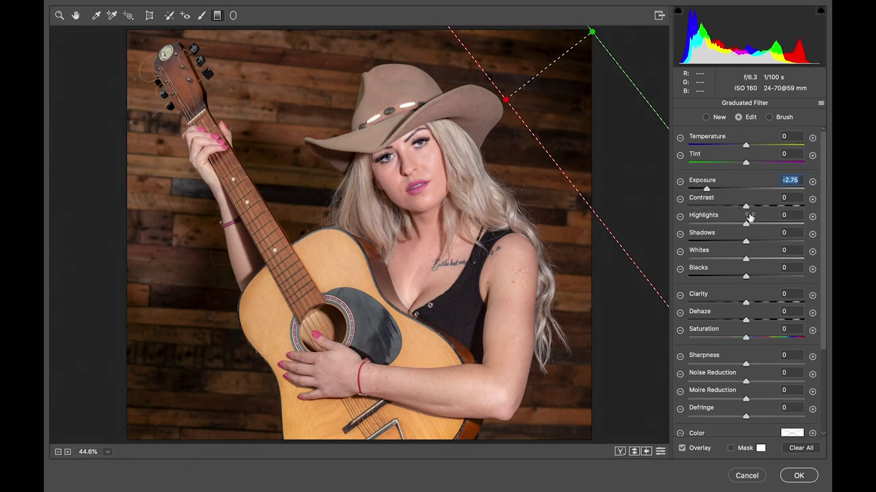
{"action": "mouse_move", "coordinate": [745, 246]}
{"action": "left_mouse_down"}
{"action": "mouse_move", "coordinate": [727, 246]}
{"action": "mouse_move", "coordinate": [759, 248]}
{"action": "mouse_move", "coordinate": [738, 250]}
{"action": "left_mouse_up"}
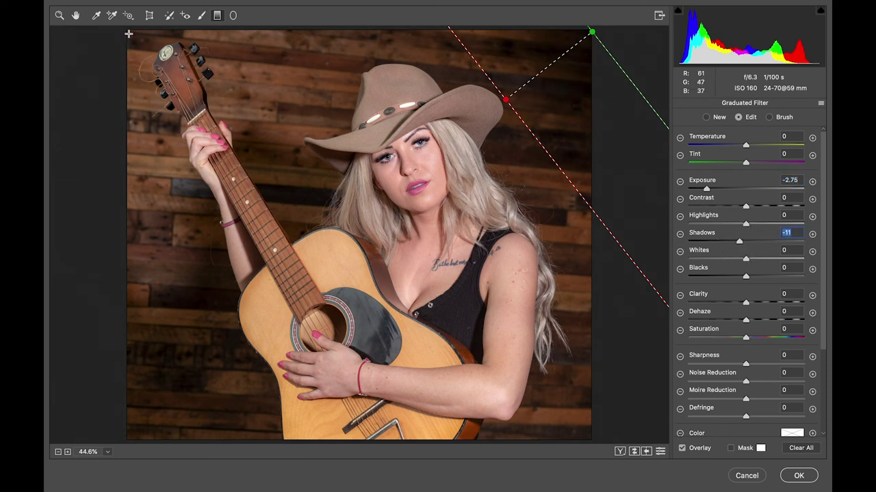
- Add matching diagonal graduated filters running inward from the photo's upper-left, lower-left and lower-right corners
{"action": "left_click_drag", "start_coordinate": [129, 34], "coordinate": [223, 129]}
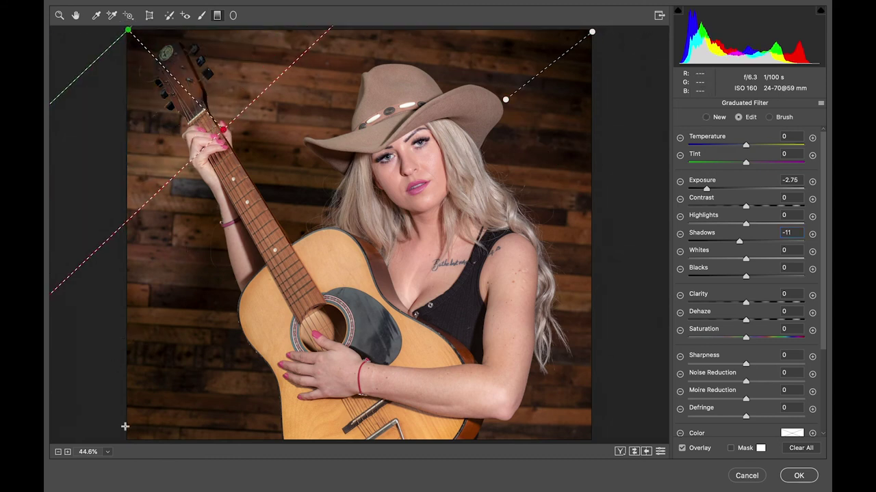
{"action": "left_click_drag", "start_coordinate": [128, 441], "coordinate": [211, 394]}
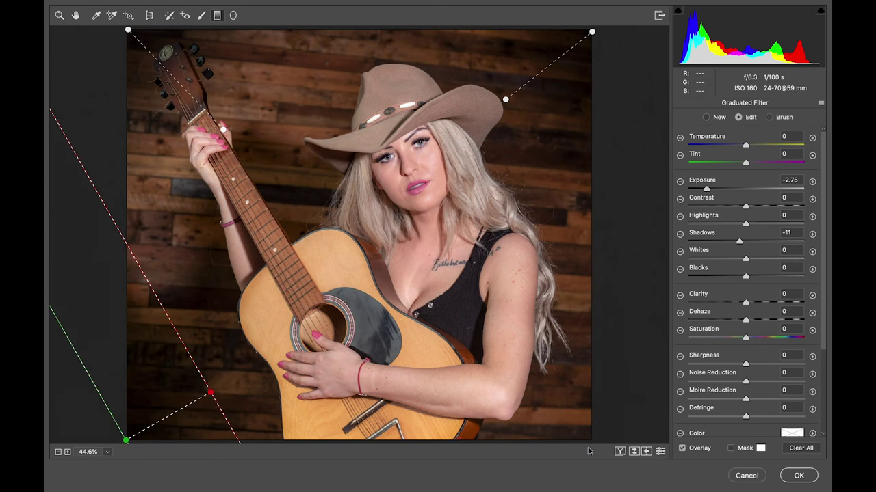
{"action": "left_click_drag", "start_coordinate": [592, 436], "coordinate": [516, 372]}
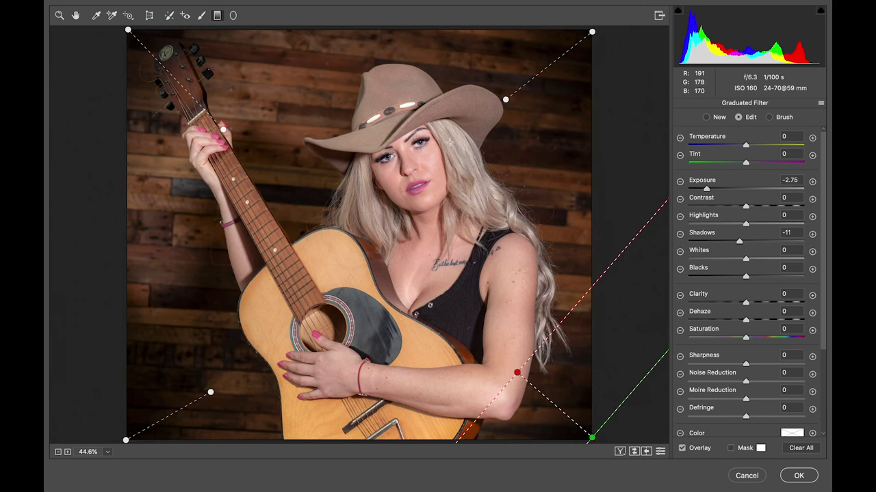
- Add graduated filters inward from the photo's top and bottom edges with Exposure set to -1.70
{"action": "left_click_drag", "start_coordinate": [345, 30], "coordinate": [345, 69]}
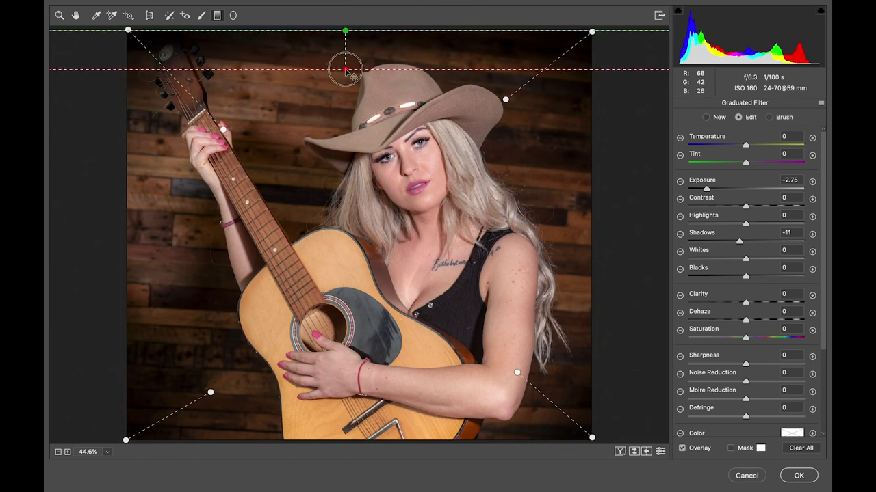
{"action": "left_click_drag", "start_coordinate": [707, 192], "coordinate": [722, 192]}
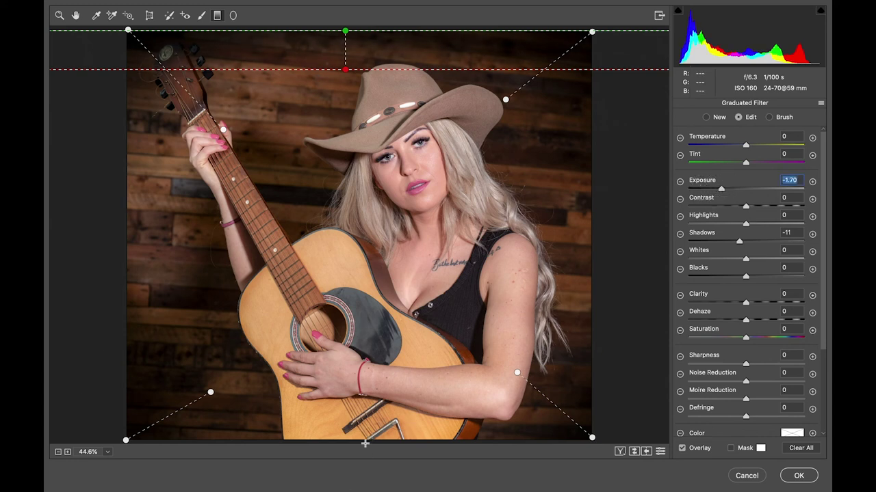
{"action": "left_click_drag", "start_coordinate": [365, 440], "coordinate": [365, 413]}
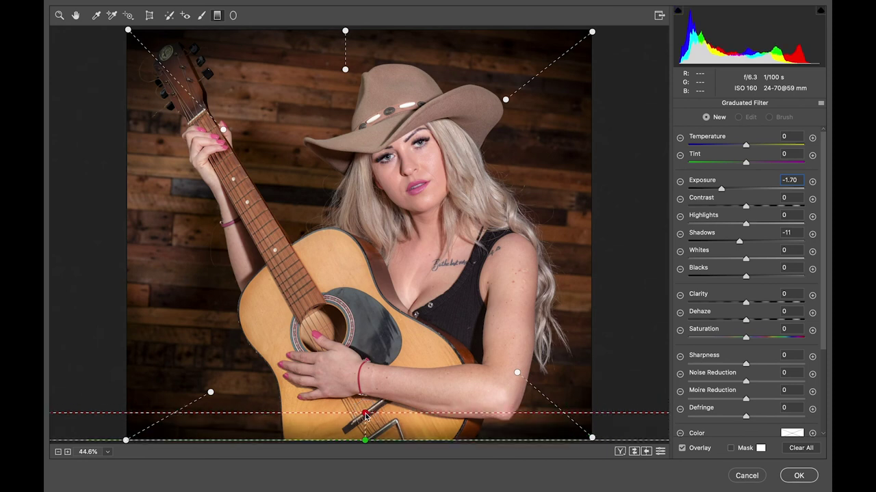
- Add graduated filters inward from the photo's right and left edges with Exposure set to -2.40
{"action": "left_click", "coordinate": [590, 235]}
{"action": "left_click_drag", "start_coordinate": [590, 236], "coordinate": [547, 235]}
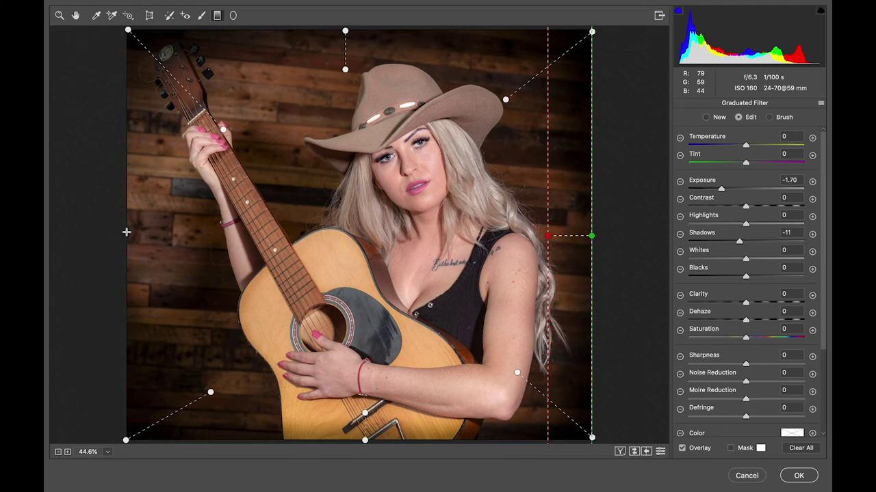
{"action": "left_click_drag", "start_coordinate": [720, 189], "coordinate": [711, 189]}
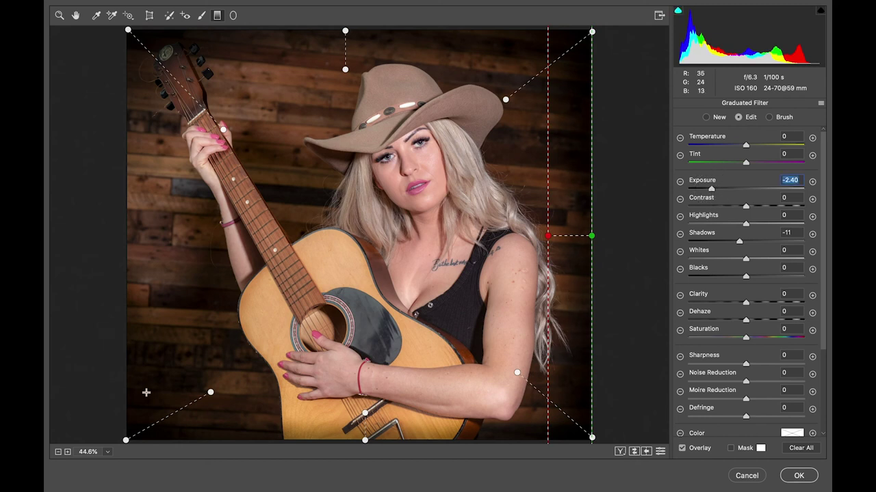
{"action": "left_click_drag", "start_coordinate": [125, 215], "coordinate": [176, 218]}
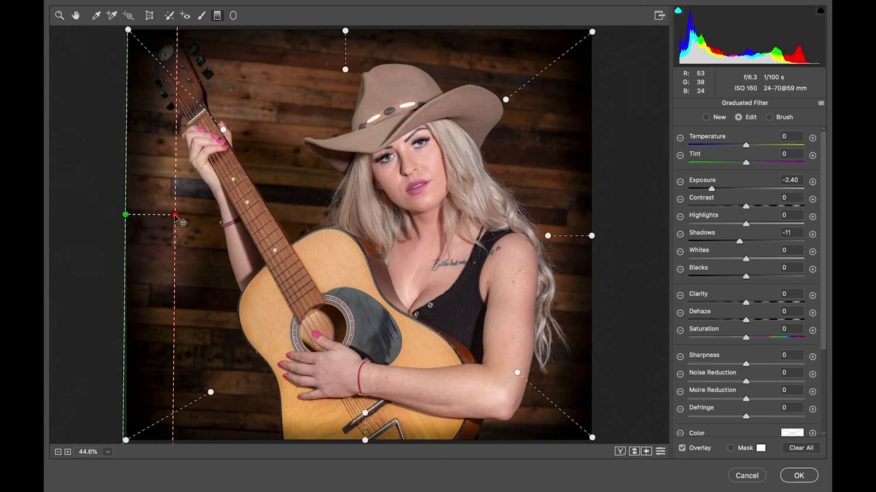
- Try an overall Exposure of +0.10 in the basic adjustments and reset it to 0.00
{"action": "left_click", "coordinate": [75, 16]}
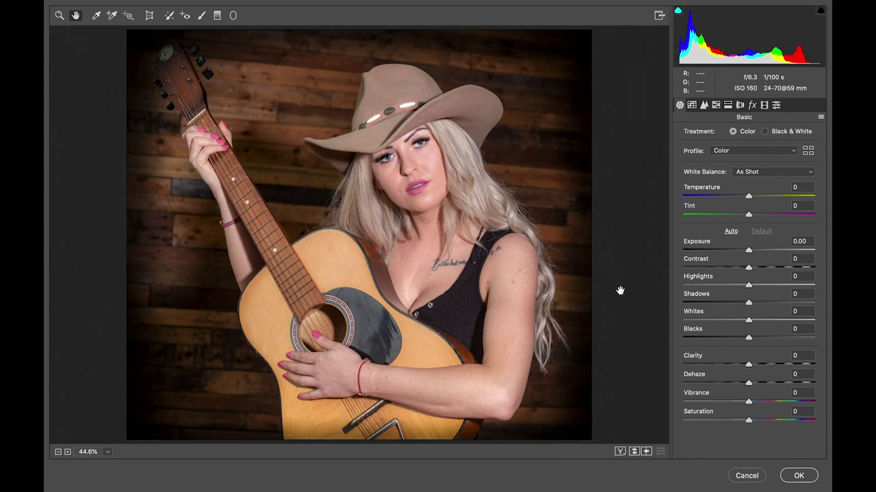
{"action": "left_click", "coordinate": [749, 366]}
{"action": "left_click_drag", "start_coordinate": [749, 251], "coordinate": [751, 252]}
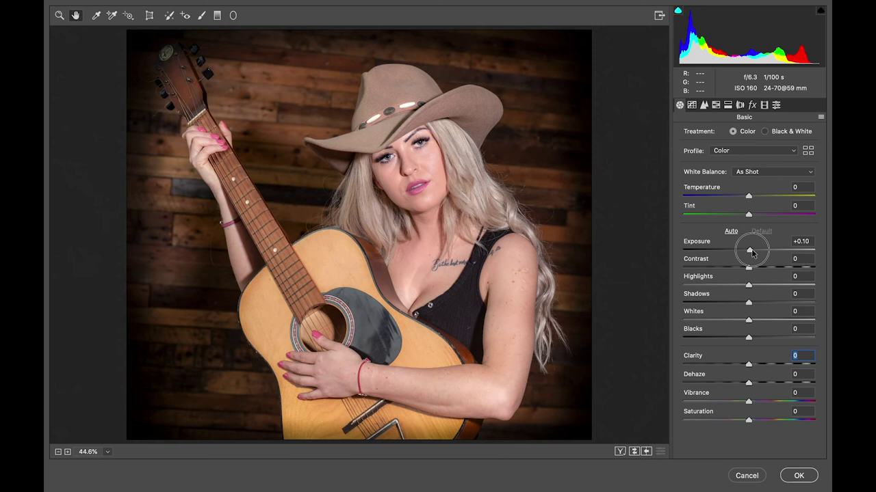
{"action": "double_click", "coordinate": [751, 252]}
{"action": "left_click", "coordinate": [750, 252]}
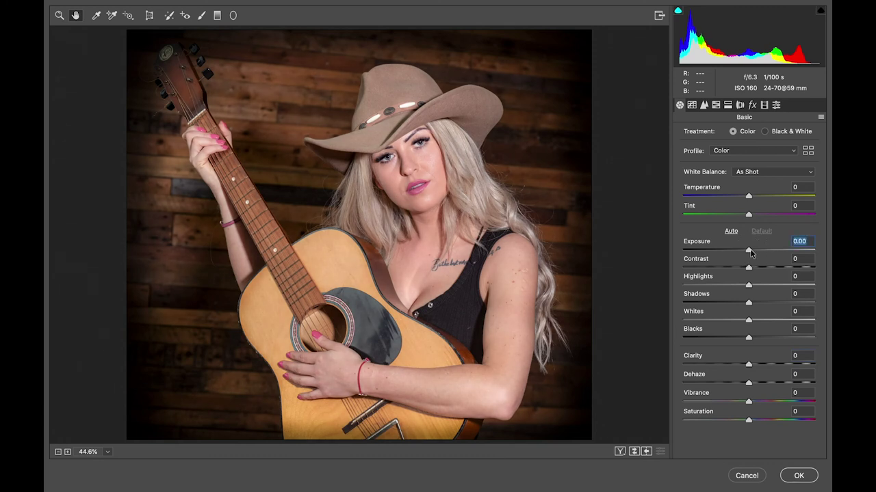
- Apply the Camera Raw adjustments and merge the eyes copy, iris, blemish and blemish2 layers down into the eyes layer
{"action": "left_click", "coordinate": [799, 476]}
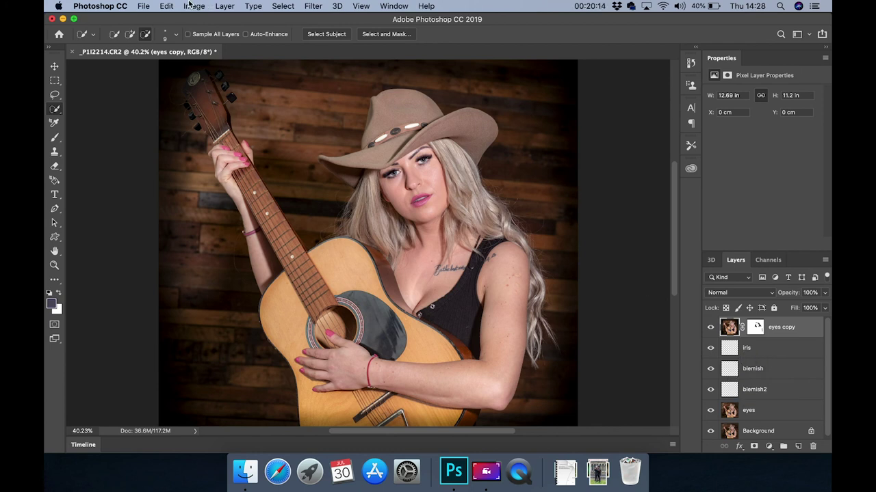
{"action": "left_click", "coordinate": [222, 7]}
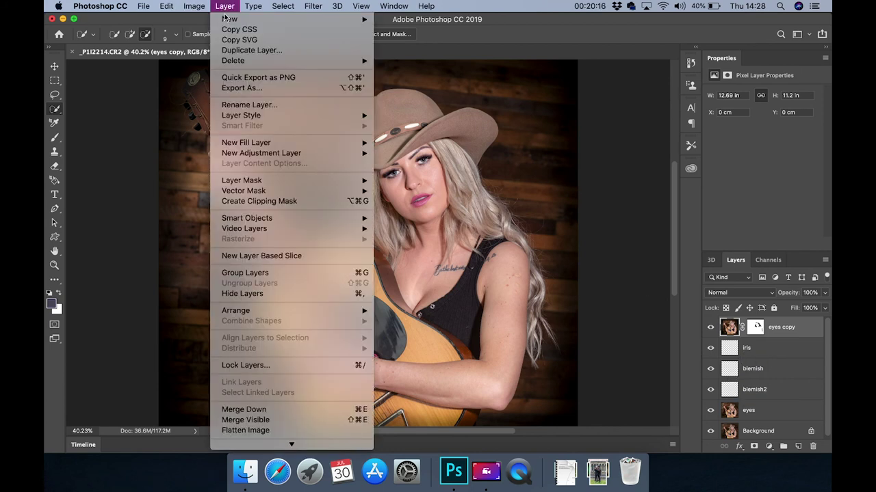
{"action": "left_click", "coordinate": [275, 411]}
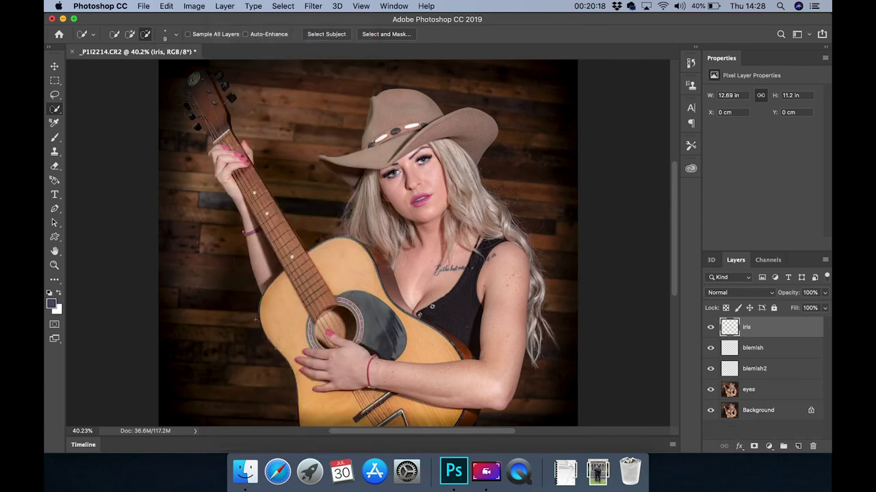
{"action": "left_click", "coordinate": [224, 6]}
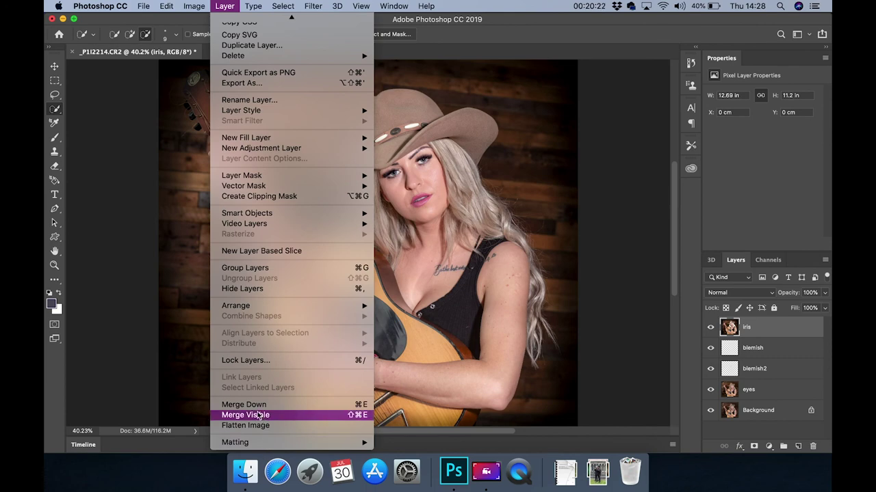
{"action": "left_click", "coordinate": [254, 409]}
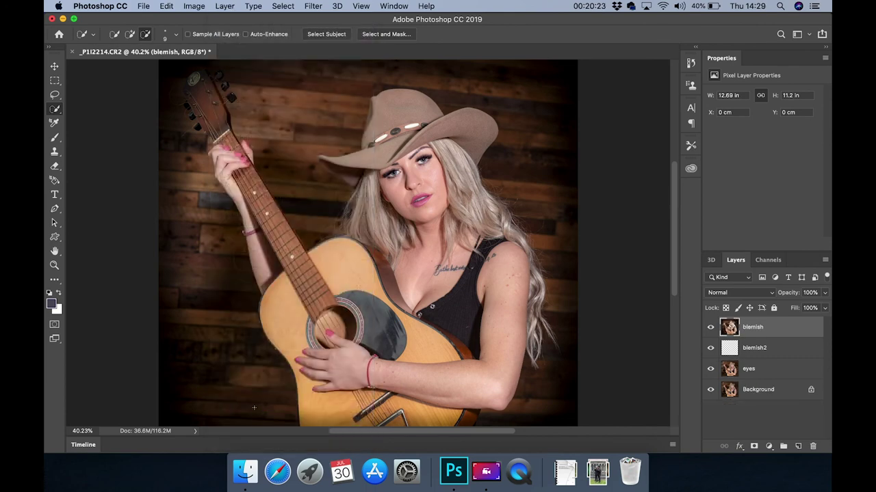
{"action": "left_click", "coordinate": [225, 6]}
{"action": "left_click", "coordinate": [257, 409]}
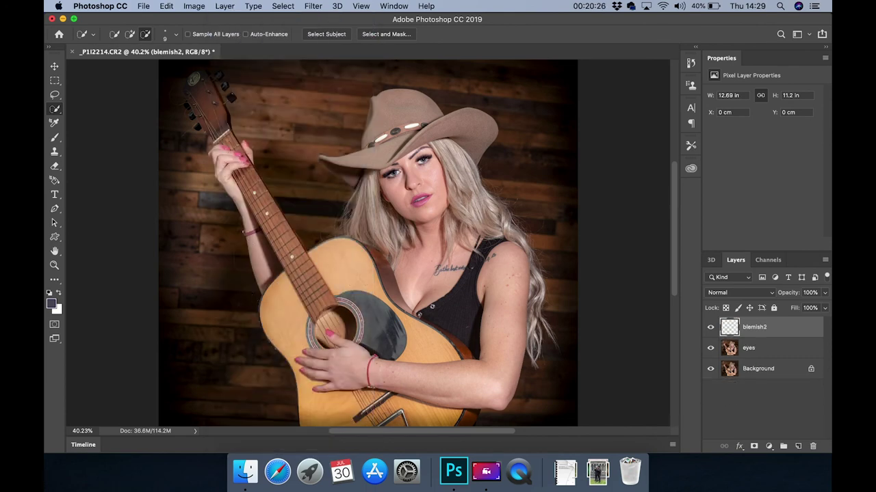
{"action": "left_click", "coordinate": [224, 6]}
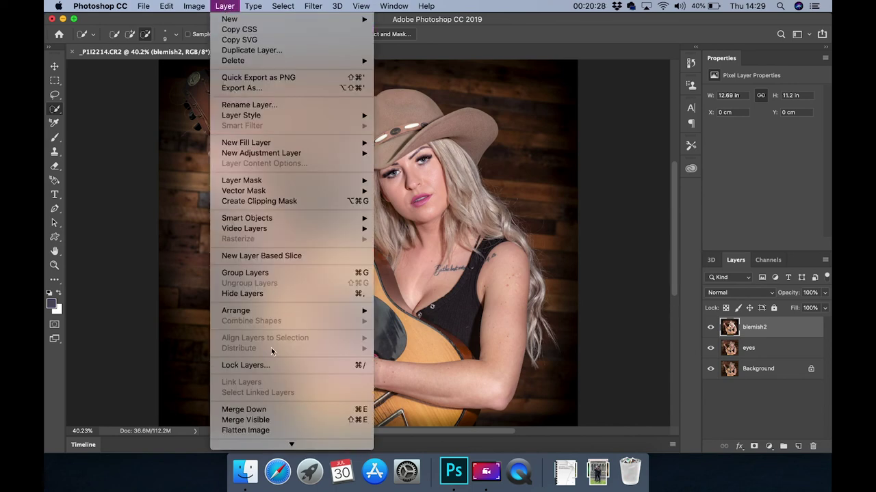
{"action": "left_click", "coordinate": [275, 409]}
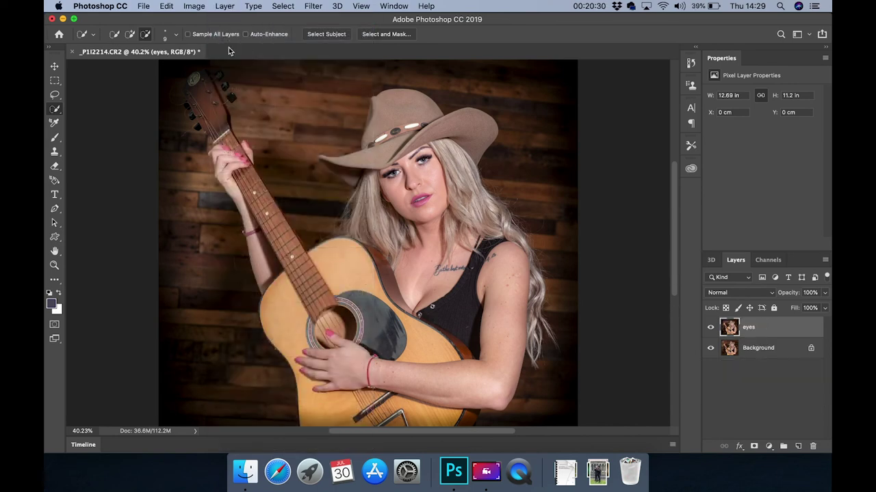
- Compare the retouched eyes layer with the original Background by toggling the layer's visibility
{"action": "left_click", "coordinate": [710, 328]}
{"action": "left_click", "coordinate": [710, 329]}
{"action": "left_click", "coordinate": [710, 328]}
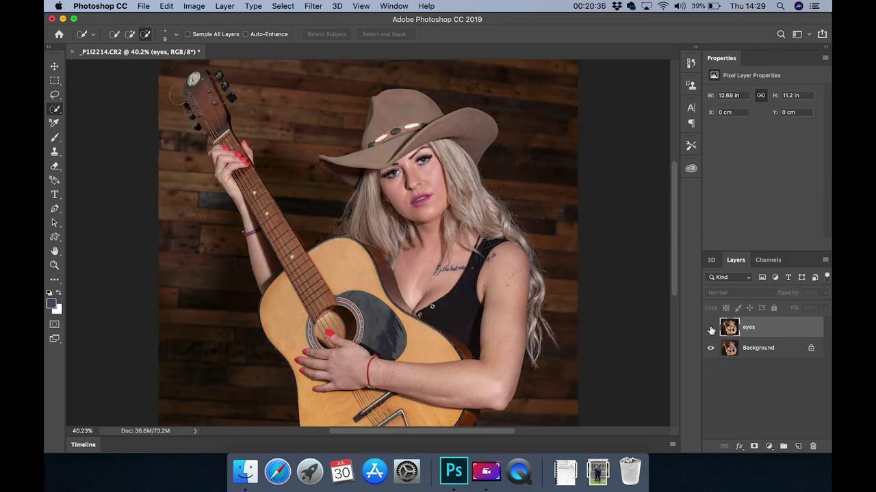
{"action": "left_click", "coordinate": [711, 329]}
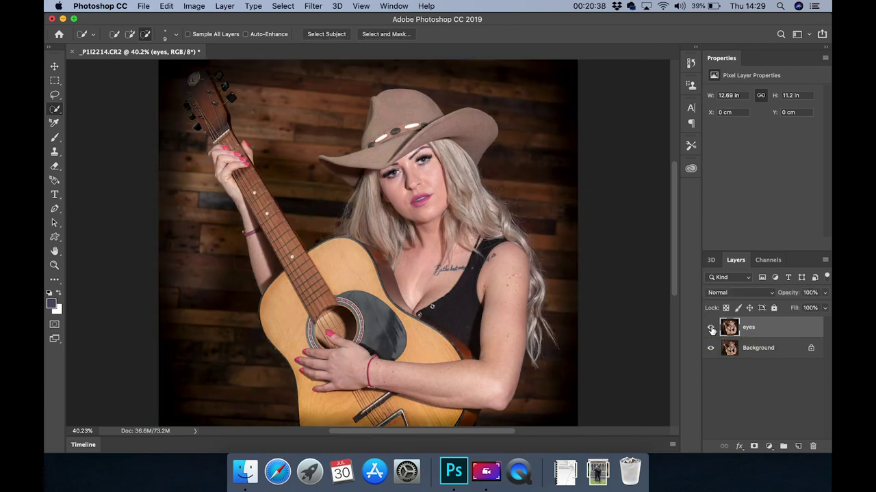